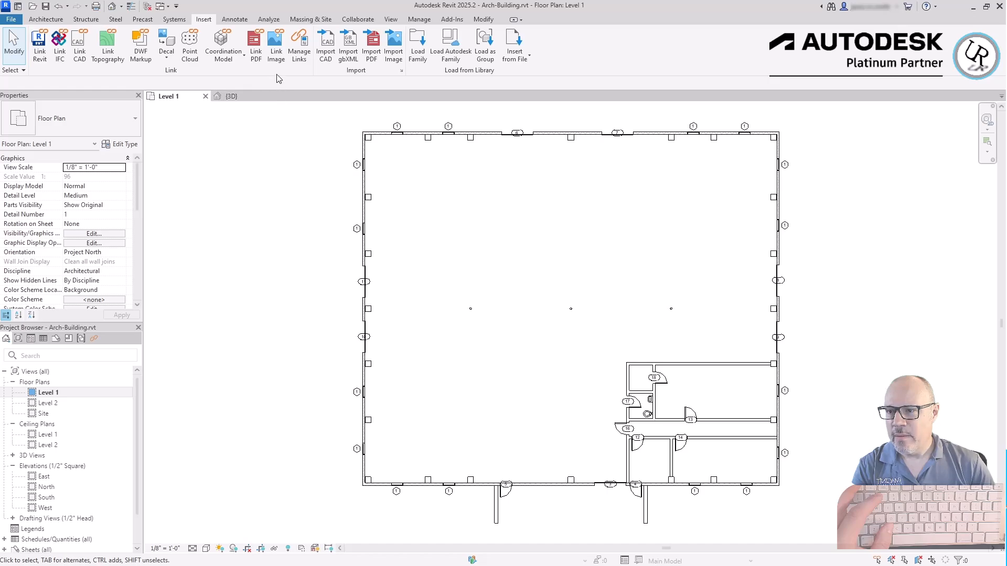
- Start adding a CAD format link through the link manager and choose Building-Level 1.dwg from the DATASET folder
{"action": "left_click", "coordinate": [299, 44]}
{"action": "left_click_drag", "start_coordinate": [366, 246], "coordinate": [350, 136]}
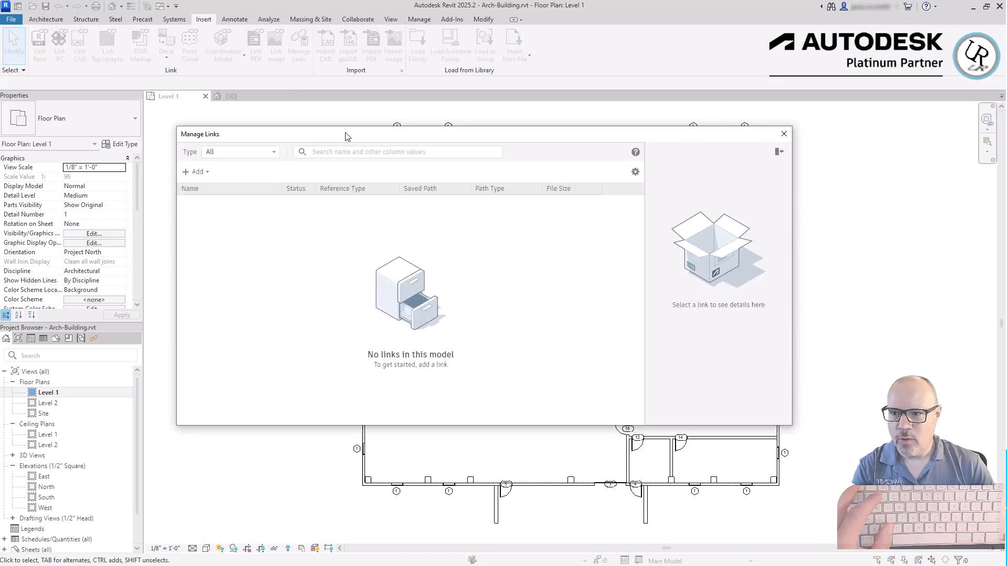
{"action": "left_click", "coordinate": [198, 172]}
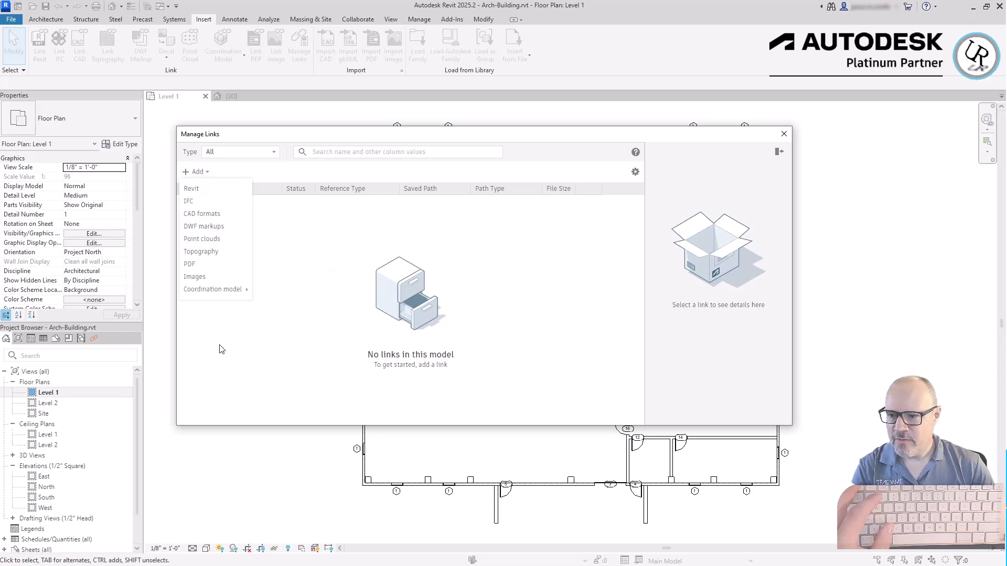
{"action": "left_click", "coordinate": [224, 385]}
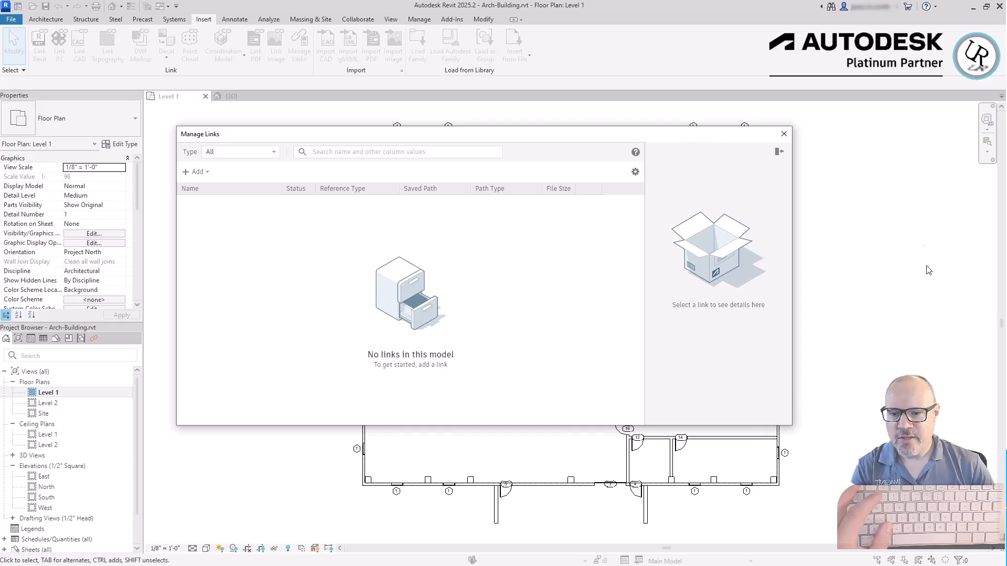
{"action": "left_click", "coordinate": [203, 175]}
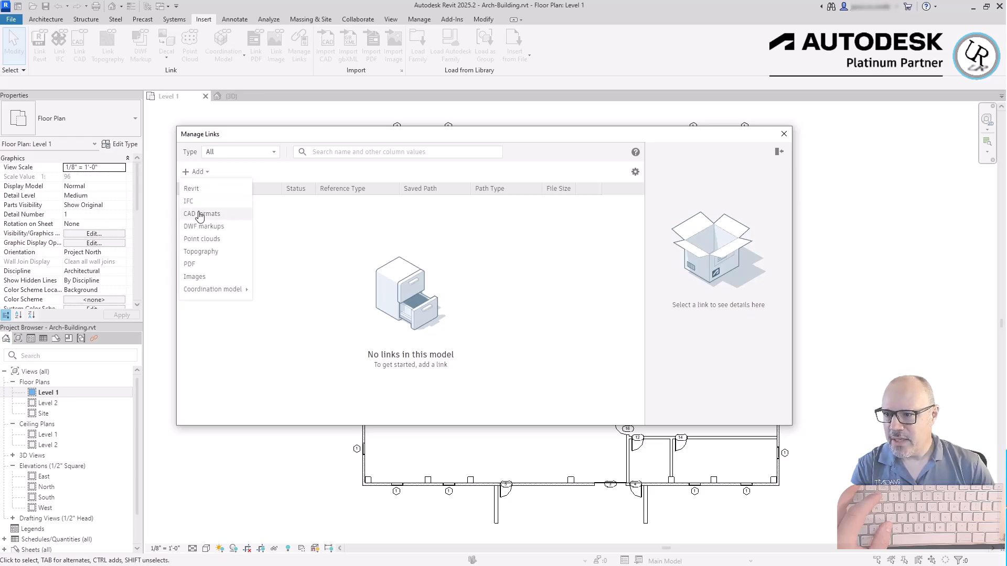
{"action": "left_click", "coordinate": [197, 215]}
{"action": "left_click", "coordinate": [400, 186]}
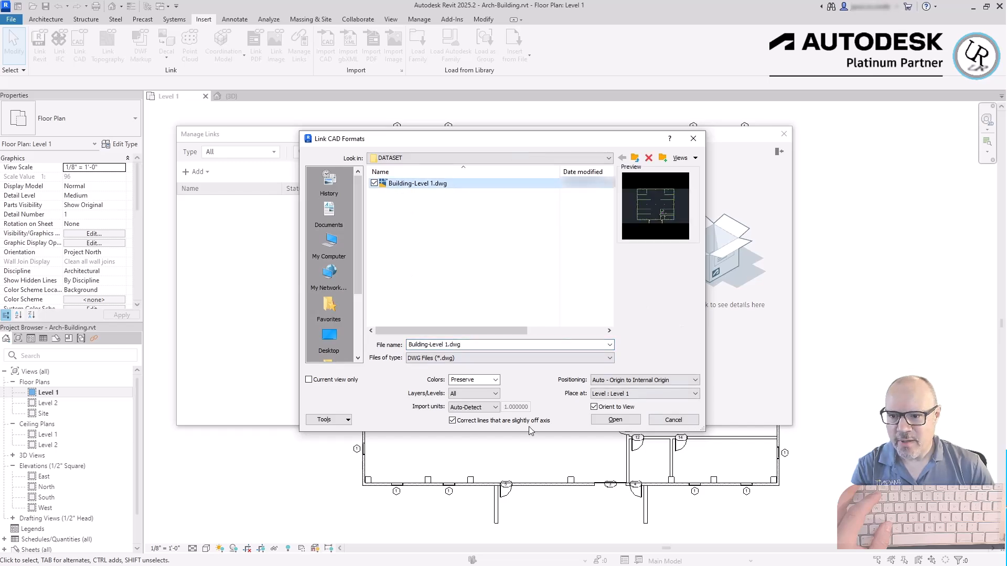
- Keep the CAD link's colors at Preserve, layers at All and import units at Auto-Detect
{"action": "left_click", "coordinate": [496, 380]}
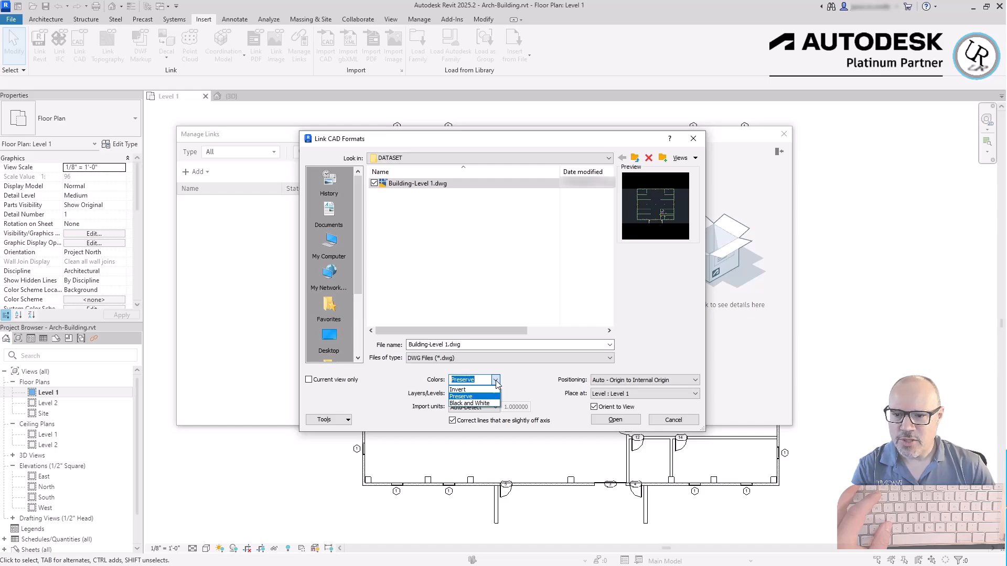
{"action": "left_click", "coordinate": [543, 390]}
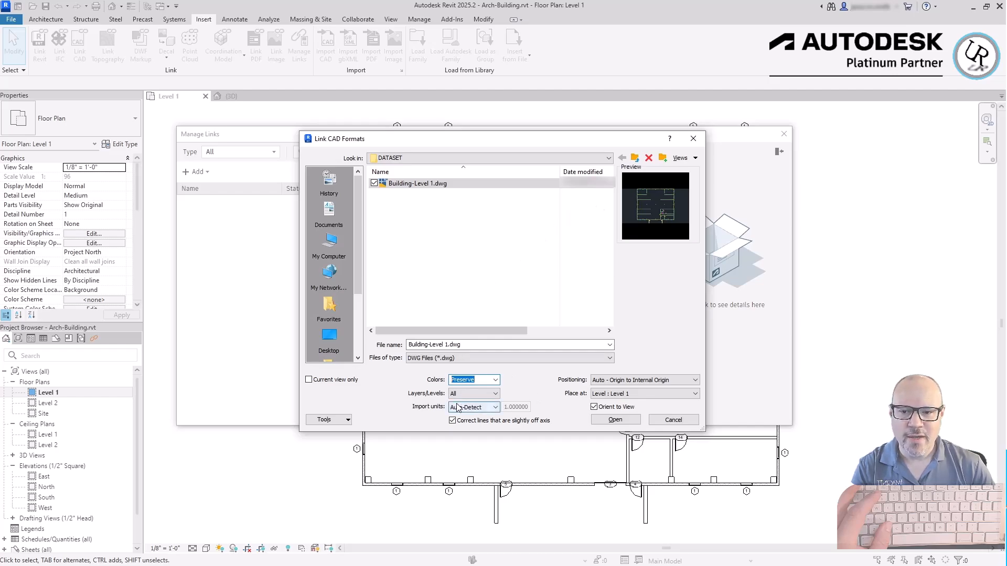
{"action": "left_click", "coordinate": [495, 380]}
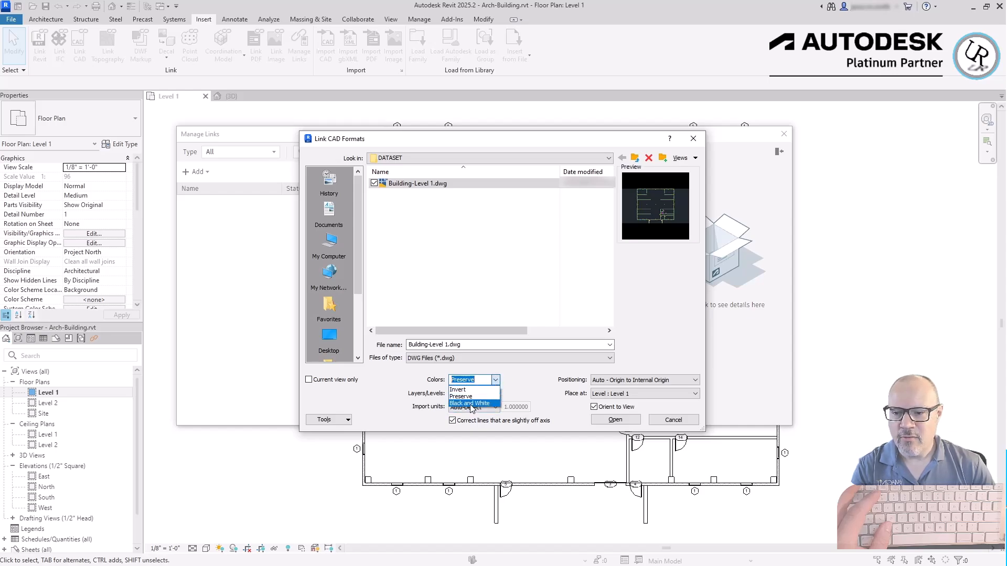
{"action": "left_click", "coordinate": [493, 394]}
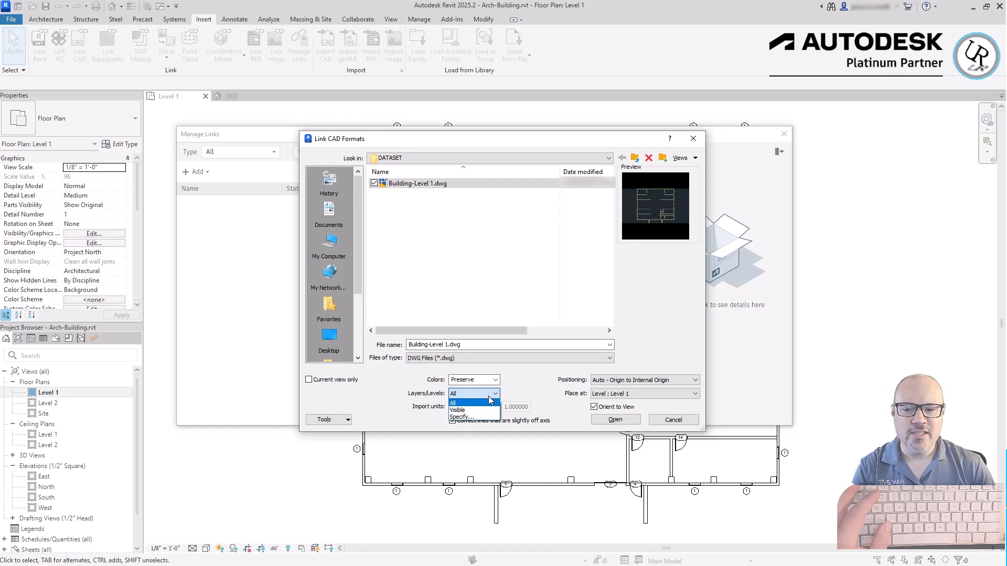
{"action": "left_click", "coordinate": [461, 402]}
{"action": "left_click", "coordinate": [457, 407]}
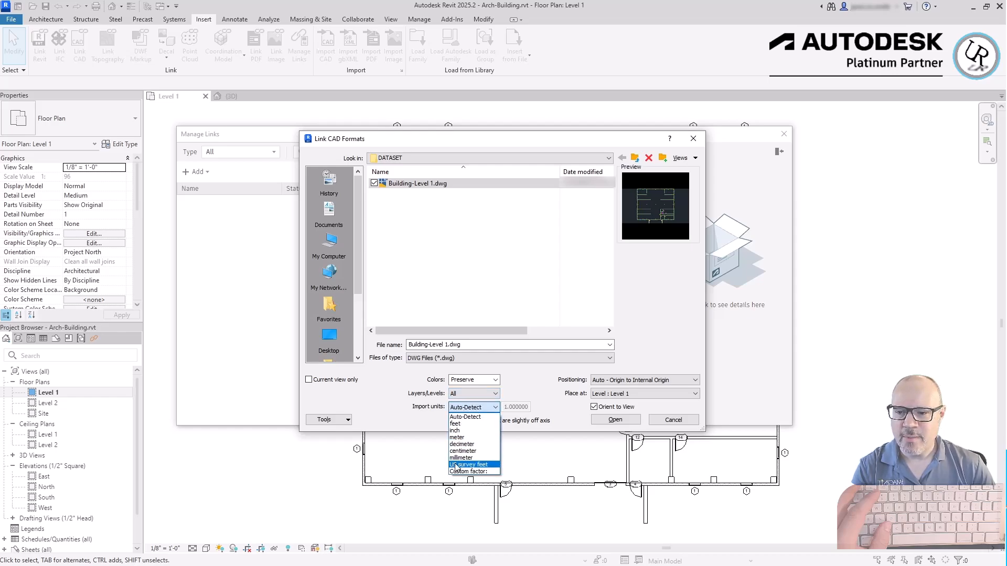
{"action": "left_click", "coordinate": [462, 417]}
- Set the link's positioning to Auto - Center to Center, keep the DWG file type, and link the drawing
{"action": "left_click", "coordinate": [619, 381]}
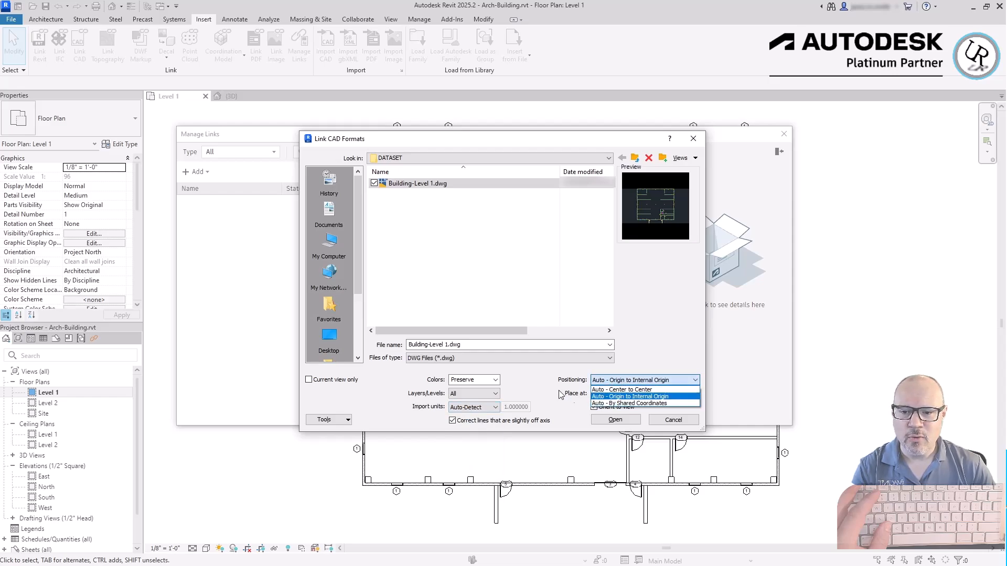
{"action": "left_click", "coordinate": [619, 391]}
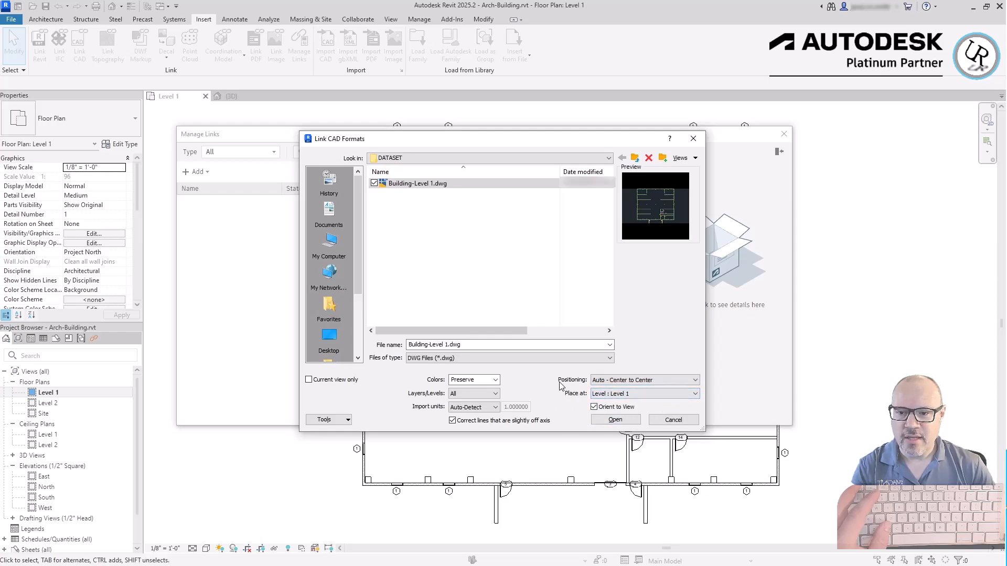
{"action": "left_click", "coordinate": [544, 358]}
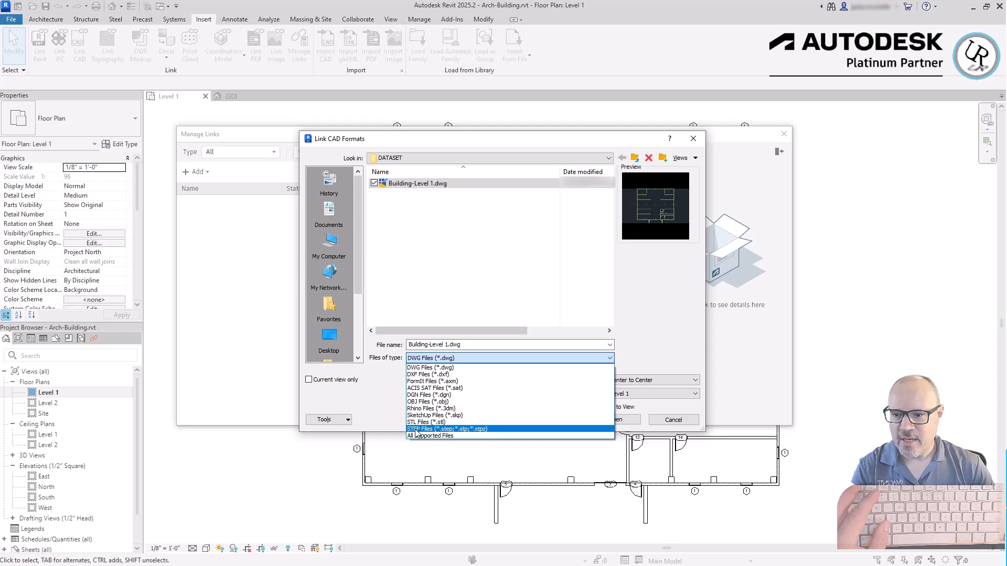
{"action": "left_click", "coordinate": [430, 264]}
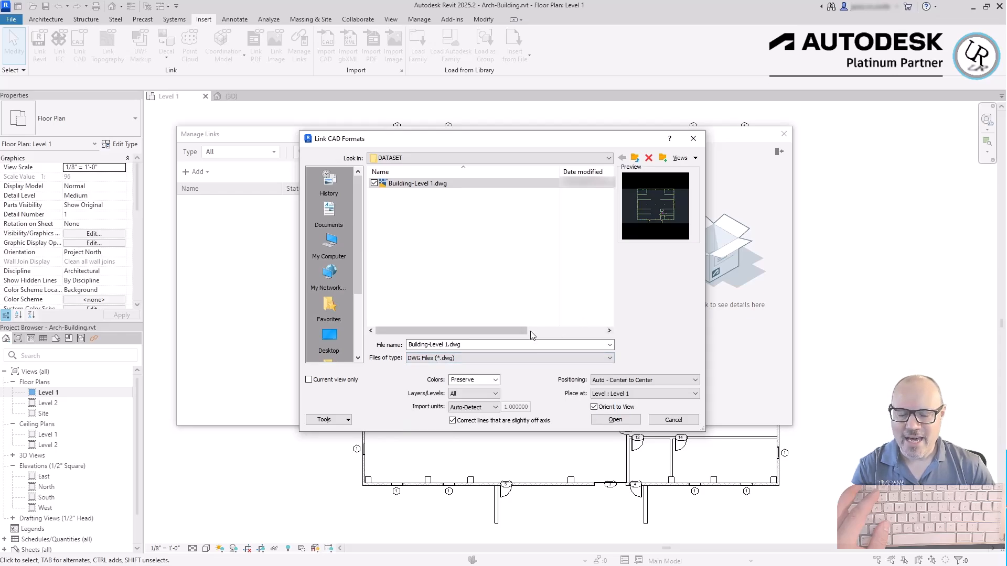
{"action": "left_click", "coordinate": [619, 421]}
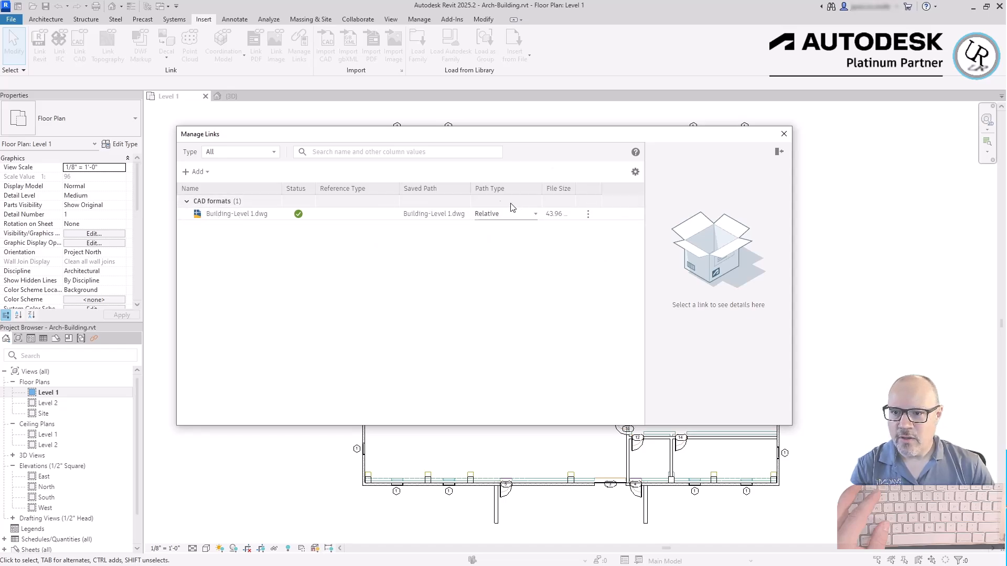
- Examine the reload options for the linked Building-Level 1.dwg, including reloading from another file, and close the link manager
{"action": "left_click", "coordinate": [242, 214]}
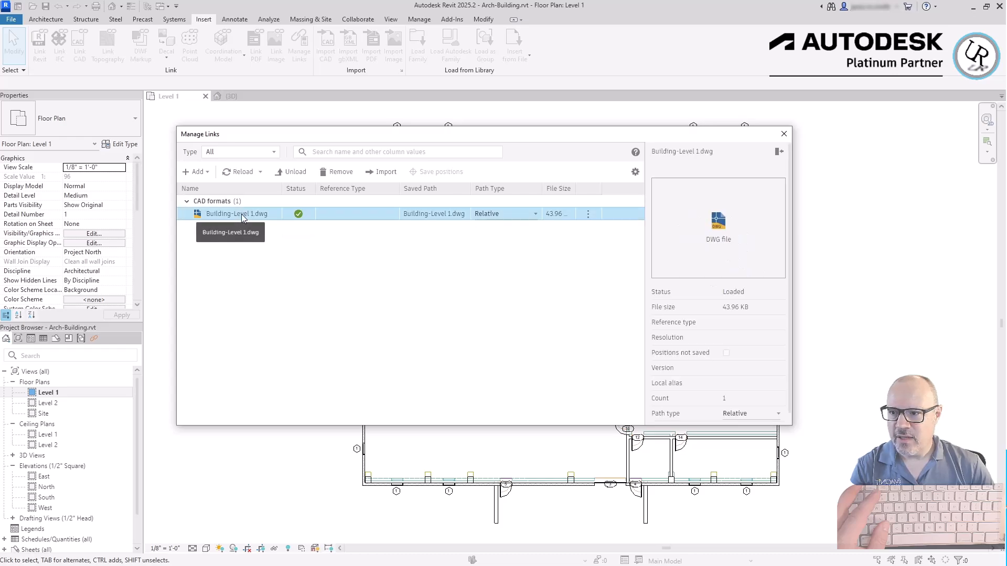
{"action": "left_click", "coordinate": [260, 173]}
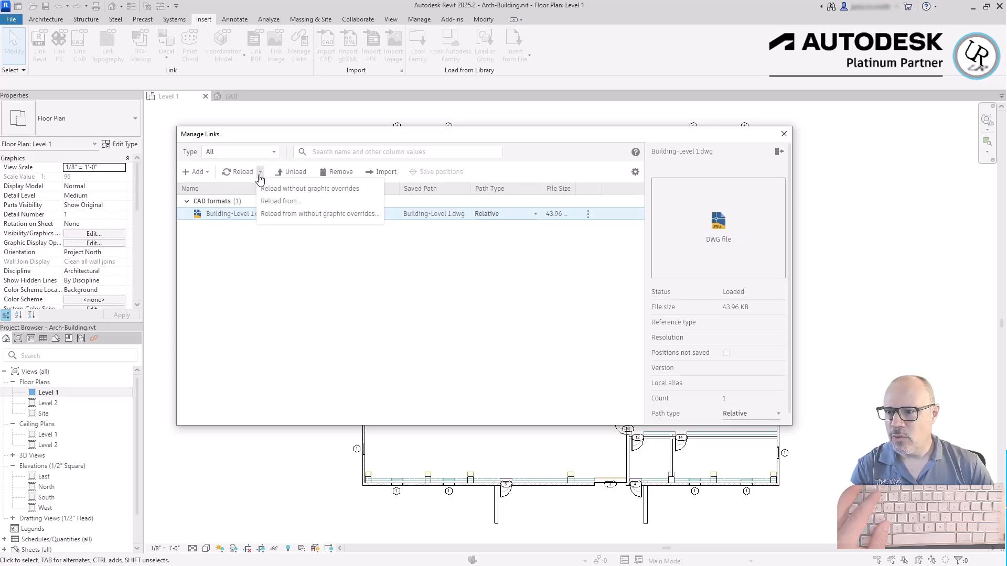
{"action": "left_click", "coordinate": [234, 175]}
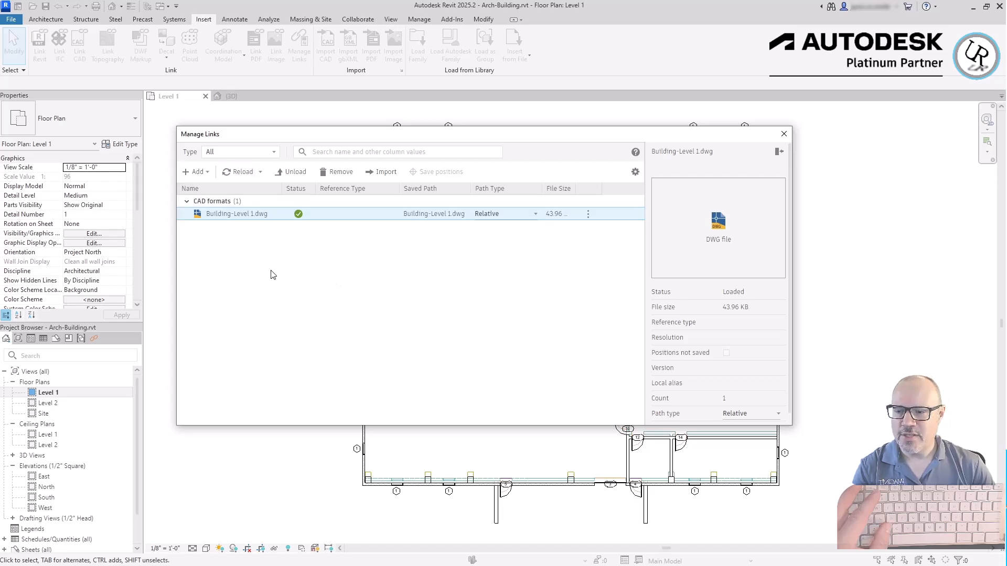
{"action": "left_click", "coordinate": [261, 172]}
{"action": "left_click", "coordinate": [282, 201]}
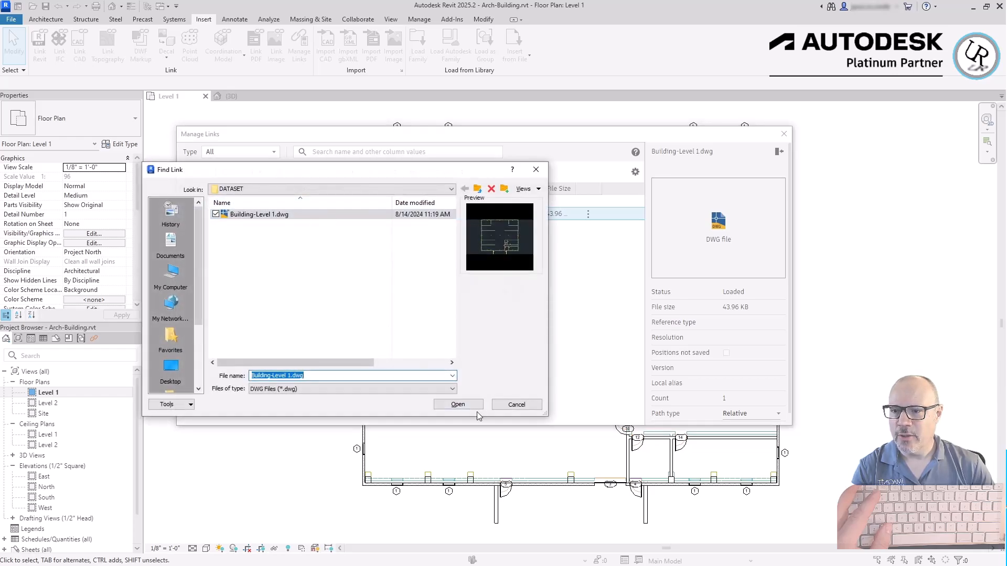
{"action": "left_click", "coordinate": [516, 406]}
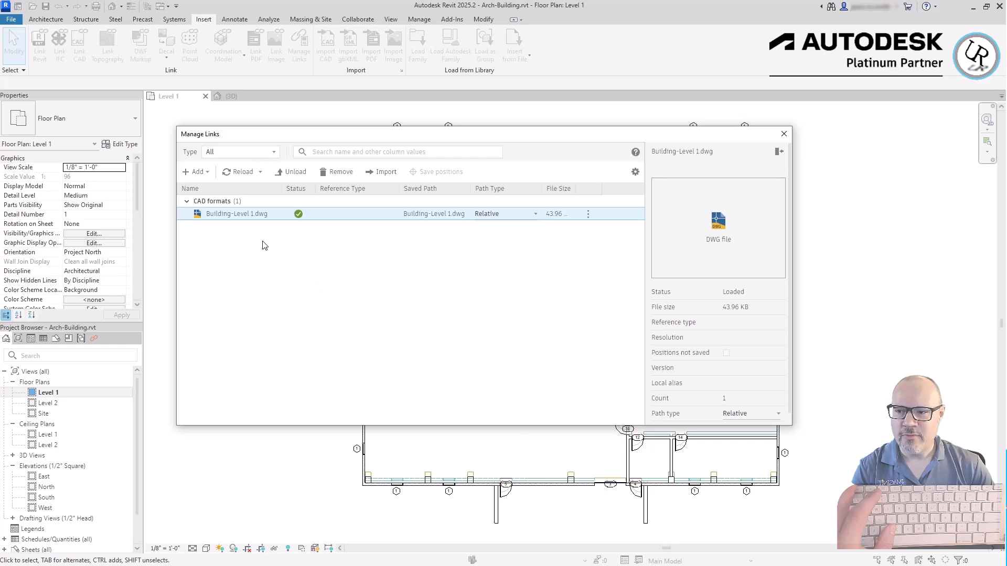
{"action": "left_click", "coordinate": [260, 172]}
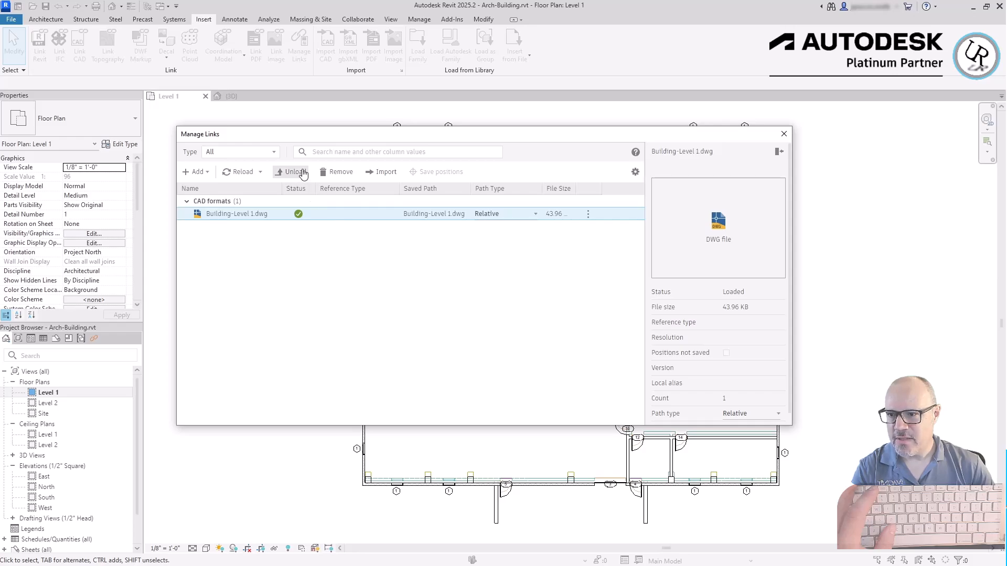
{"action": "left_click", "coordinate": [783, 134]}
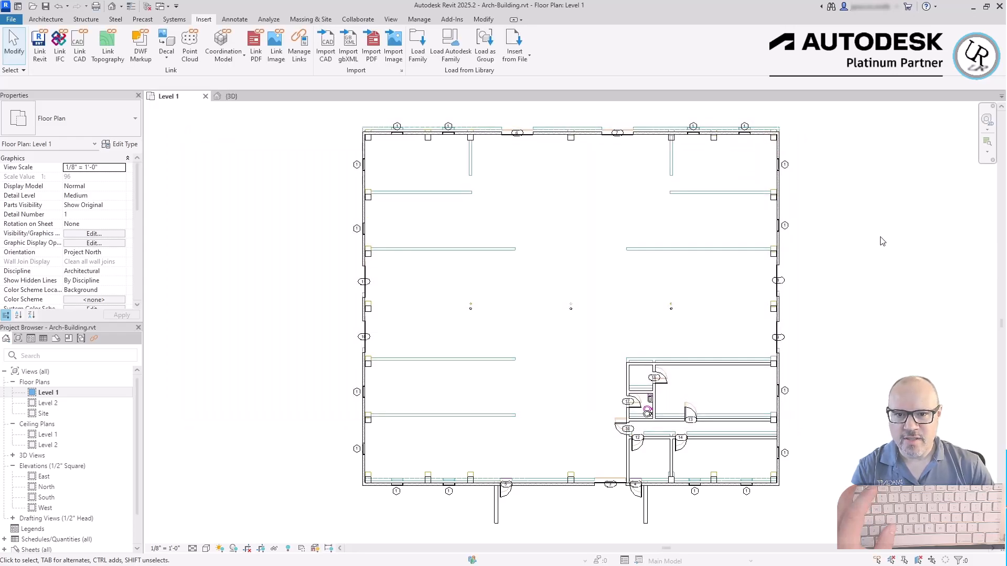
- Move the linked drawing down so its column corner meets the matching model column between the two windows on the lower exterior wall
{"action": "left_click", "coordinate": [728, 257]}
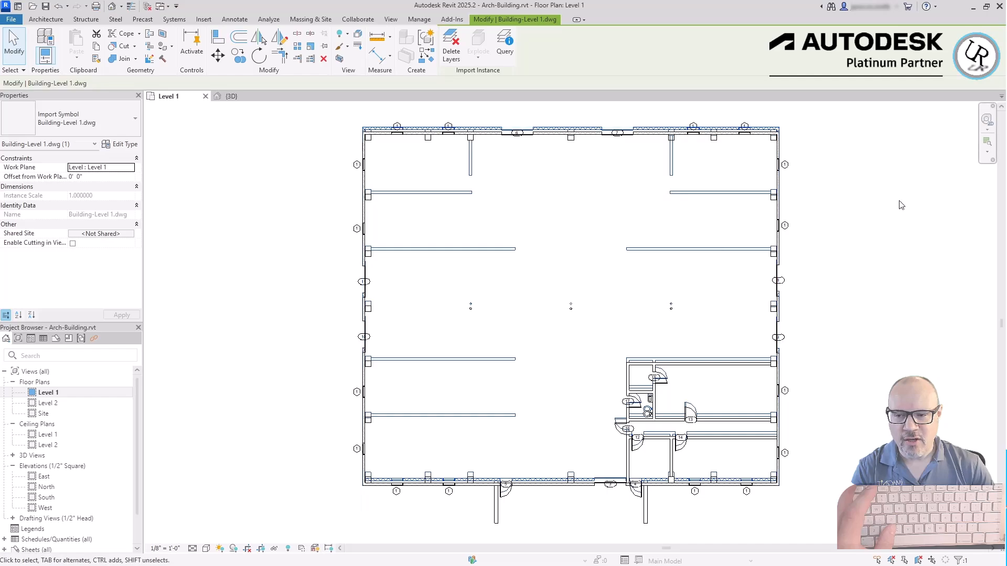
{"action": "key", "text": "Escape"}
{"action": "scroll", "coordinate": [726, 493], "scroll_direction": "up", "scroll_amount": 6}
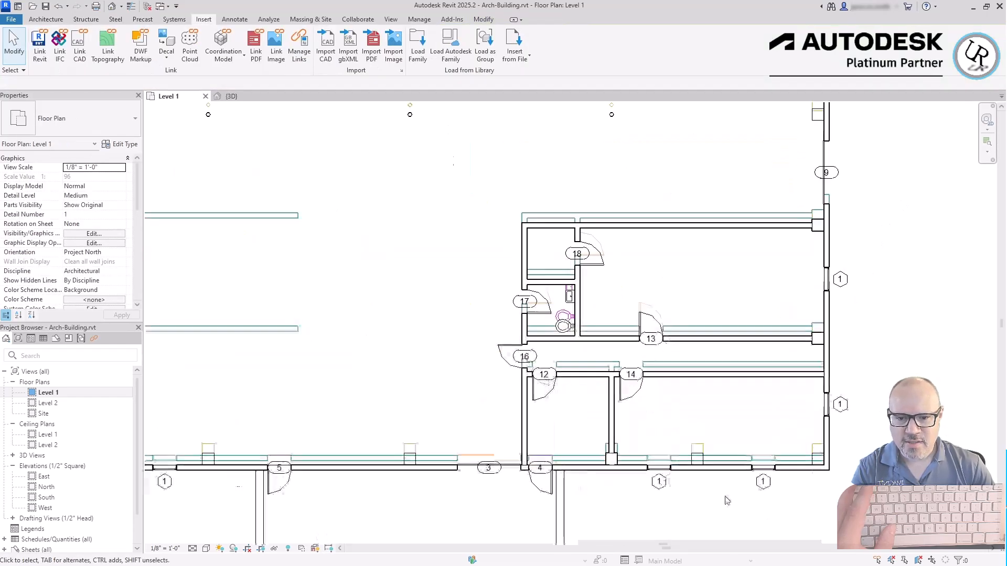
{"action": "left_click", "coordinate": [767, 400]}
{"action": "scroll", "coordinate": [784, 438], "scroll_direction": "up", "scroll_amount": 2}
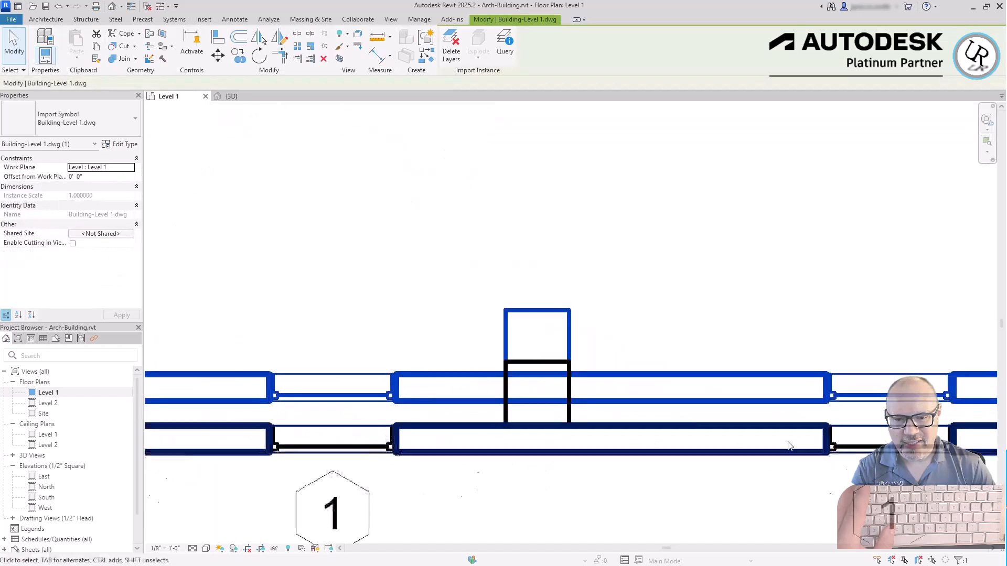
{"action": "scroll", "coordinate": [777, 292], "scroll_direction": "down", "scroll_amount": 4}
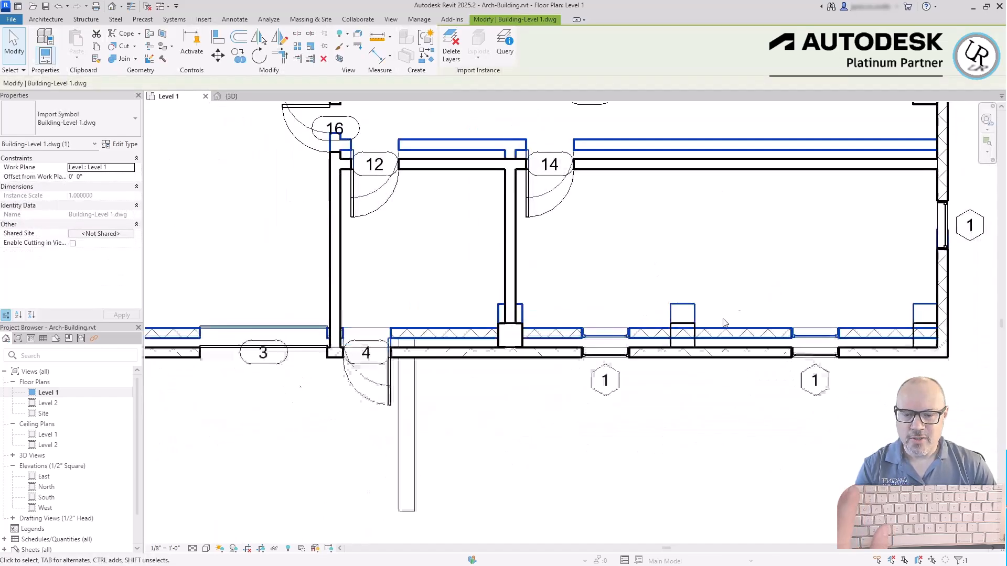
{"action": "key", "text": "m"}
{"action": "key", "text": "v"}
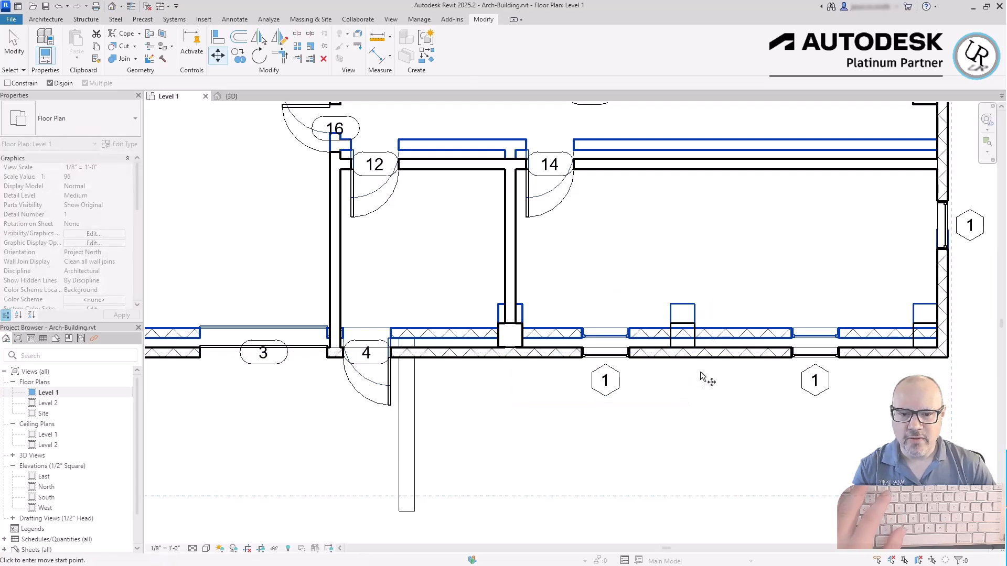
{"action": "scroll", "coordinate": [655, 323], "scroll_direction": "up", "scroll_amount": 3}
{"action": "left_click", "coordinate": [671, 305]}
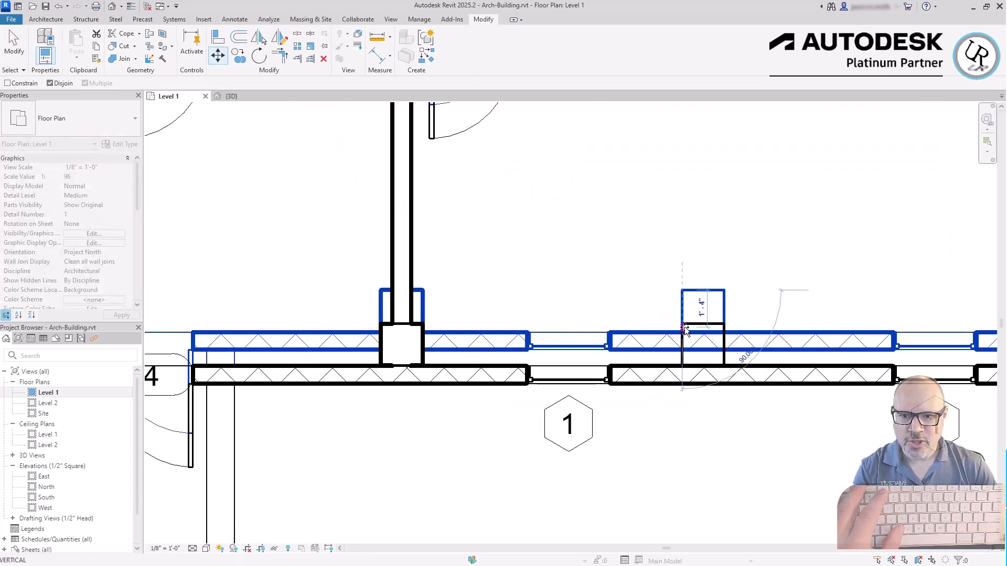
{"action": "left_click", "coordinate": [682, 324]}
{"action": "key", "text": "Escape"}
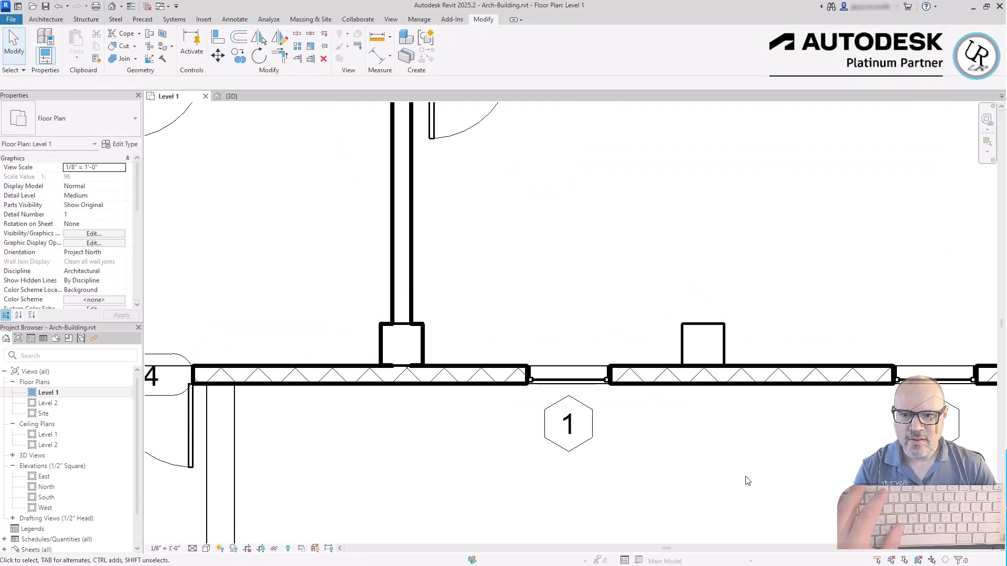
- Examine how the linked drawing's walls and columns line up with the architectural model across the Level 1 plan
{"action": "scroll", "coordinate": [506, 396], "scroll_direction": "down", "scroll_amount": 5}
{"action": "scroll", "coordinate": [515, 358], "scroll_direction": "down", "scroll_amount": 2}
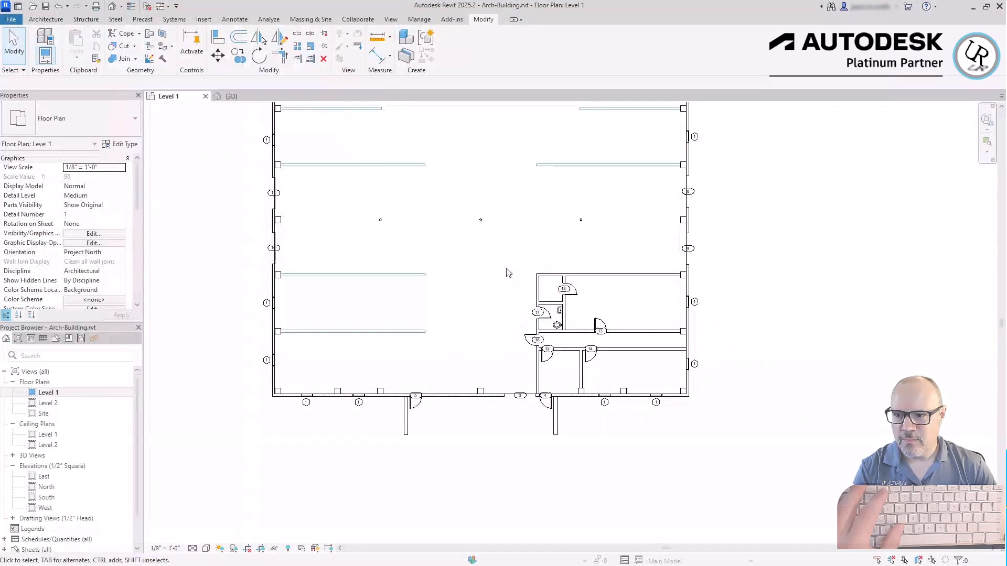
{"action": "scroll", "coordinate": [209, 276], "scroll_direction": "up", "scroll_amount": 3}
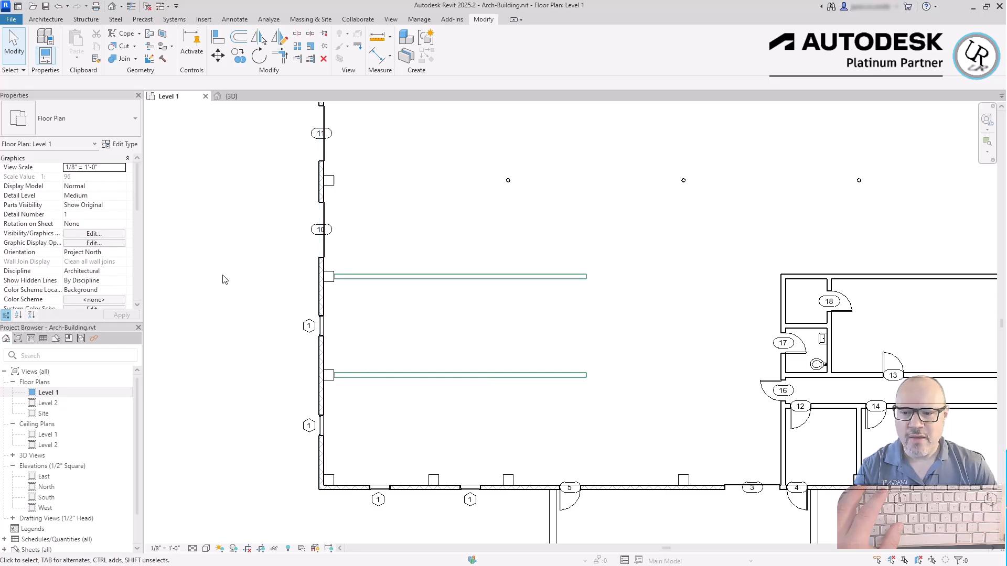
{"action": "scroll", "coordinate": [279, 393], "scroll_direction": "down", "scroll_amount": 2}
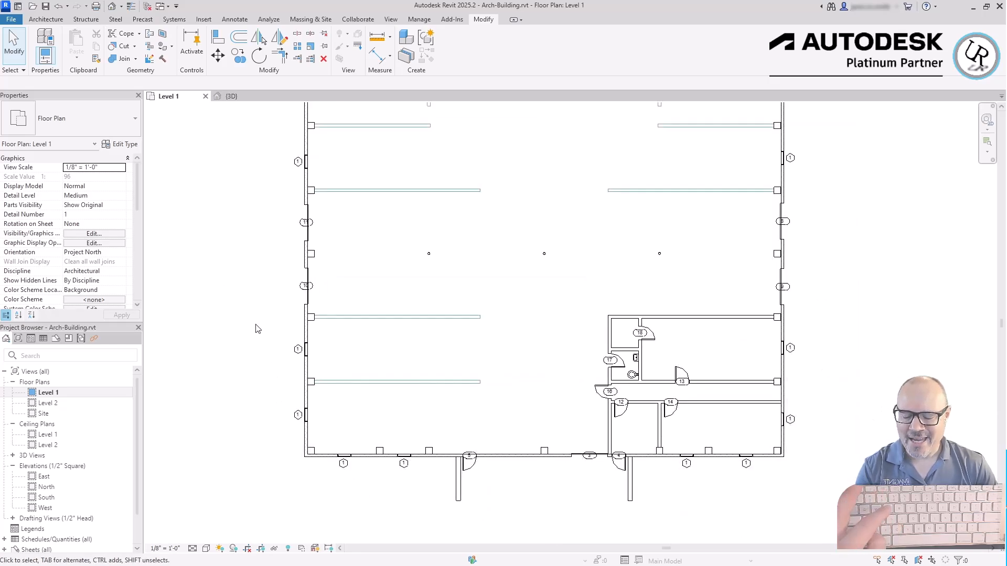
{"action": "key", "text": "z"}
{"action": "key", "text": "e"}
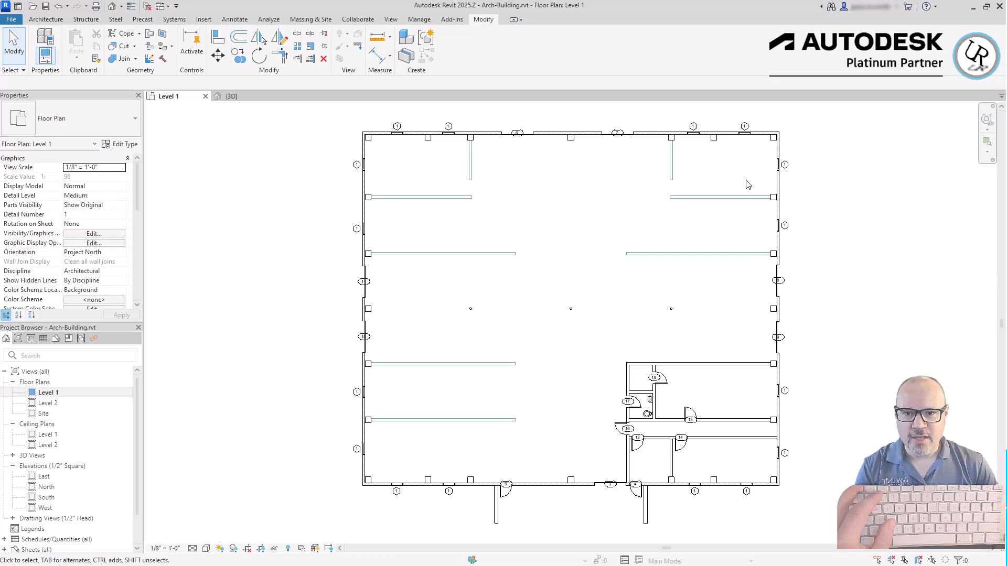
{"action": "left_click", "coordinate": [753, 203]}
{"action": "key", "text": "Escape"}
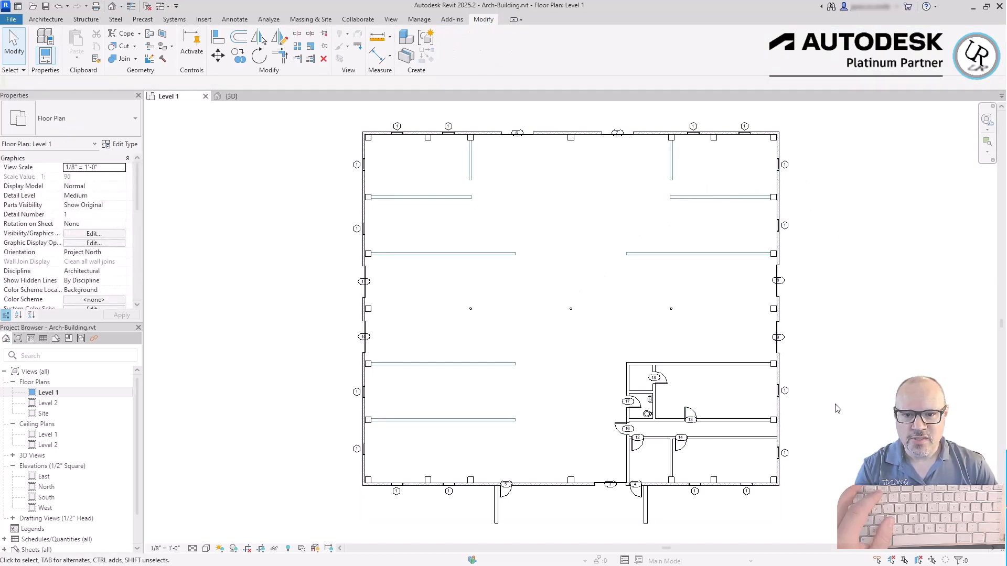
{"action": "scroll", "coordinate": [767, 227], "scroll_direction": "up", "scroll_amount": 3}
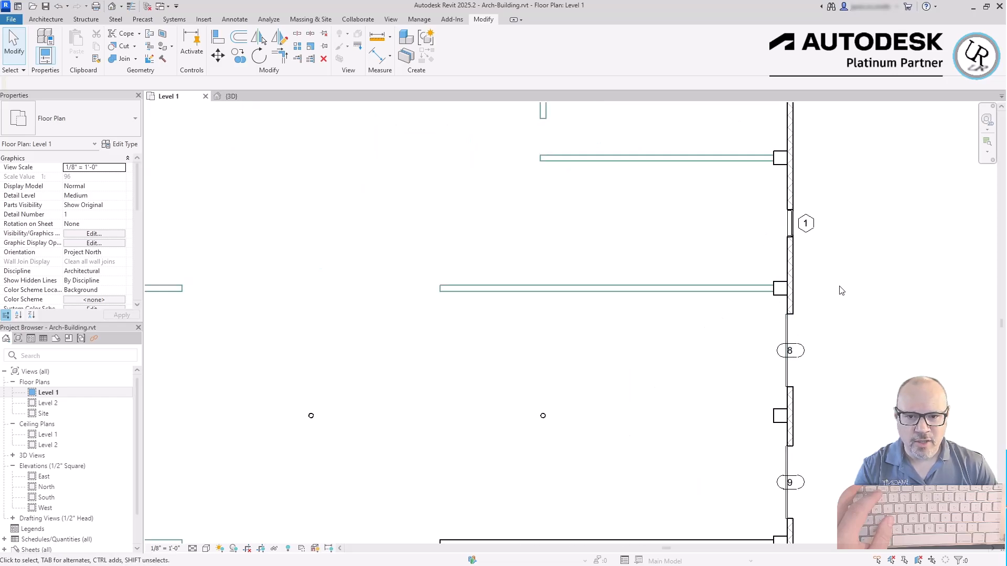
- Temporarily isolate the linked Building-Level 1 drawing in the Level 1 plan, examine it on its own, and reset the isolation
{"action": "scroll", "coordinate": [733, 289], "scroll_direction": "down", "scroll_amount": 2}
{"action": "left_click", "coordinate": [699, 287]}
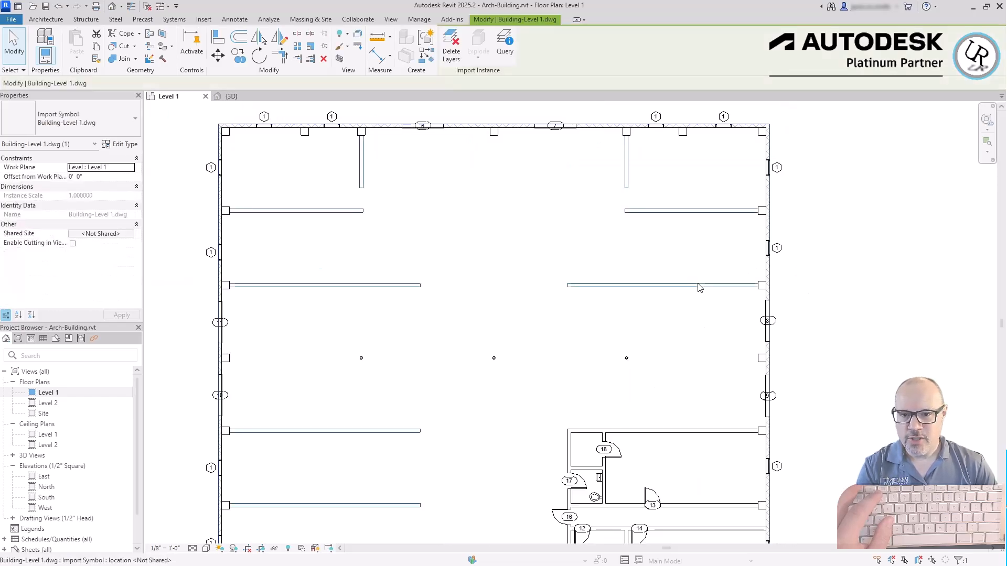
{"action": "left_click", "coordinate": [274, 549]}
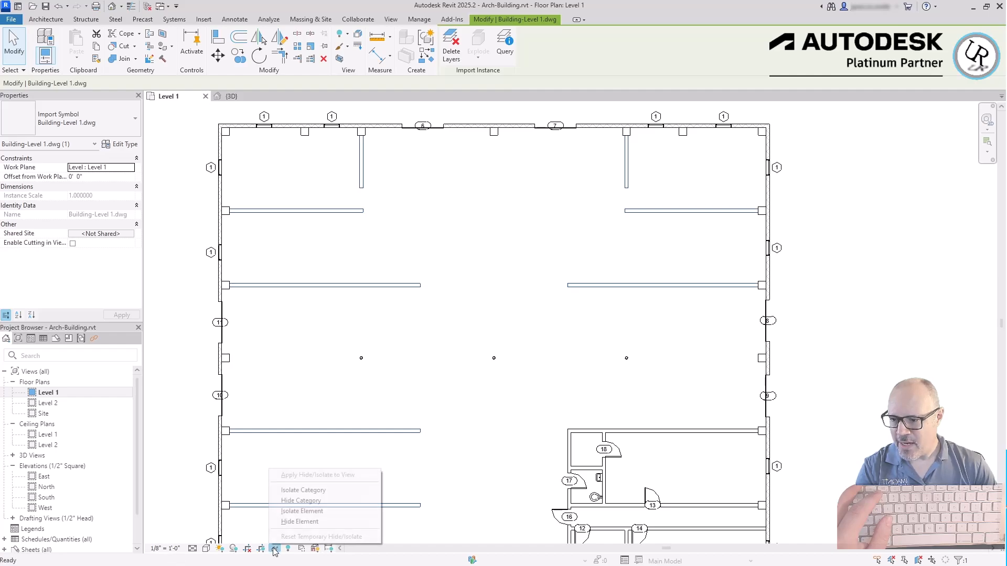
{"action": "left_click", "coordinate": [301, 501]}
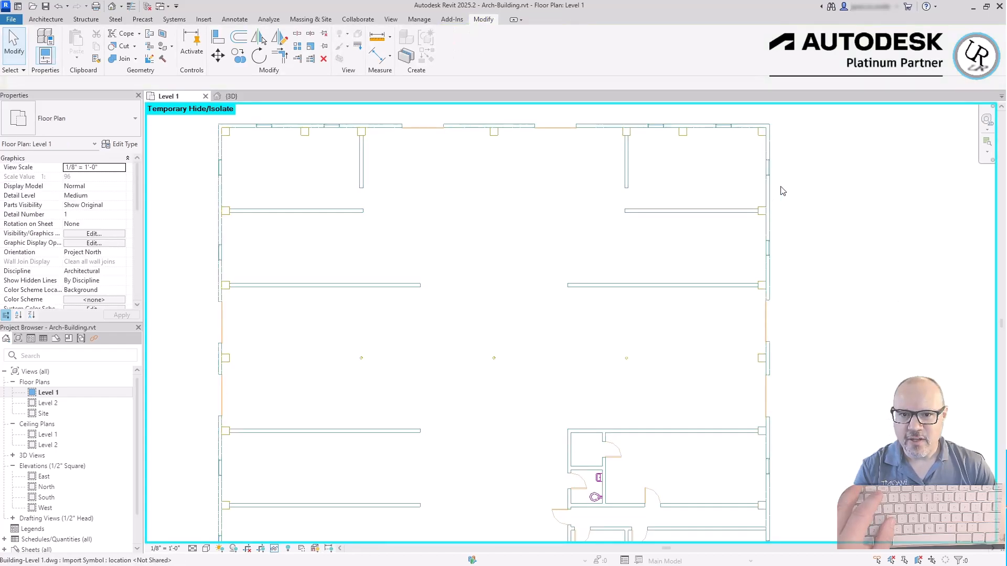
{"action": "scroll", "coordinate": [792, 131], "scroll_direction": "up", "scroll_amount": 3}
{"action": "scroll", "coordinate": [782, 131], "scroll_direction": "down", "scroll_amount": 2}
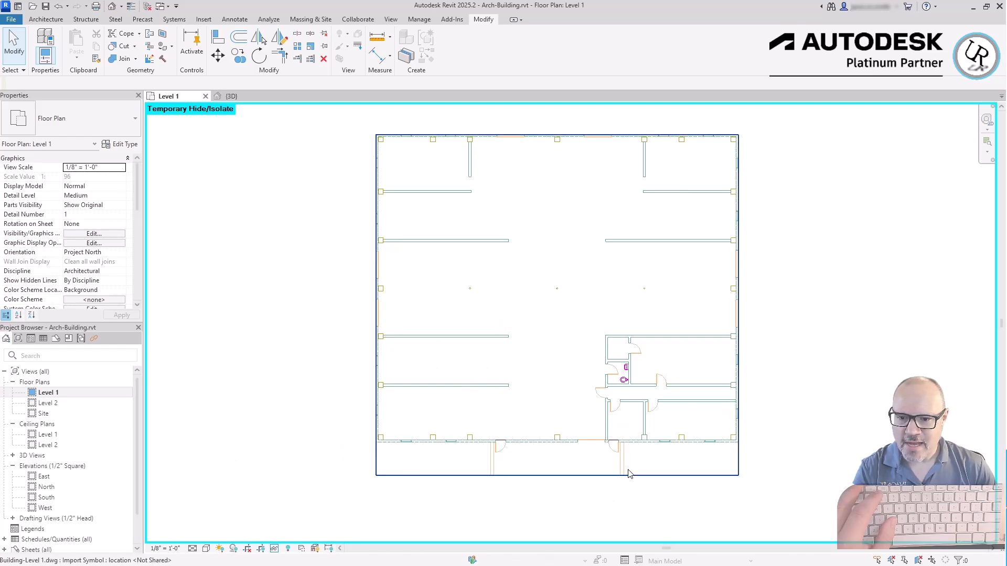
{"action": "scroll", "coordinate": [632, 461], "scroll_direction": "up", "scroll_amount": 3}
{"action": "scroll", "coordinate": [685, 462], "scroll_direction": "down", "scroll_amount": 3}
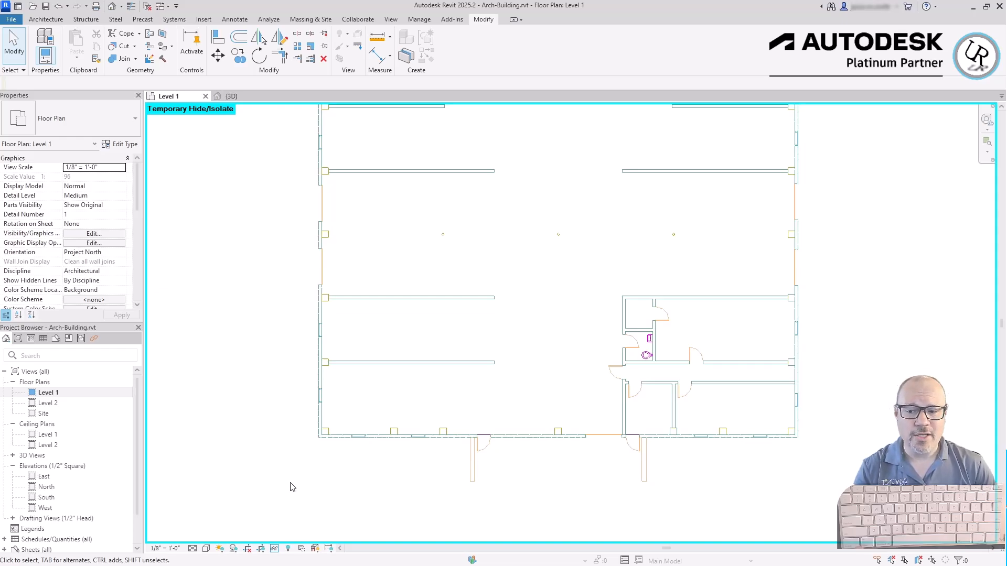
{"action": "left_click", "coordinate": [274, 549]}
{"action": "left_click", "coordinate": [293, 539]}
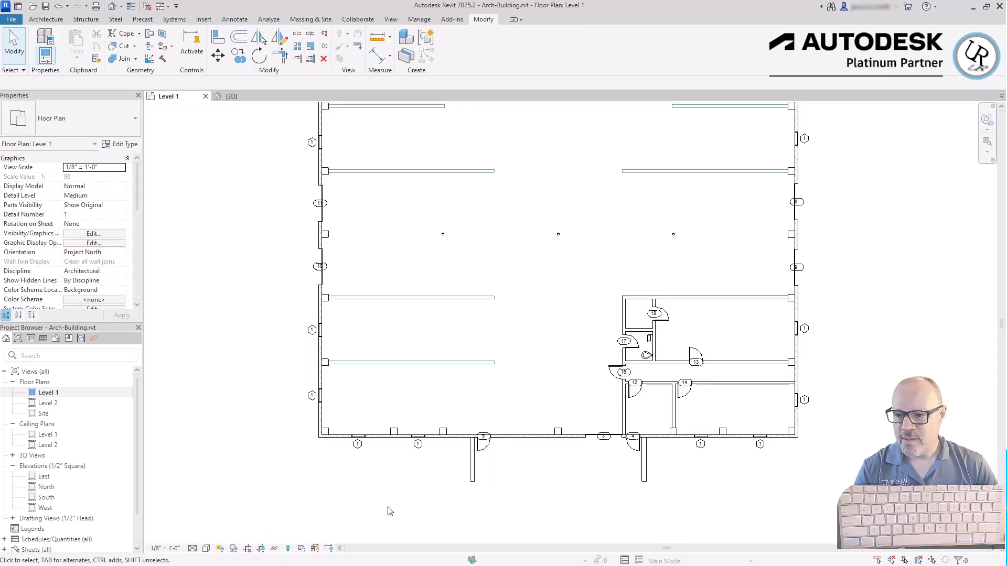
{"action": "left_click", "coordinate": [450, 367]}
{"action": "key", "text": "Delete"}
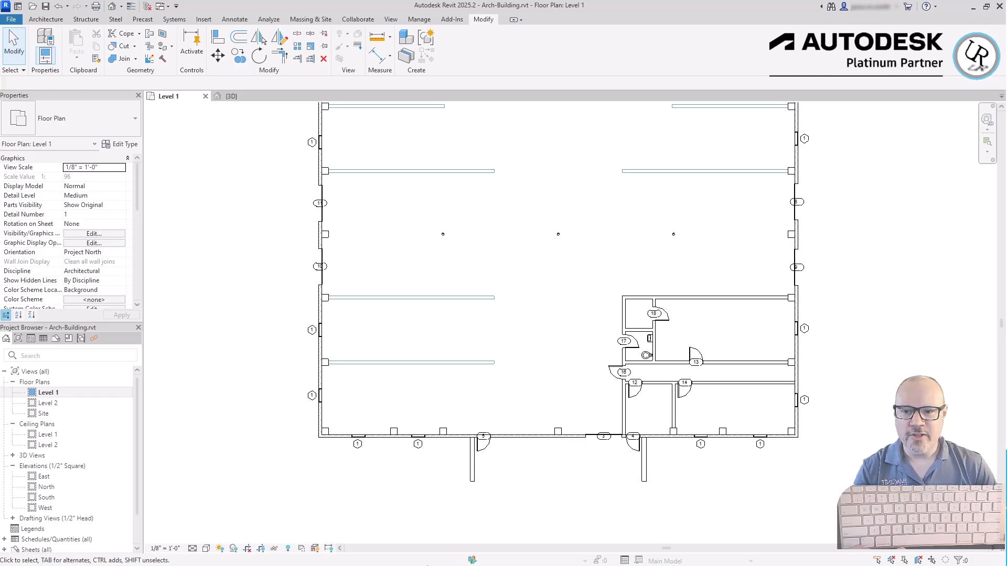
{"action": "scroll", "coordinate": [667, 520], "scroll_direction": "down", "scroll_amount": 1}
{"action": "scroll", "coordinate": [667, 520], "scroll_direction": "down", "scroll_amount": 2}
{"action": "scroll", "coordinate": [656, 288], "scroll_direction": "up", "scroll_amount": 2}
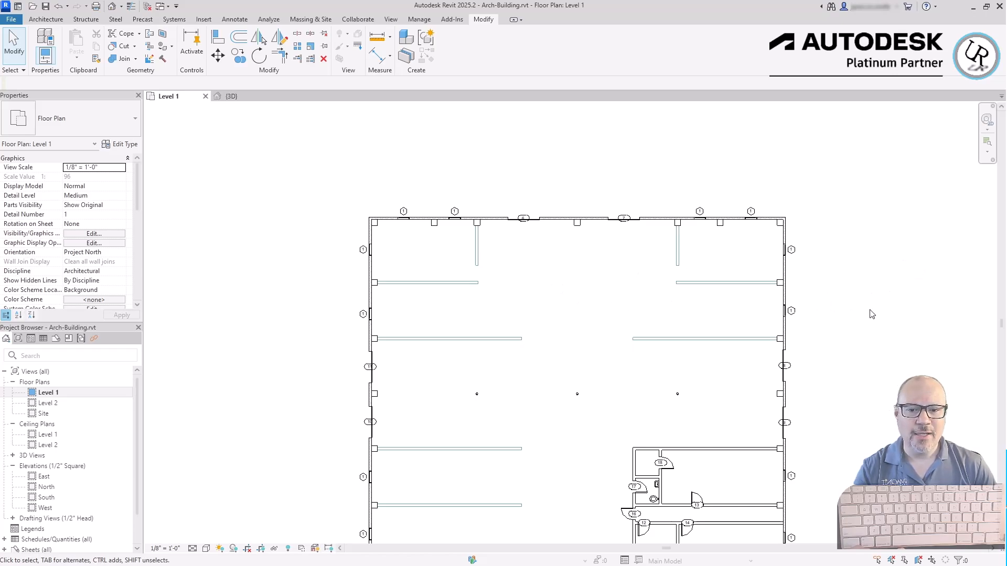
{"action": "scroll", "coordinate": [681, 319], "scroll_direction": "up", "scroll_amount": 3}
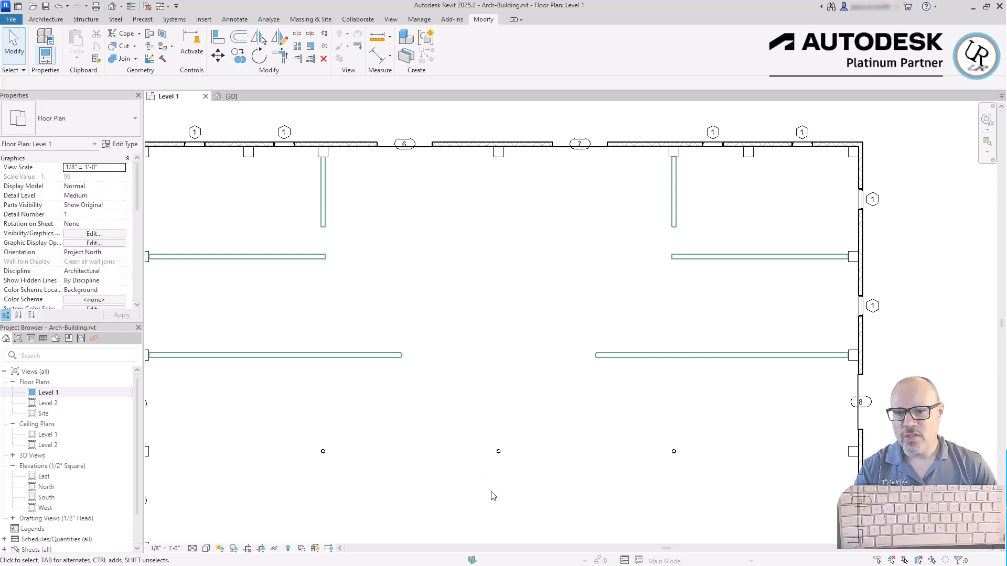
{"action": "scroll", "coordinate": [677, 168], "scroll_direction": "down", "scroll_amount": 2}
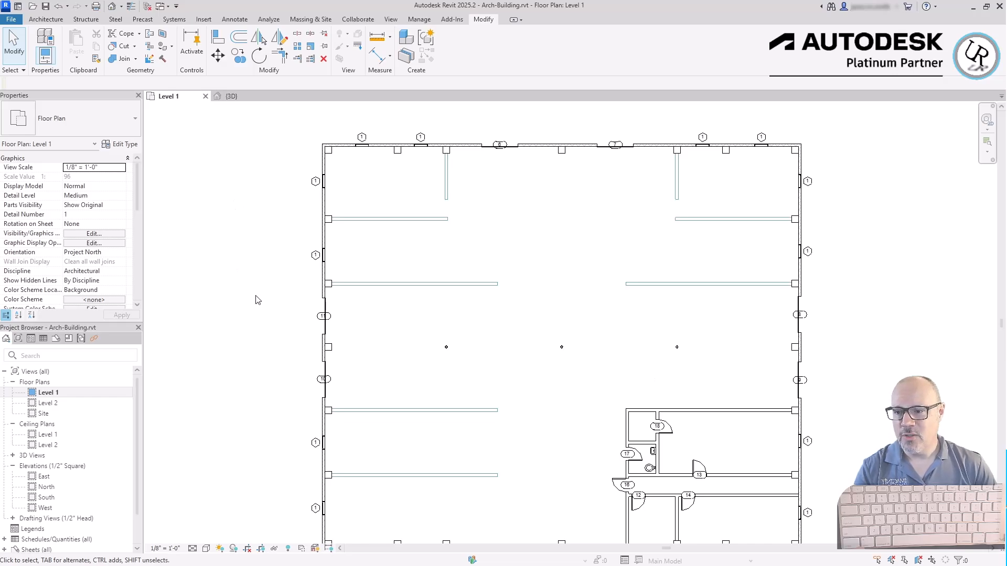
- Start adding a Revit link in the link manager and select MEP-Building.rvt from the DATASET folder
{"action": "left_click", "coordinate": [204, 19]}
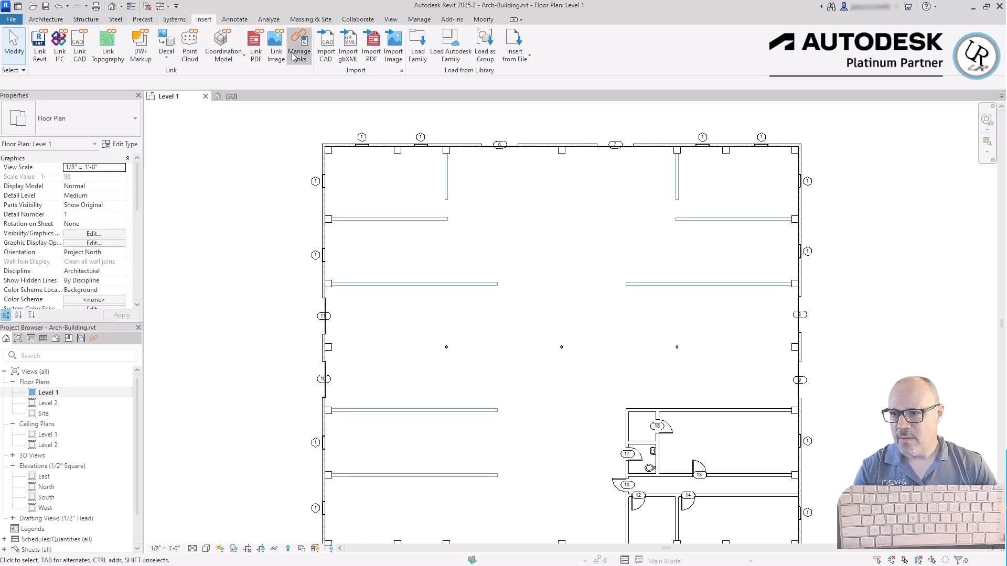
{"action": "left_click", "coordinate": [299, 44]}
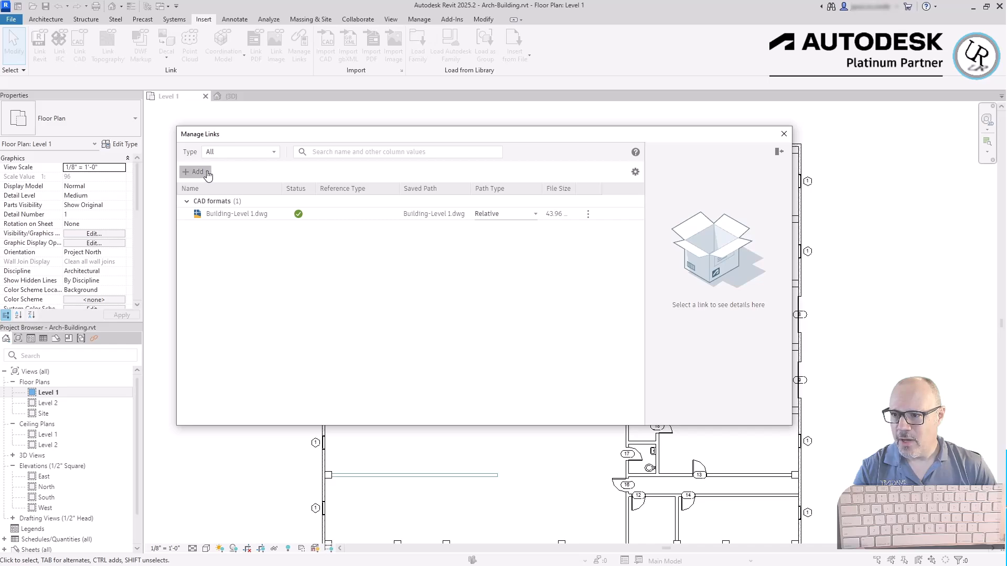
{"action": "left_click", "coordinate": [207, 174]}
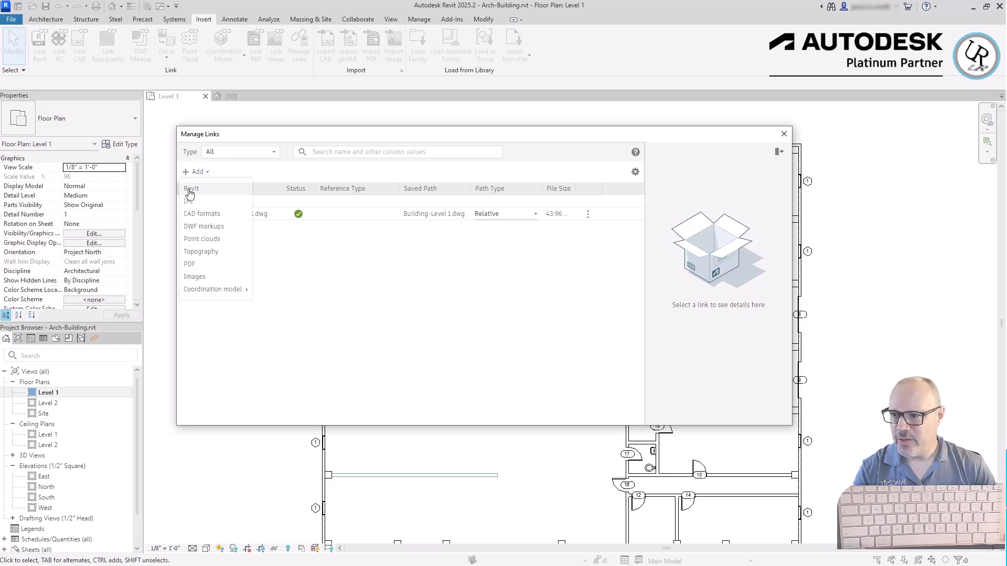
{"action": "left_click", "coordinate": [189, 190]}
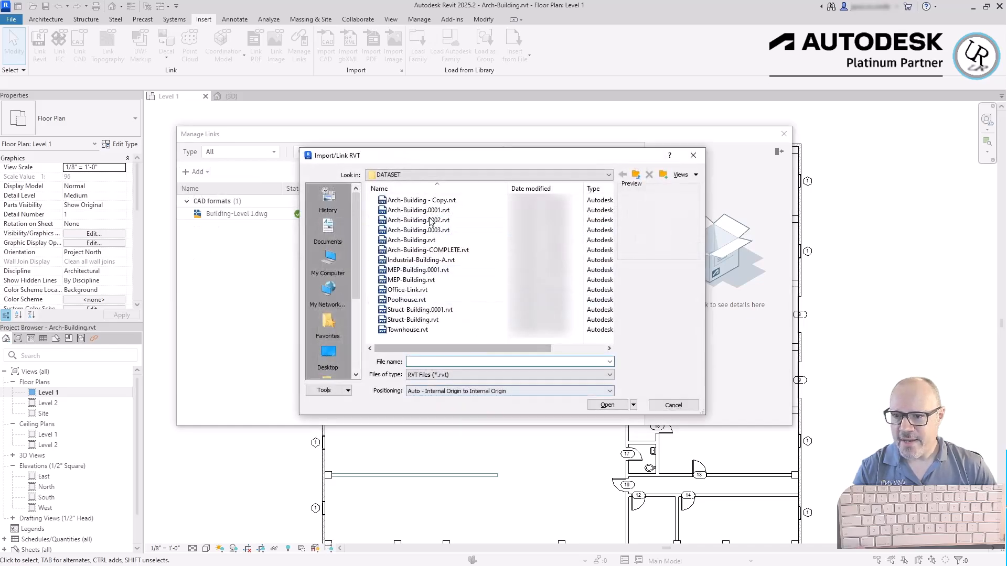
{"action": "left_click", "coordinate": [420, 281]}
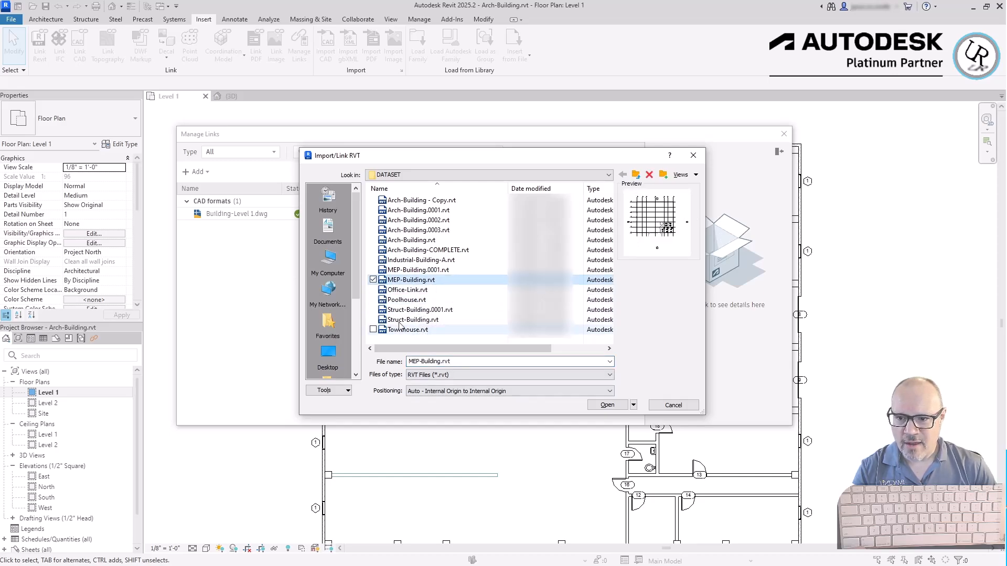
- Keep the RVT file type, set the positioning to Auto - Project Base Point to Project Base Point, and link the MEP model
{"action": "left_click", "coordinate": [433, 374]}
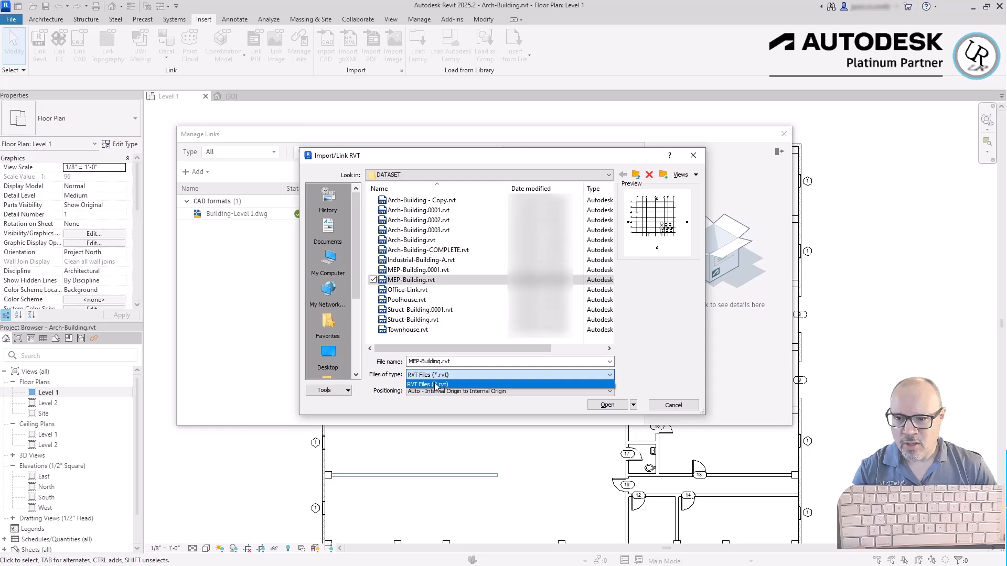
{"action": "left_click", "coordinate": [419, 385]}
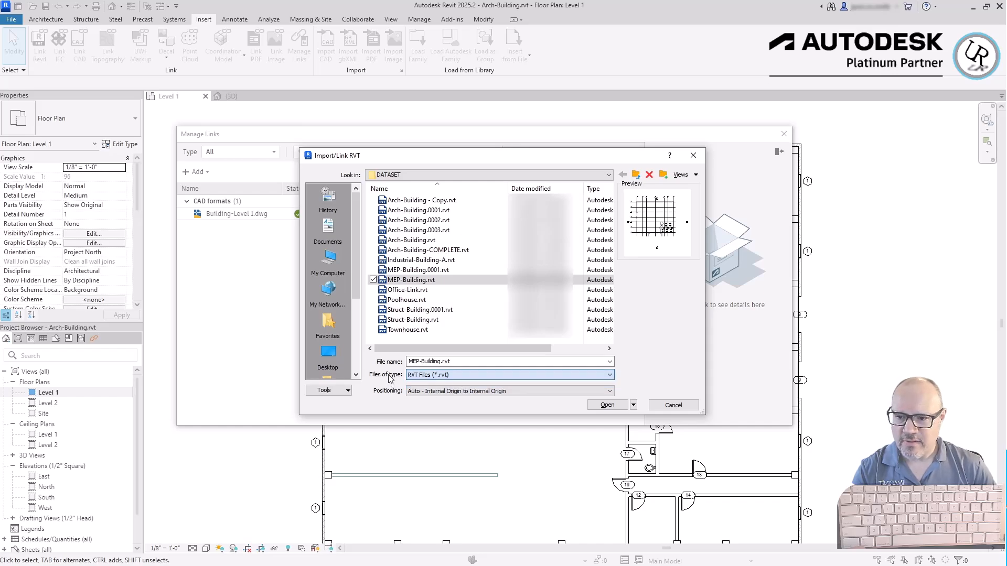
{"action": "left_click", "coordinate": [442, 391]}
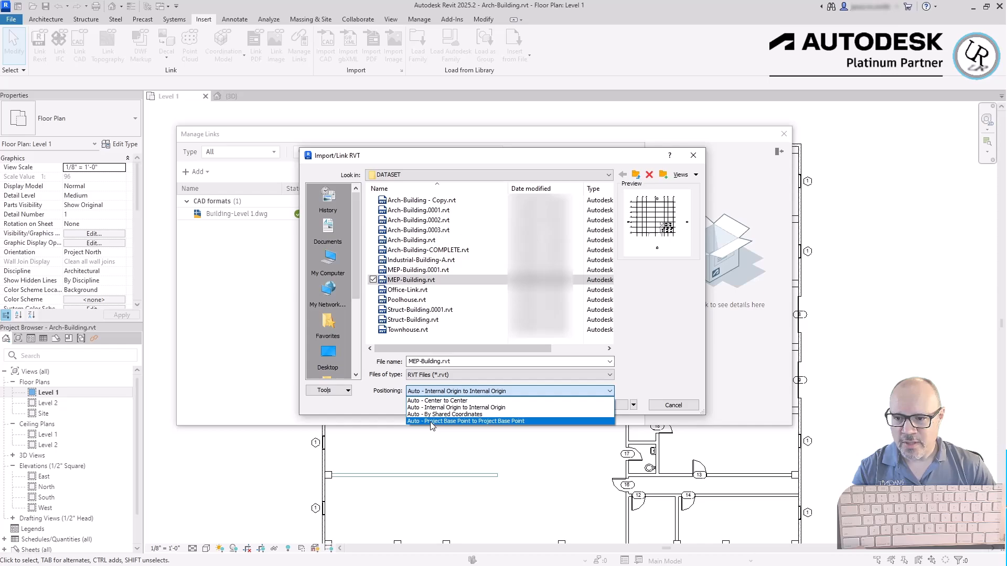
{"action": "left_click", "coordinate": [430, 422]}
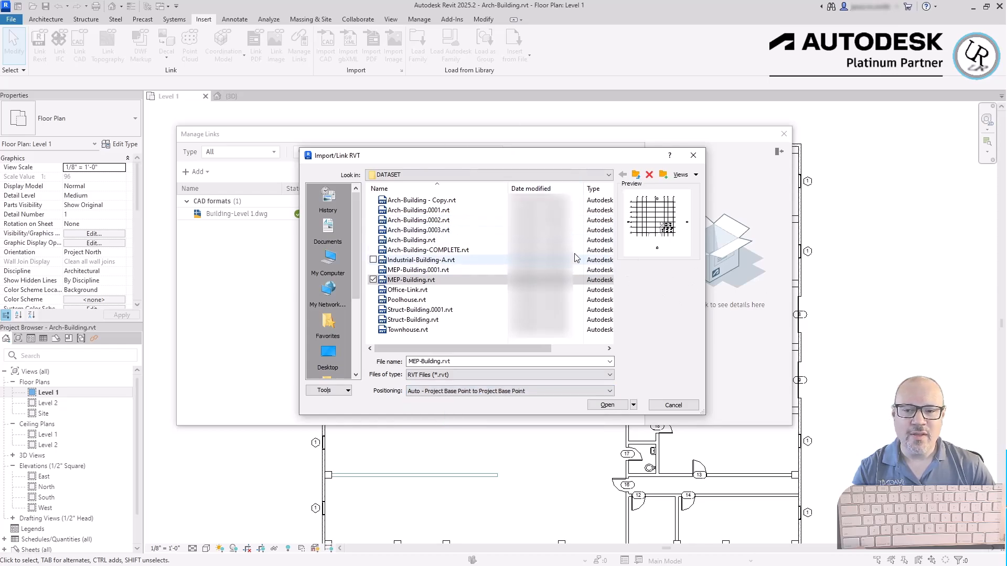
{"action": "key", "text": "Return"}
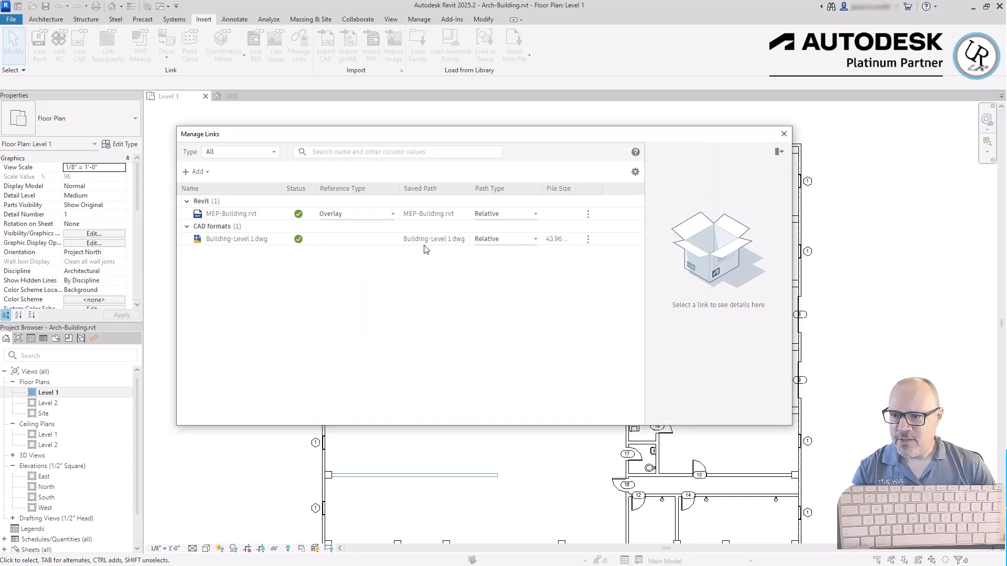
- Switch the MEP-Building.rvt link's reference type to Attachment and back to Overlay, and keep its path type Relative
{"action": "left_click", "coordinate": [216, 214]}
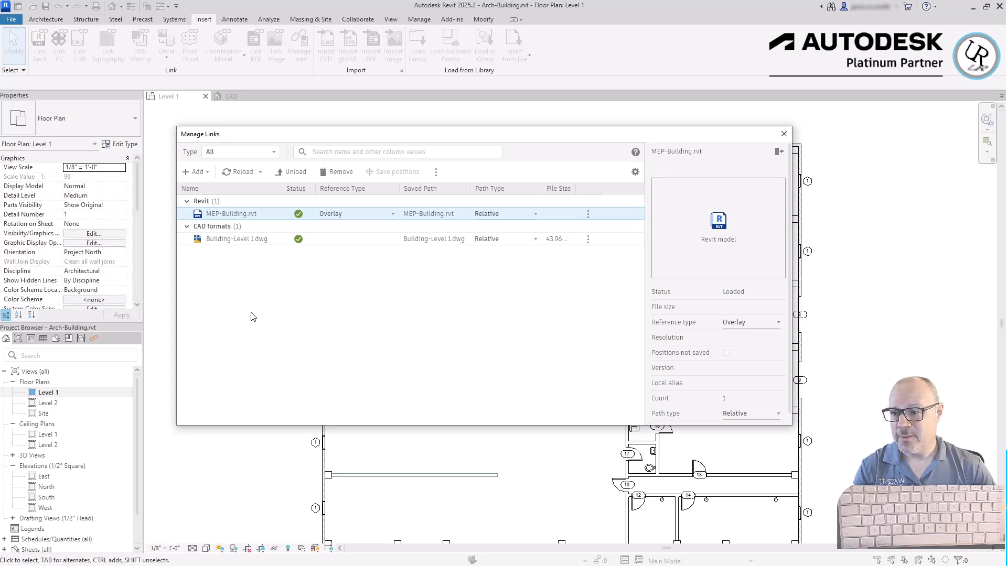
{"action": "left_click", "coordinate": [394, 214]}
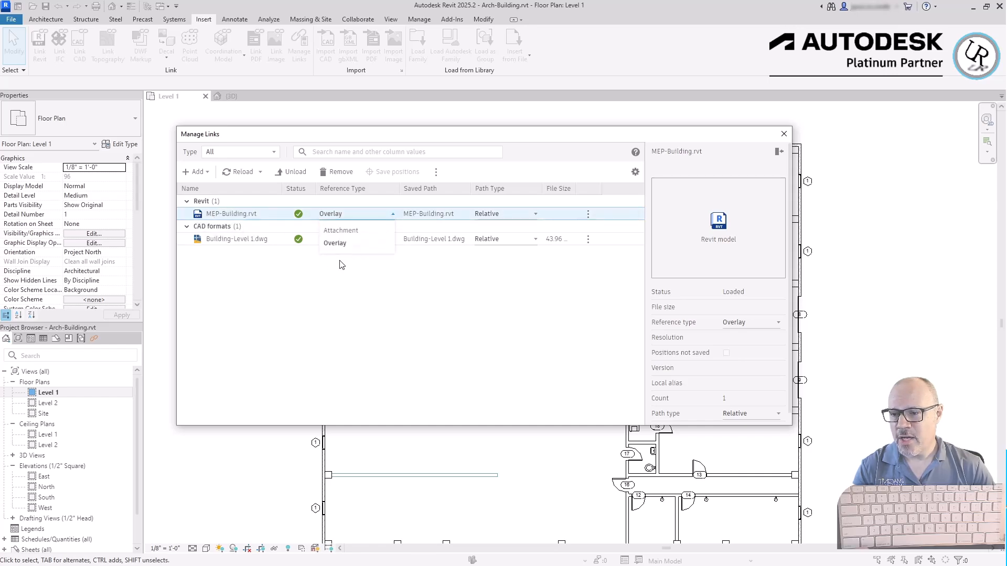
{"action": "left_click", "coordinate": [339, 244]}
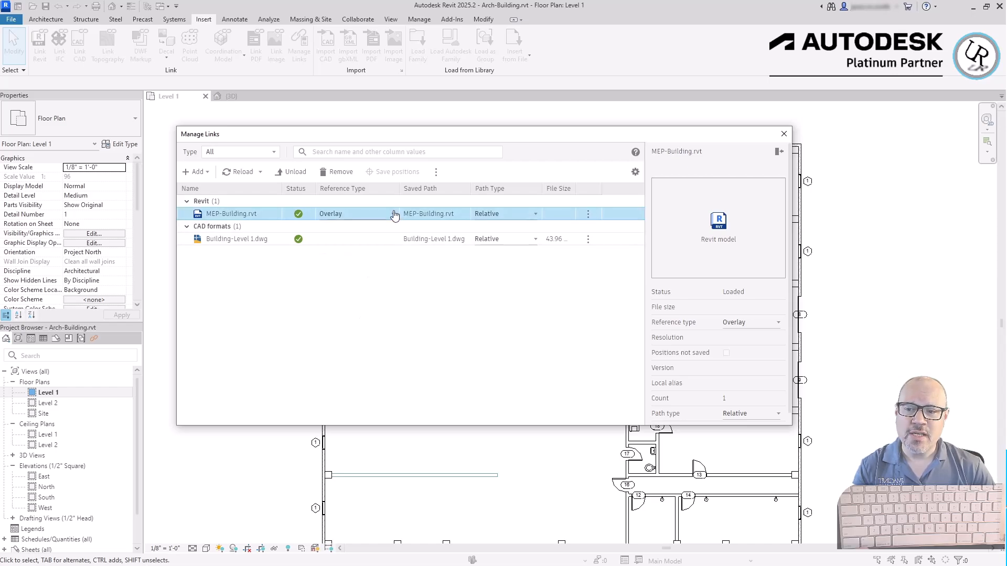
{"action": "left_click", "coordinate": [378, 219]}
{"action": "left_click", "coordinate": [336, 231]}
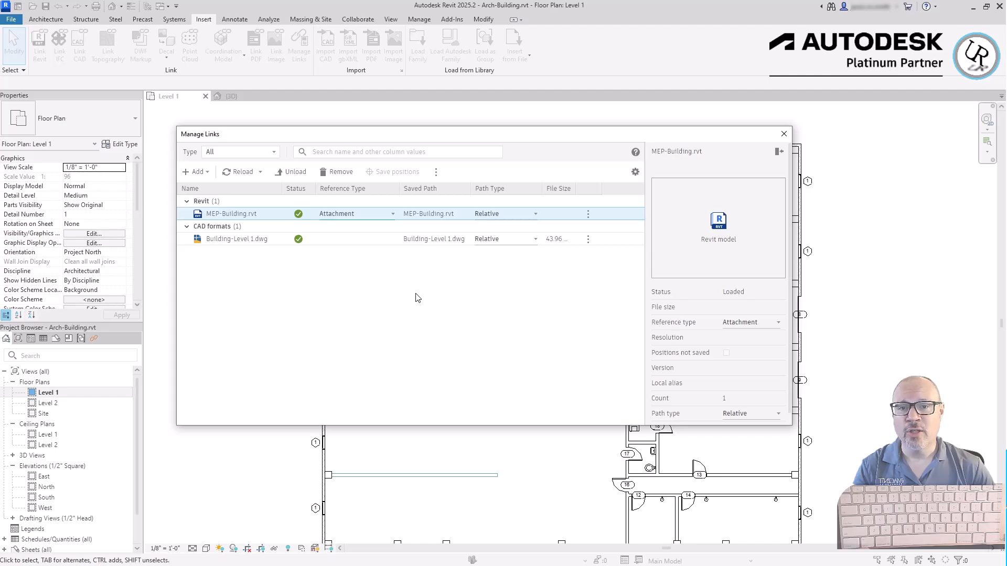
{"action": "left_click", "coordinate": [393, 213]}
{"action": "left_click", "coordinate": [334, 243]}
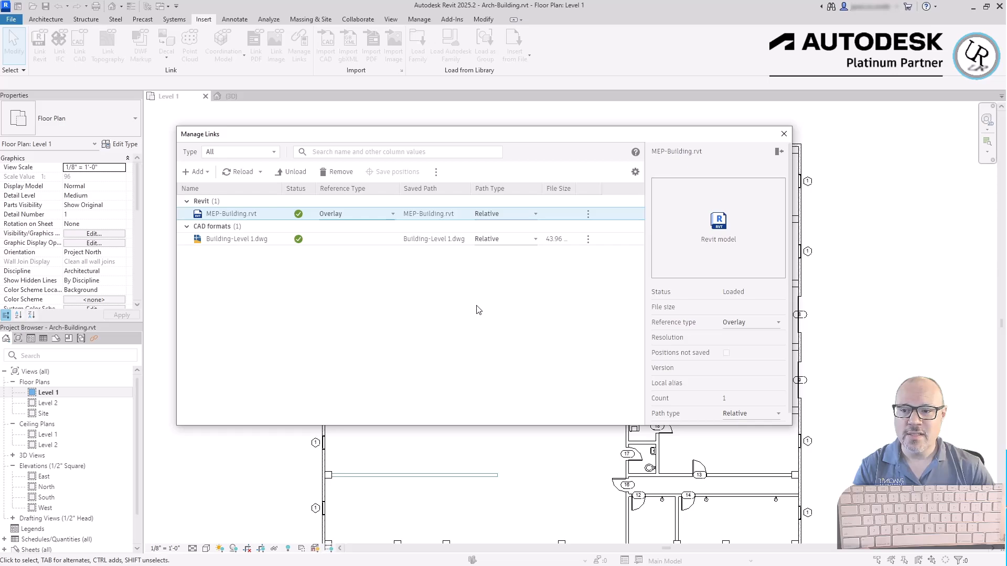
{"action": "left_click", "coordinate": [536, 213]}
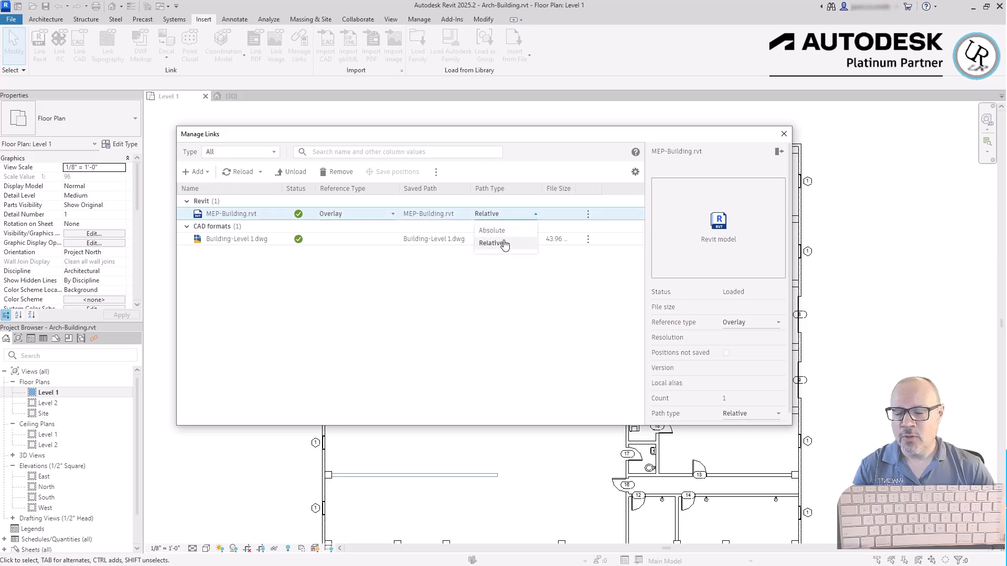
{"action": "left_click", "coordinate": [493, 244]}
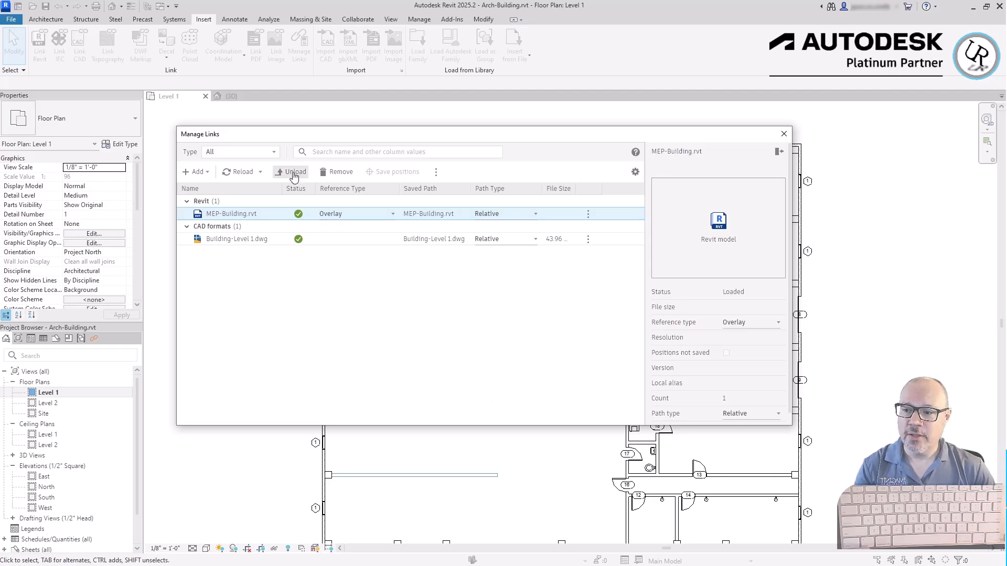
- Unload the Building-Level 1.dwg link and close the link manager
{"action": "left_click", "coordinate": [250, 240]}
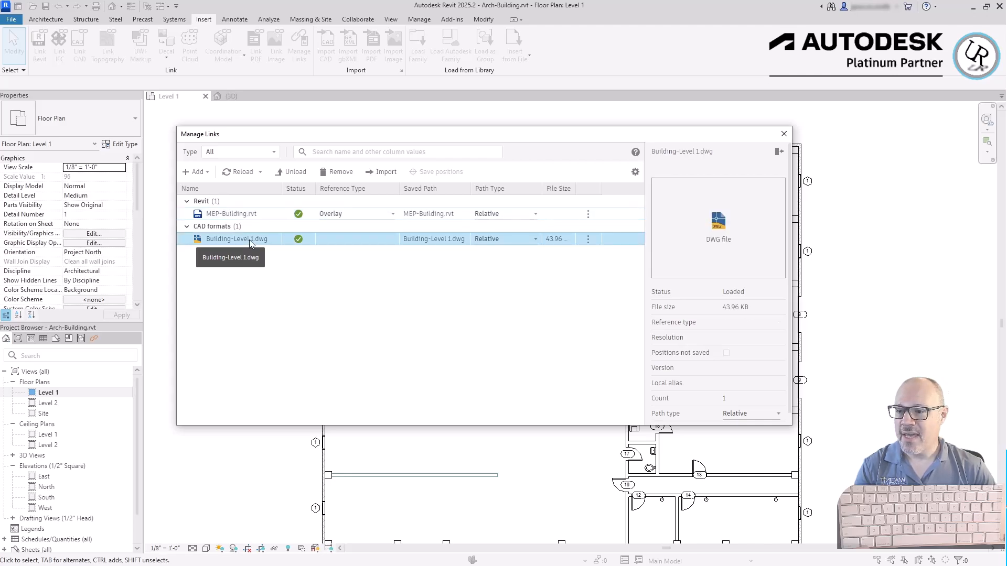
{"action": "left_click", "coordinate": [292, 172]}
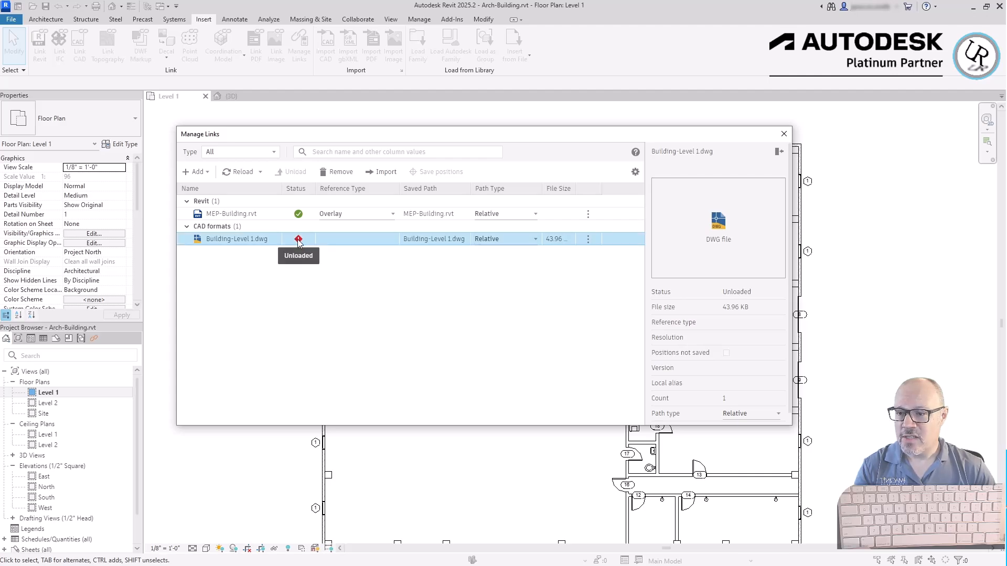
{"action": "left_click", "coordinate": [783, 134]}
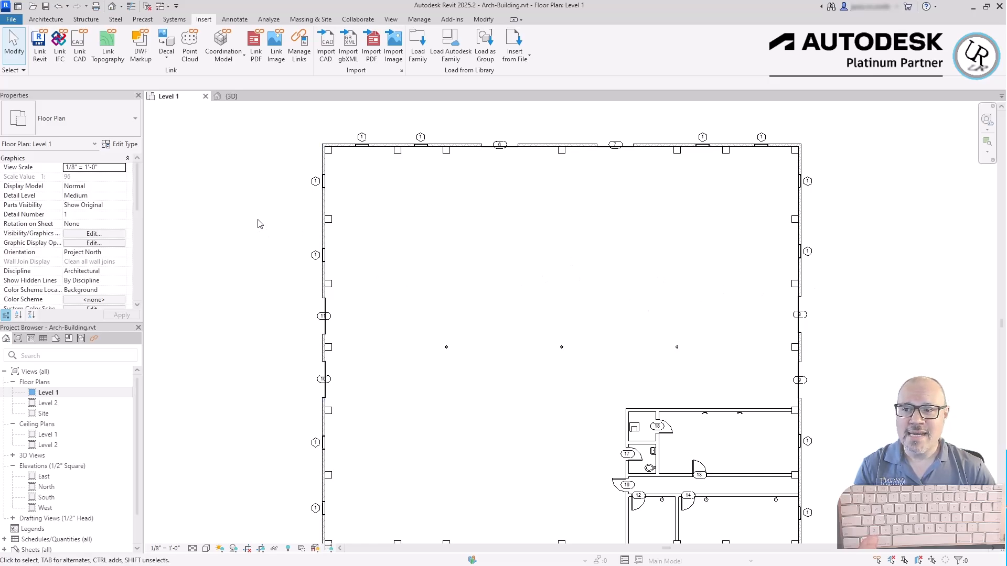
- Reopen the link manager and reload the unloaded Building-Level 1.dwg link
{"action": "left_click", "coordinate": [297, 50]}
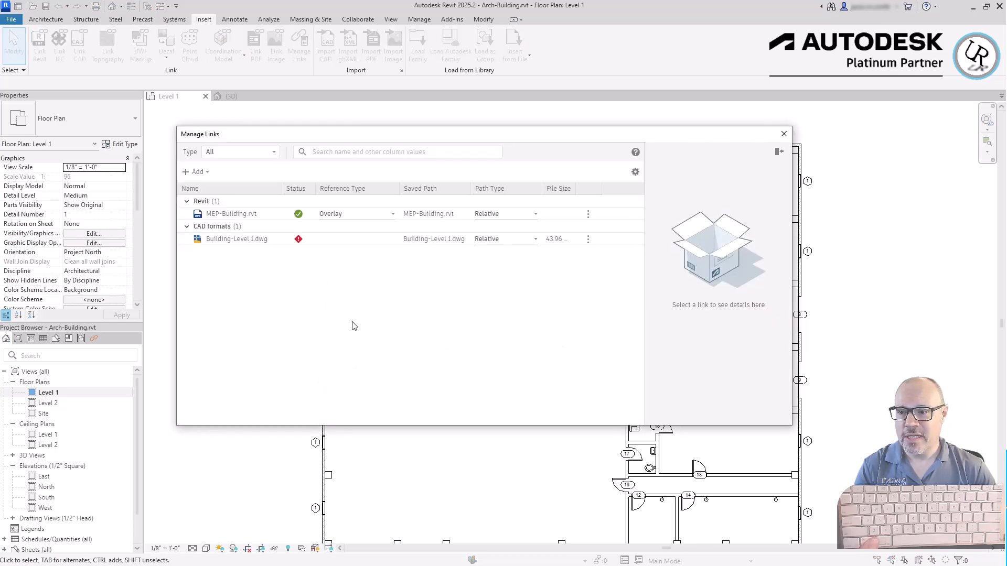
{"action": "left_click", "coordinate": [239, 240]}
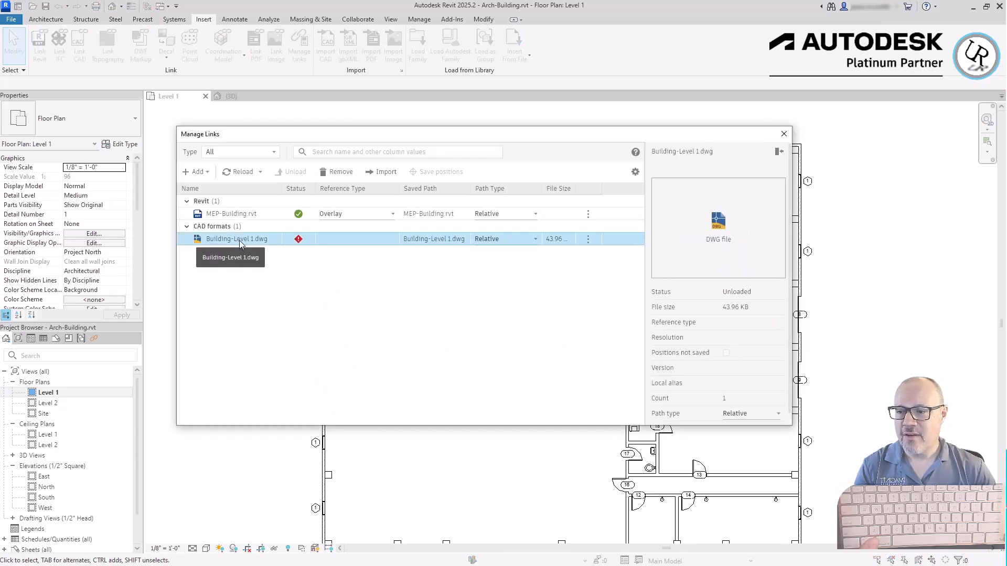
{"action": "left_click", "coordinate": [238, 172]}
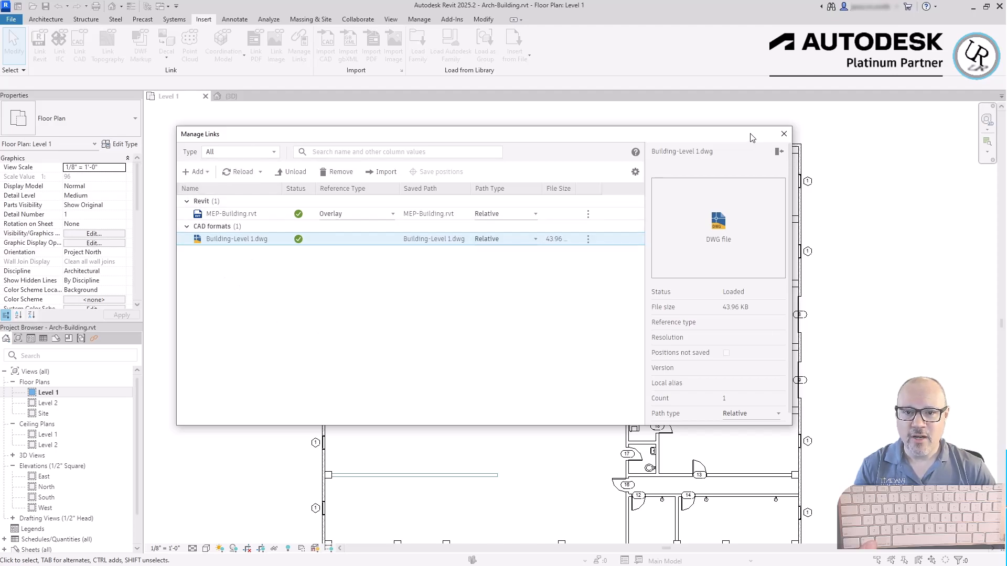
- Add Struct-Building.rvt as a Revit link positioned Auto - Project Base Point to Project Base Point, and close the link manager
{"action": "left_click_drag", "start_coordinate": [766, 137], "coordinate": [857, 196]}
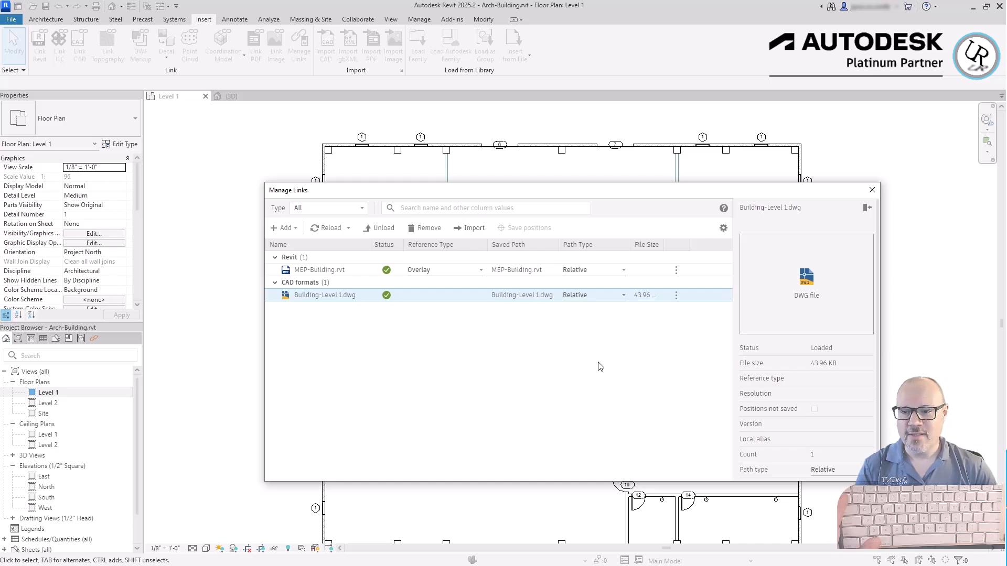
{"action": "left_click", "coordinate": [283, 228]}
{"action": "left_click", "coordinate": [277, 245]}
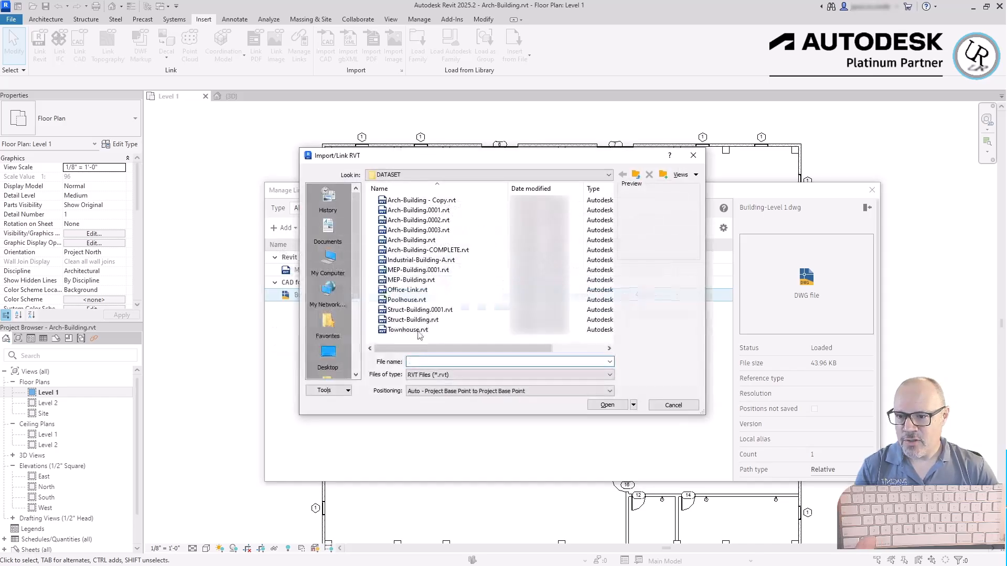
{"action": "left_click", "coordinate": [415, 320]}
{"action": "left_click", "coordinate": [622, 408]}
{"action": "left_click", "coordinate": [317, 284]}
{"action": "left_click", "coordinate": [872, 190]}
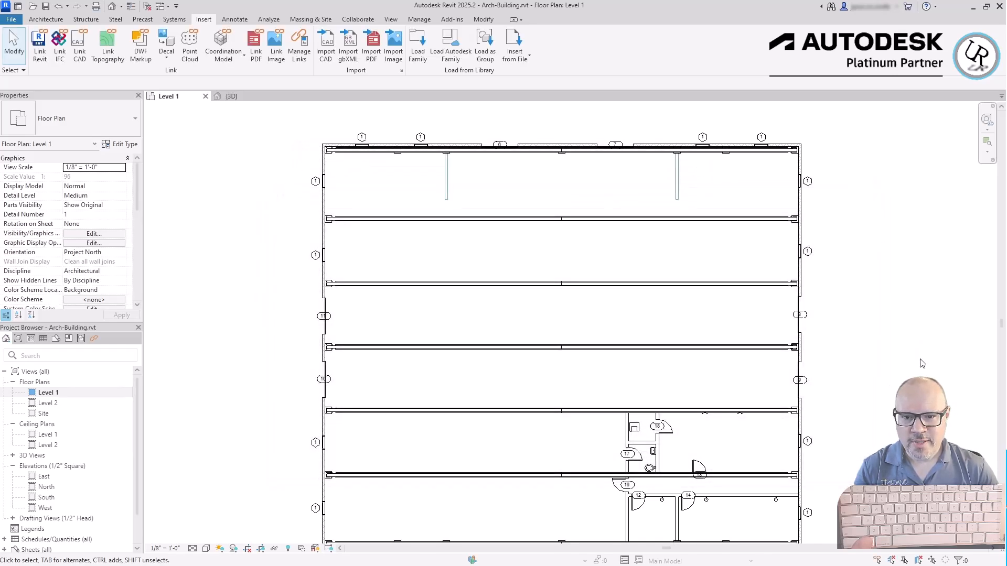
- Select the structural frames and MEP fixtures in the Level 1 plan to identify which linked model each belongs to
{"action": "left_click", "coordinate": [360, 351]}
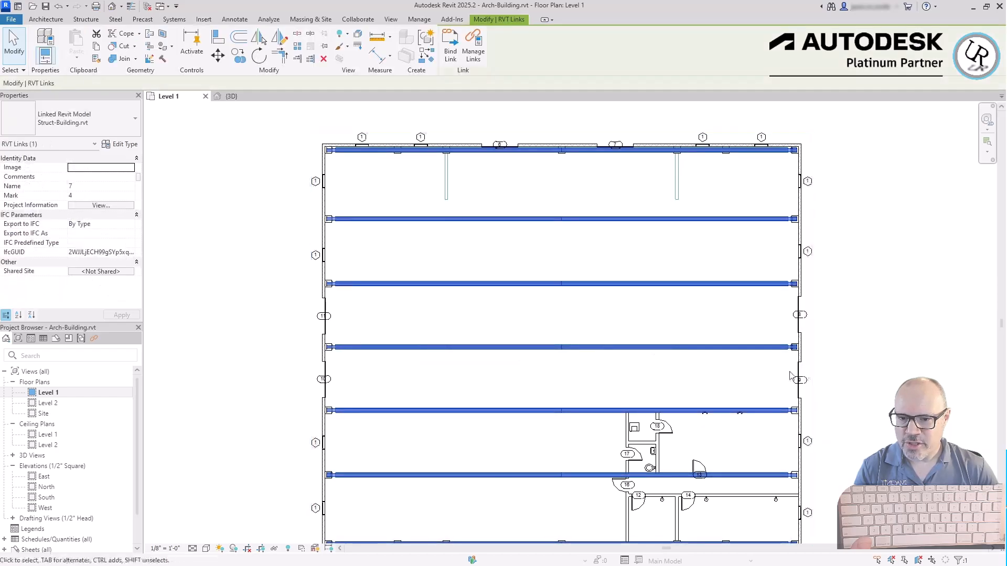
{"action": "key", "text": "Escape"}
{"action": "scroll", "coordinate": [655, 514], "scroll_direction": "up", "scroll_amount": 2}
{"action": "scroll", "coordinate": [690, 519], "scroll_direction": "up", "scroll_amount": 3}
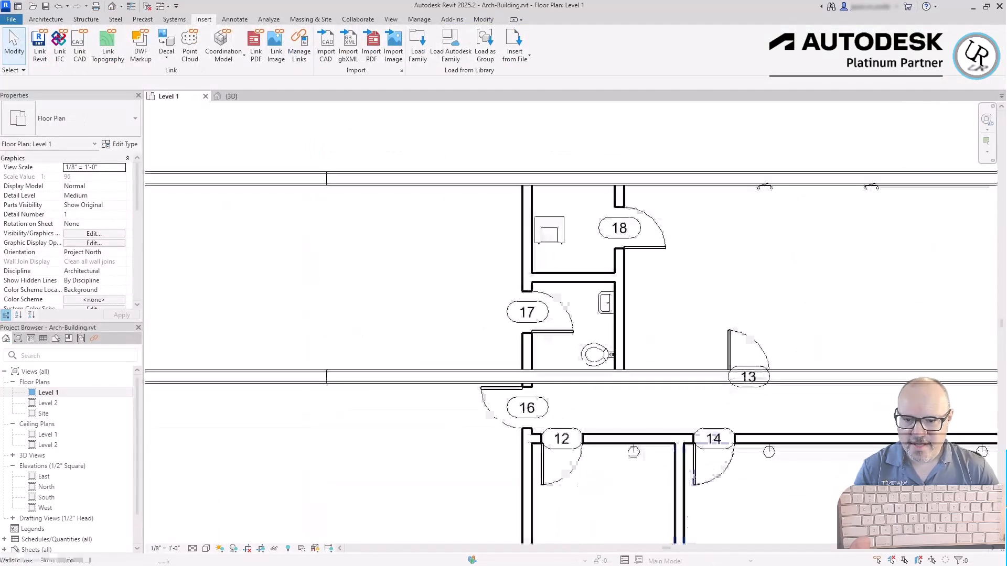
{"action": "left_click", "coordinate": [632, 457]}
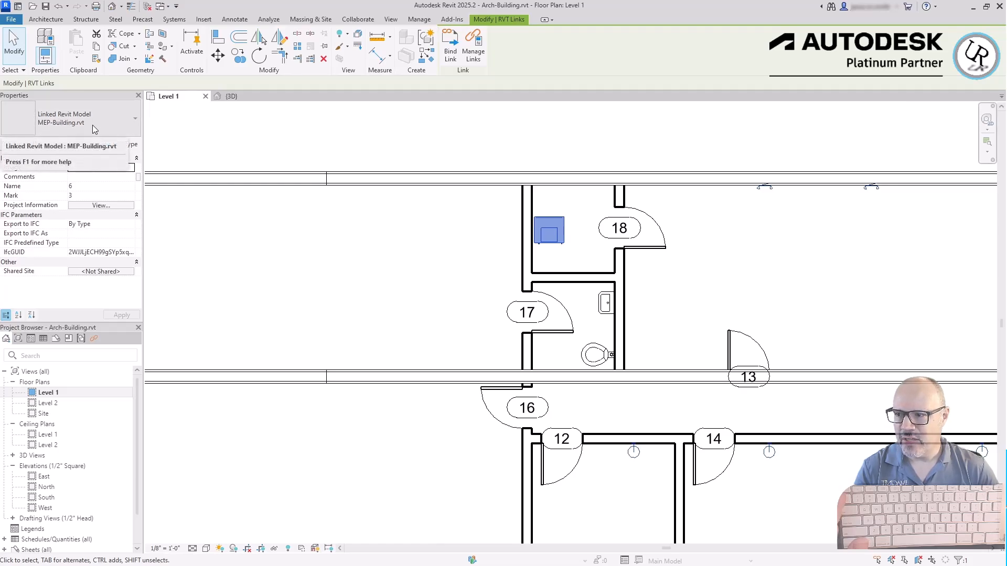
{"action": "scroll", "coordinate": [811, 348], "scroll_direction": "down", "scroll_amount": 5}
{"action": "left_click", "coordinate": [373, 323]}
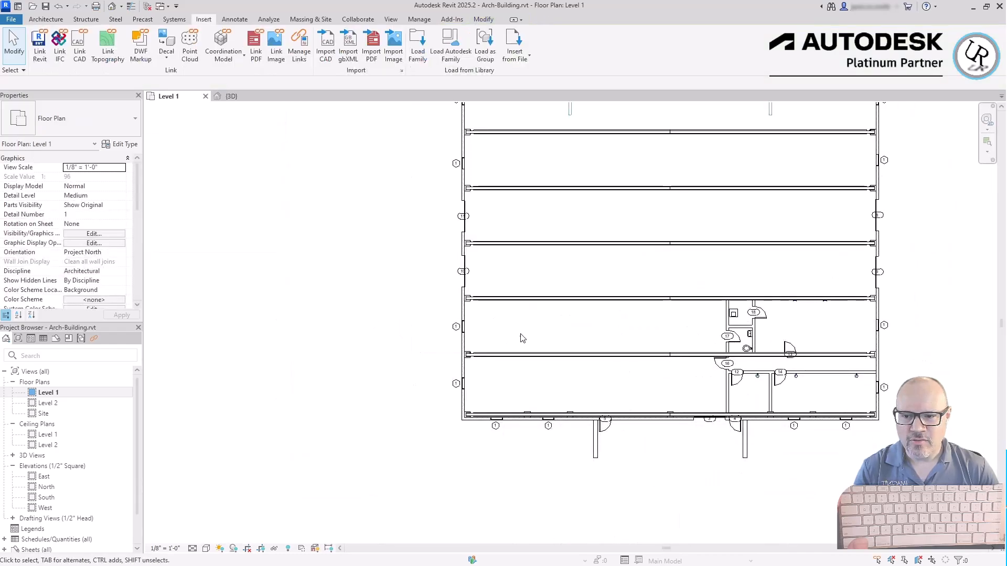
{"action": "left_click", "coordinate": [534, 304]}
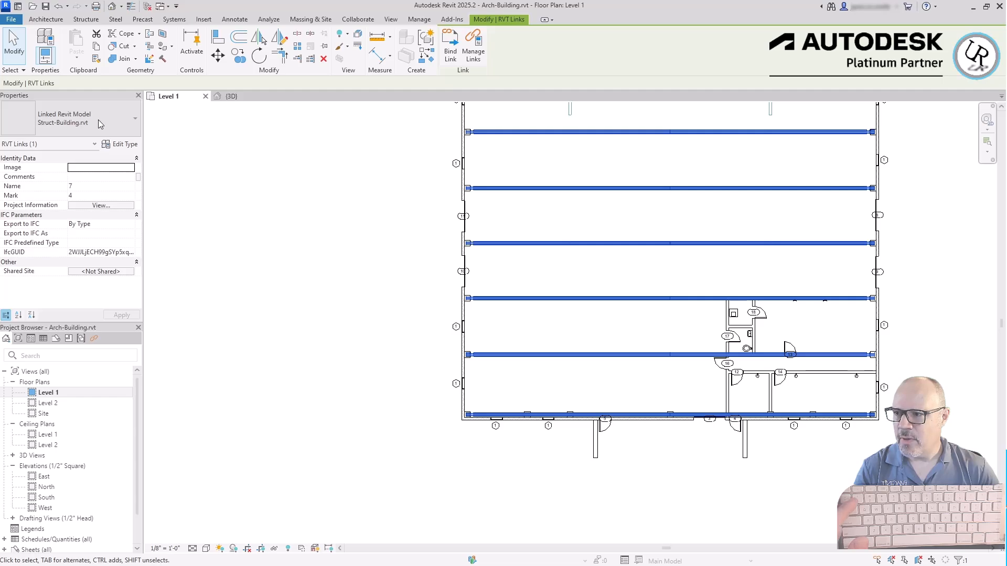
{"action": "left_click", "coordinate": [345, 216]}
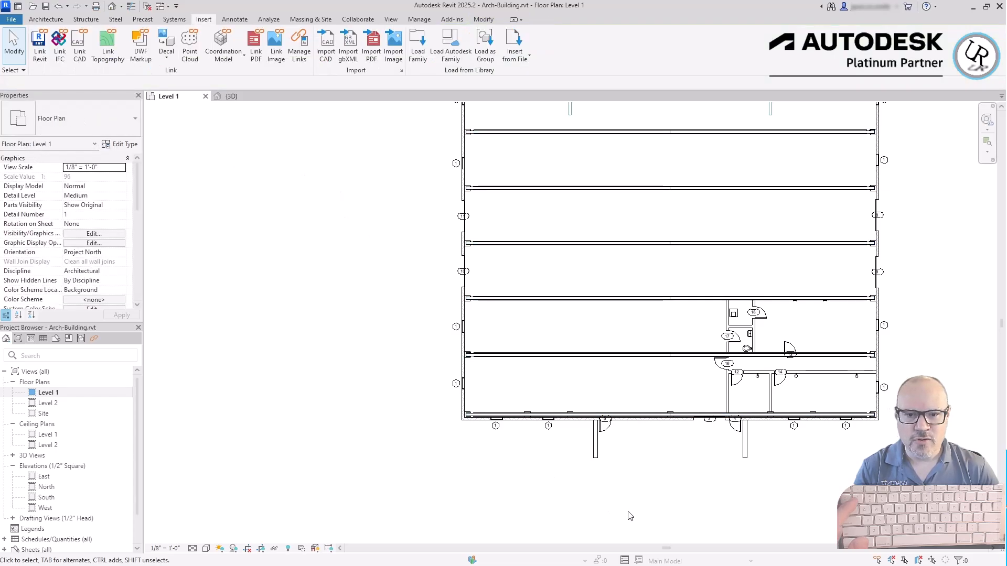
- Inspect the MEP-Building and Struct-Building links around the rooms at doors 12 to 18 by selecting each link
{"action": "middle_click", "coordinate": [821, 522]}
{"action": "middle_click", "coordinate": [821, 522]}
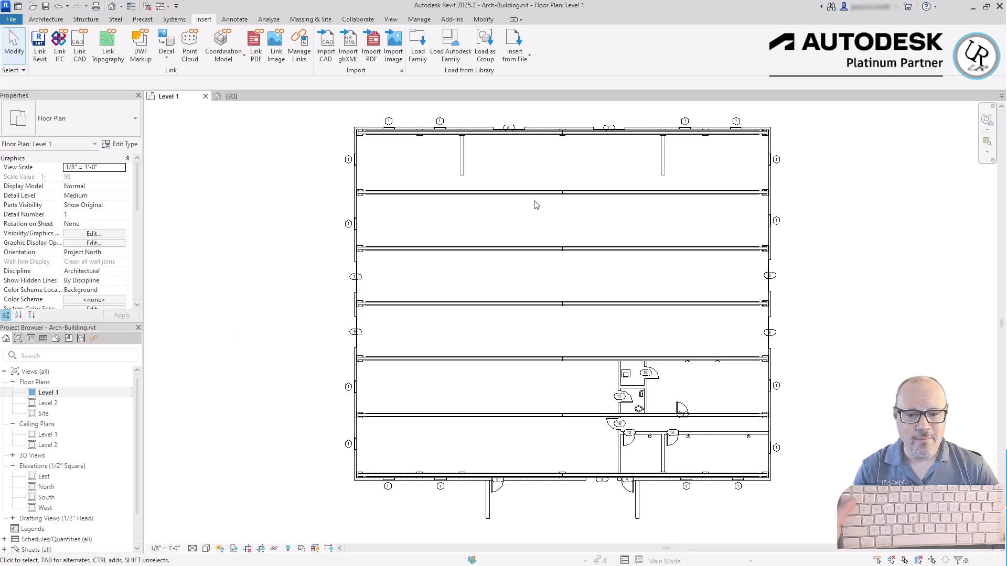
{"action": "scroll", "coordinate": [747, 488], "scroll_direction": "up", "scroll_amount": 4}
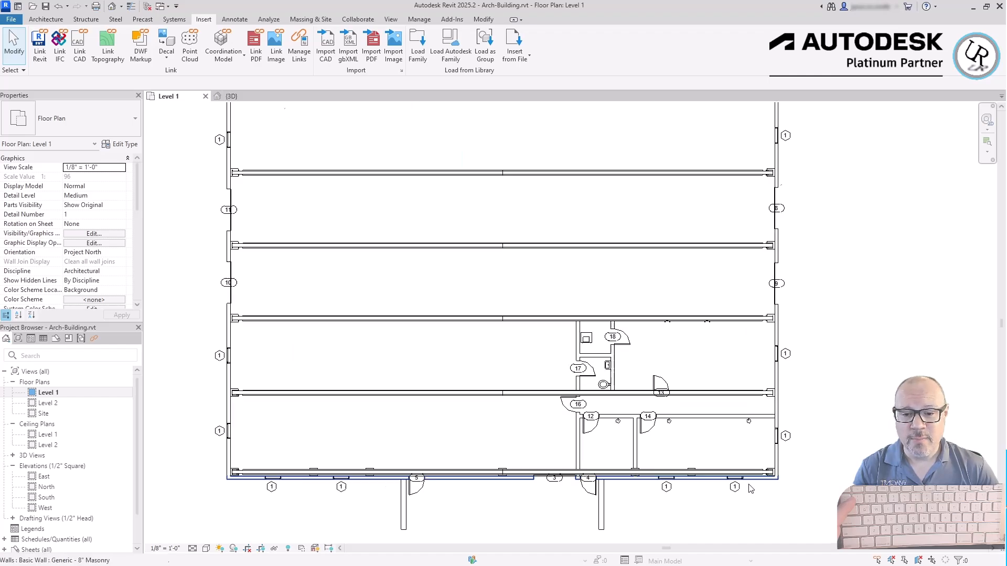
{"action": "scroll", "coordinate": [750, 382], "scroll_direction": "up", "scroll_amount": 3}
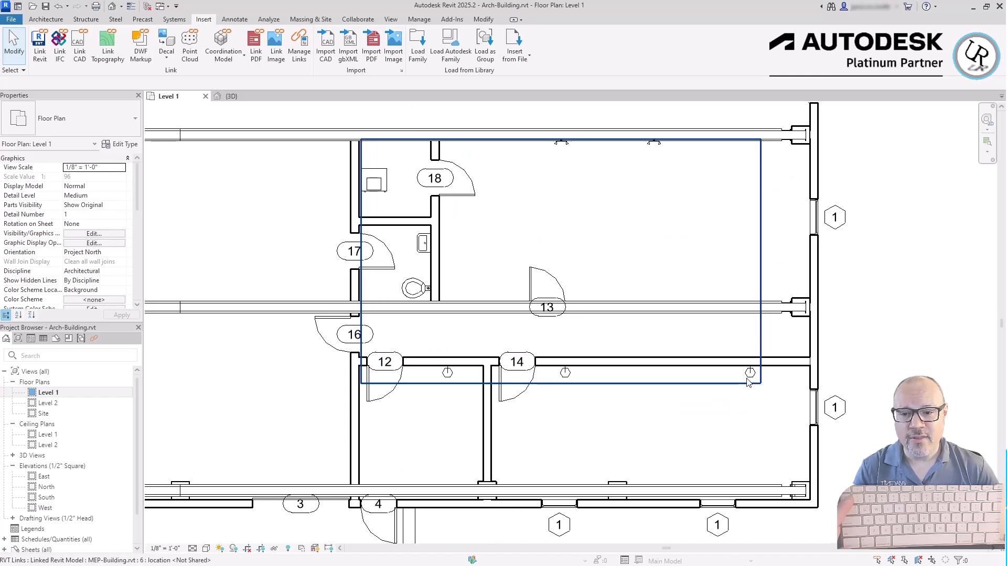
{"action": "left_click", "coordinate": [753, 377]}
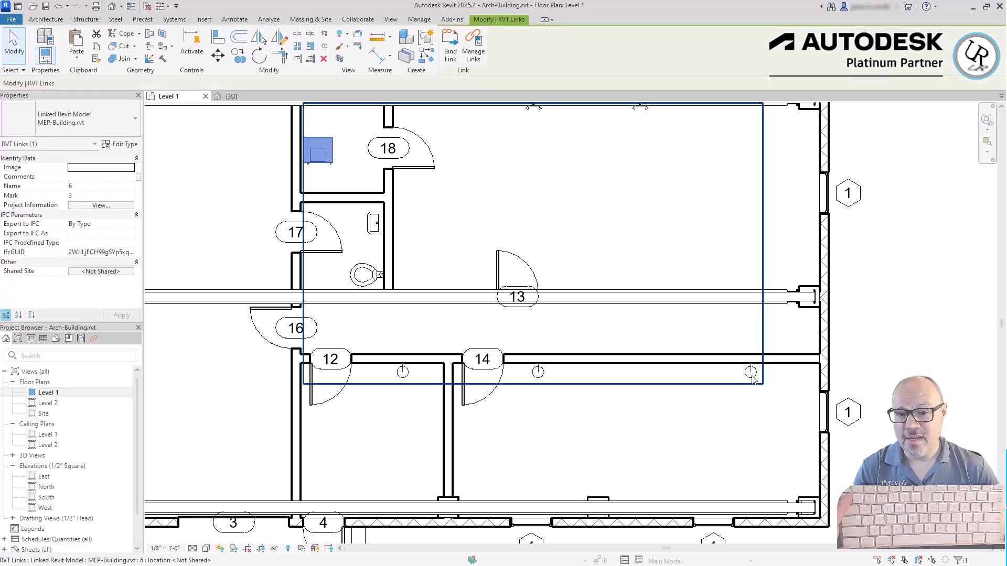
{"action": "left_click", "coordinate": [885, 366]}
{"action": "left_click", "coordinate": [721, 307]}
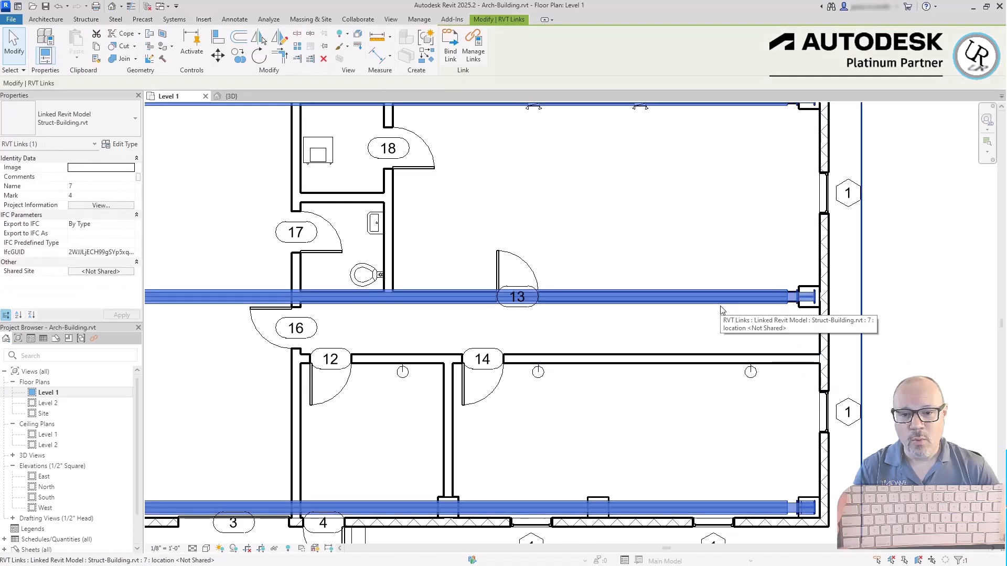
{"action": "left_click", "coordinate": [904, 310]}
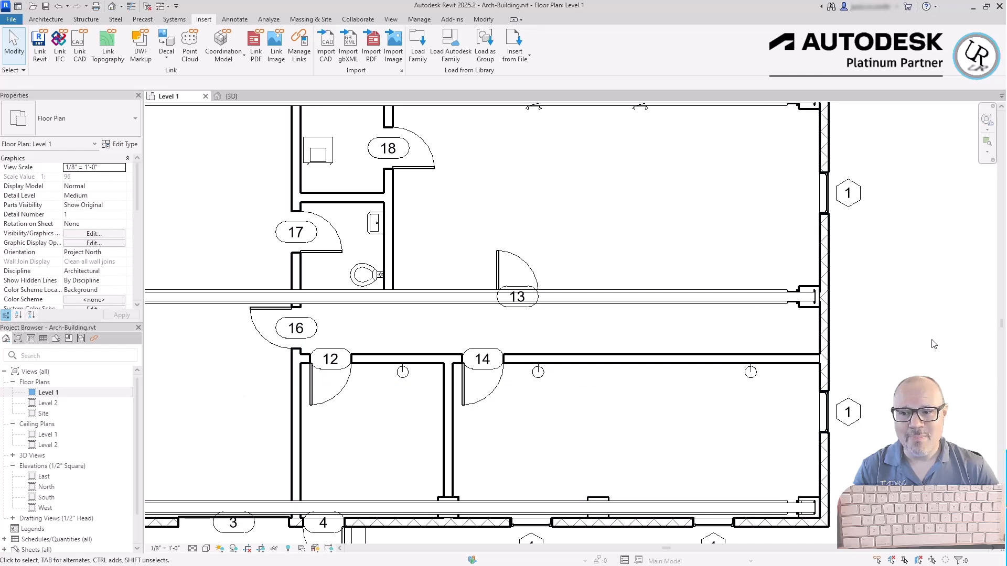
{"action": "scroll", "coordinate": [950, 391], "scroll_direction": "down", "scroll_amount": 2}
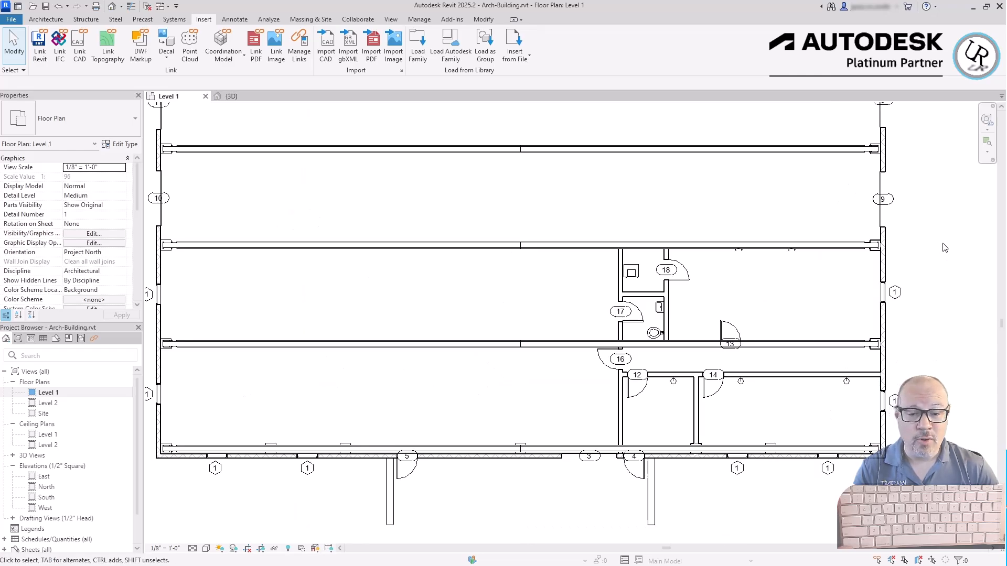
- Switch to the 3D view and set its visual style to Wireframe
{"action": "key", "text": "ctrl+Tab"}
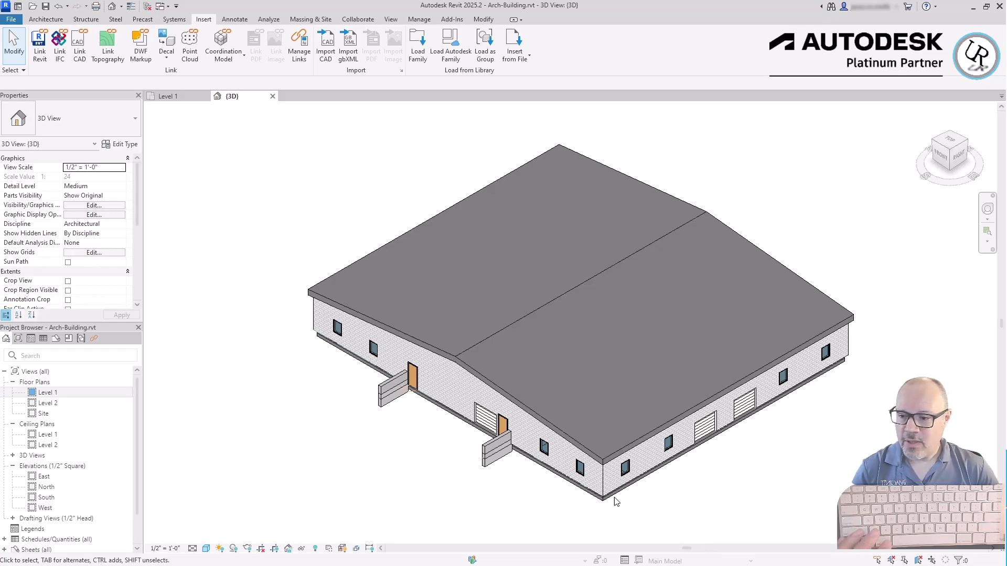
{"action": "left_click", "coordinate": [193, 549]}
{"action": "left_click", "coordinate": [206, 548]}
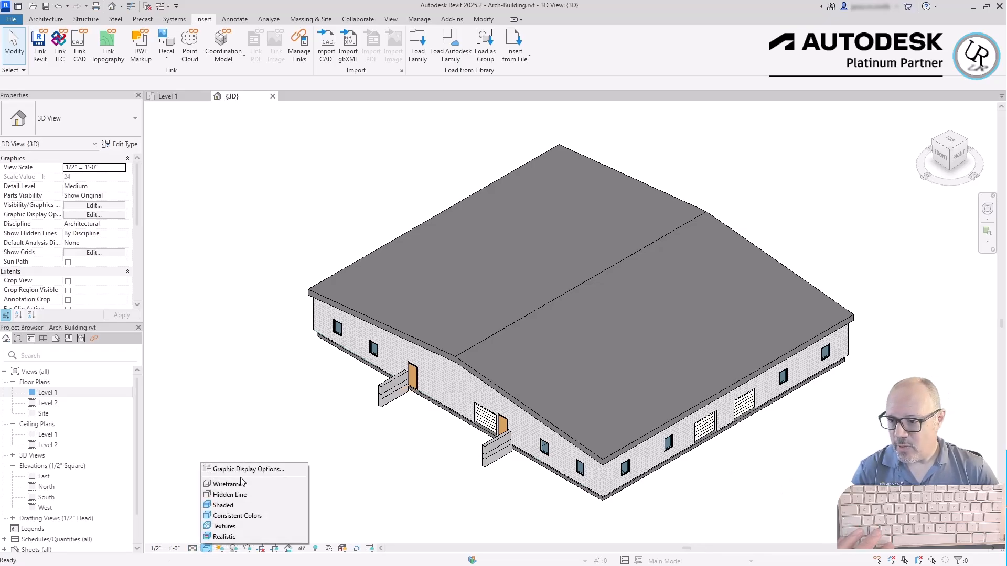
{"action": "left_click", "coordinate": [226, 488]}
- Examine the linked structural frames and MEP ductwork inside the wireframe building from several angles
{"action": "middle_click_drag", "start_coordinate": [525, 325], "coordinate": [584, 261], "text": "shift"}
{"action": "scroll", "coordinate": [580, 259], "scroll_direction": "up", "scroll_amount": 3}
{"action": "left_click", "coordinate": [530, 290]}
{"action": "scroll", "coordinate": [674, 283], "scroll_direction": "up", "scroll_amount": 2}
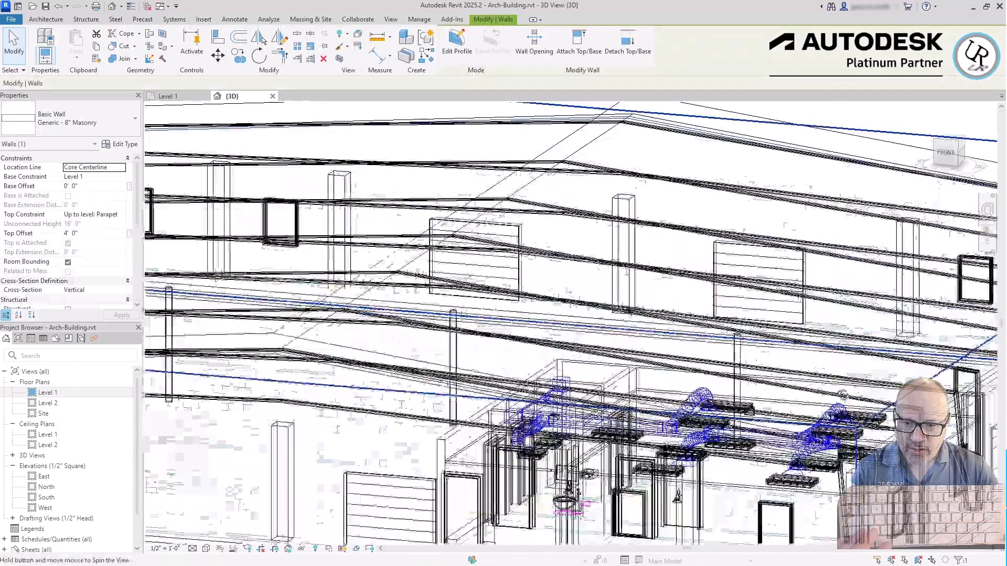
{"action": "middle_click_drag", "start_coordinate": [673, 278], "coordinate": [614, 340], "text": "shift"}
{"action": "scroll", "coordinate": [614, 340], "scroll_direction": "down", "scroll_amount": 2}
{"action": "middle_click_drag", "start_coordinate": [329, 498], "coordinate": [526, 348]}
{"action": "scroll", "coordinate": [434, 393], "scroll_direction": "up", "scroll_amount": 1}
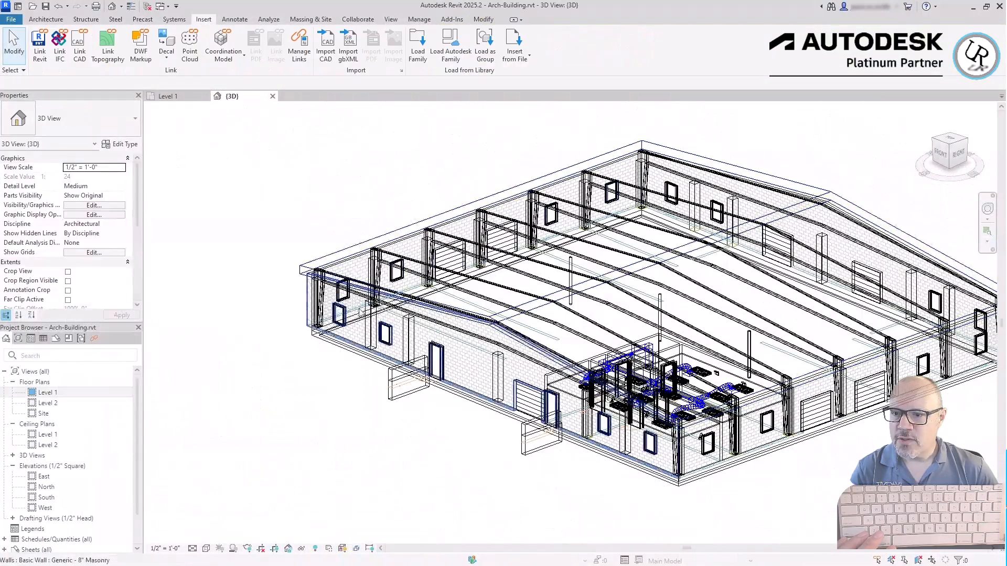
- Select the building's elements, filter the selection to Building-Level 1.dwg and RVT Links, and temporarily isolate them in the 3D view
{"action": "left_click", "coordinate": [455, 277]}
{"action": "left_click_drag", "start_coordinate": [840, 529], "coordinate": [700, 249]}
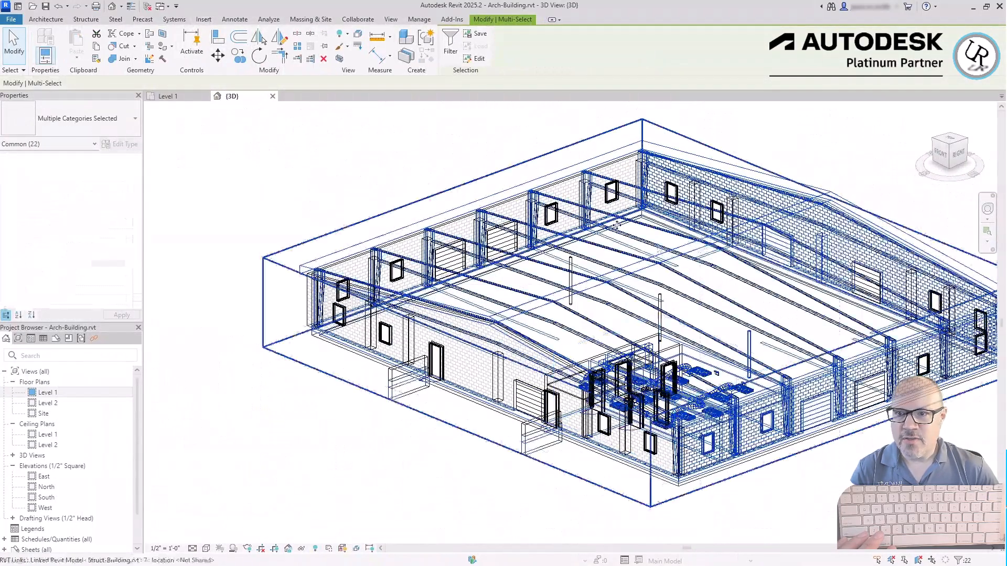
{"action": "left_click", "coordinate": [450, 53]}
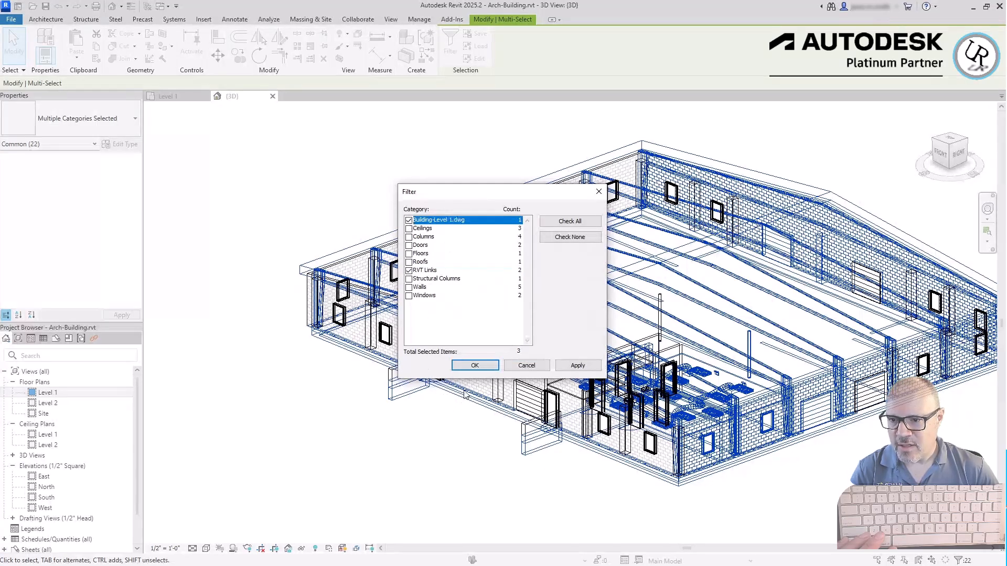
{"action": "left_click", "coordinate": [475, 365]}
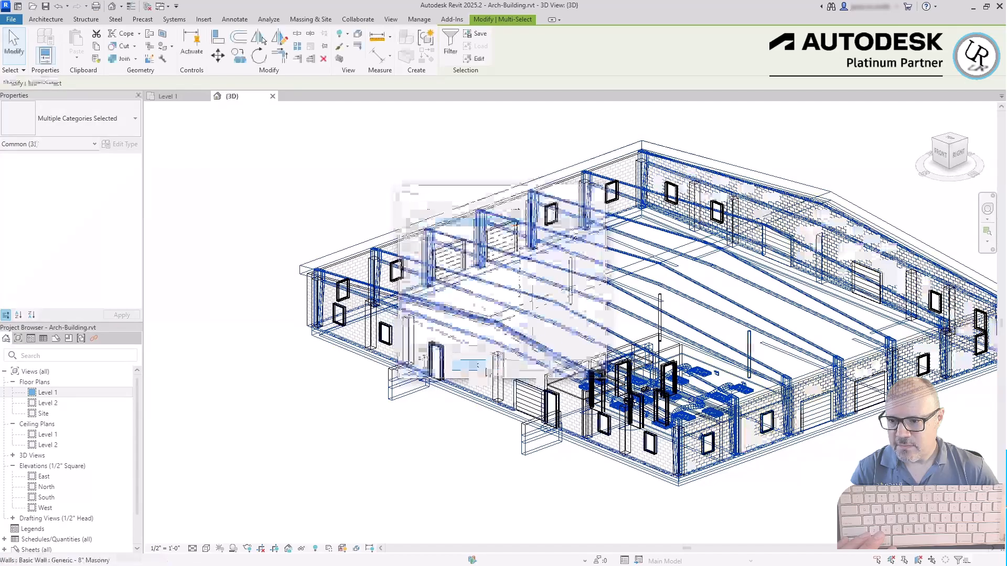
{"action": "left_click", "coordinate": [302, 549]}
{"action": "left_click", "coordinate": [330, 512]}
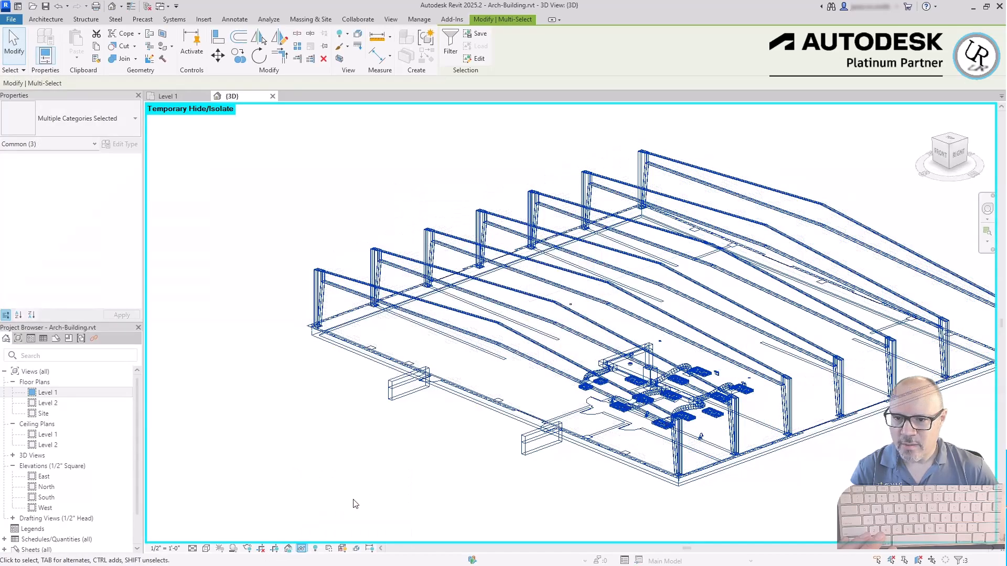
- Examine the isolated links in 3D from different angles, selecting the structural and MEP links individually
{"action": "left_click", "coordinate": [390, 388]}
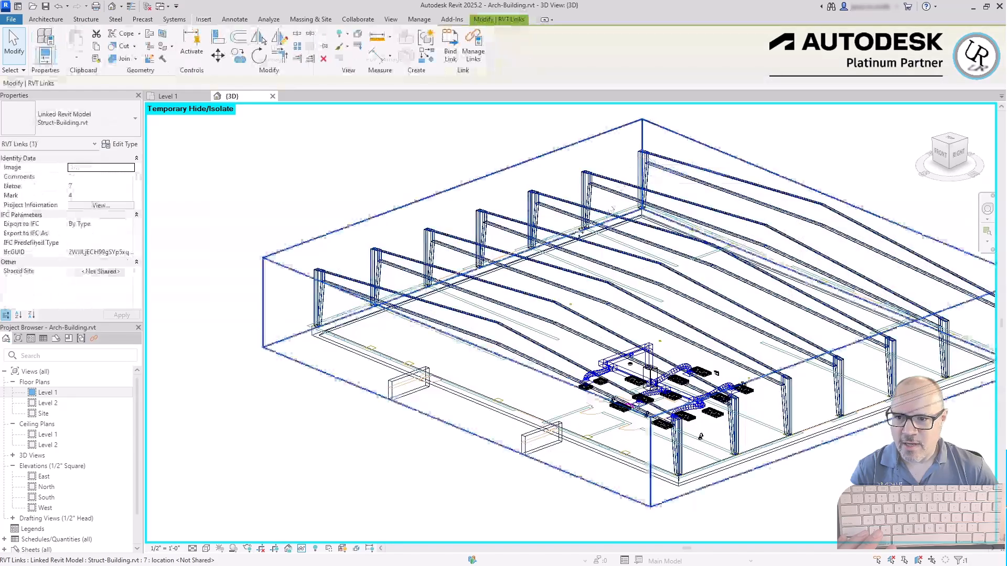
{"action": "left_click", "coordinate": [464, 403]}
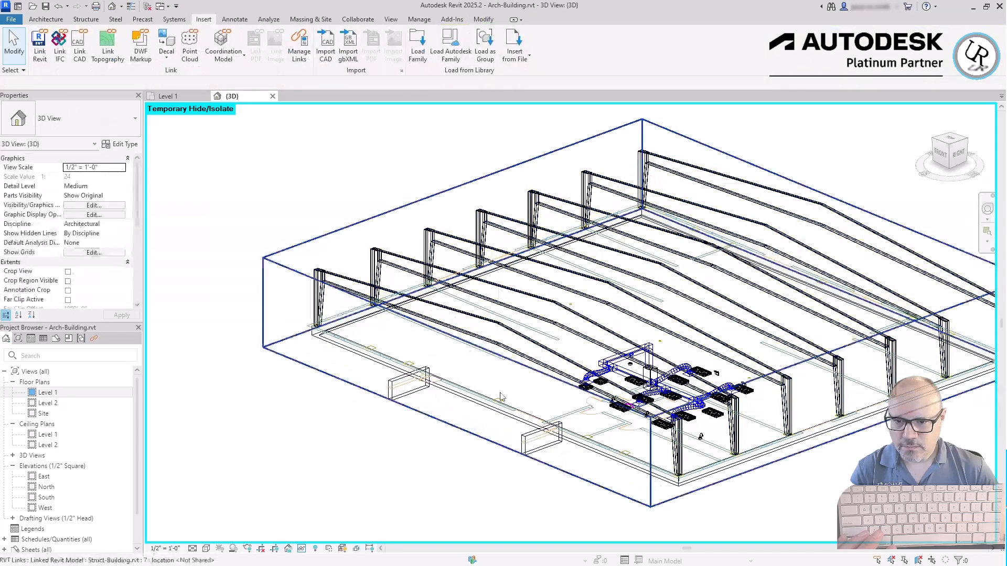
{"action": "left_click", "coordinate": [715, 415]}
{"action": "left_click", "coordinate": [848, 456]}
{"action": "middle_click_drag", "start_coordinate": [336, 362], "coordinate": [553, 310], "text": "shift"}
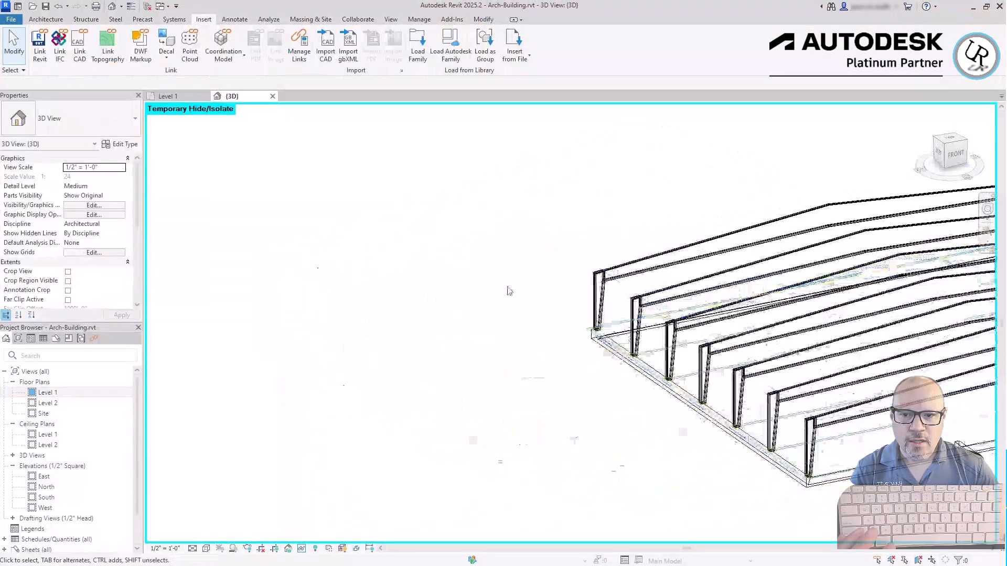
{"action": "scroll", "coordinate": [553, 310], "scroll_direction": "down", "scroll_amount": 3}
{"action": "scroll", "coordinate": [801, 252], "scroll_direction": "up", "scroll_amount": 5}
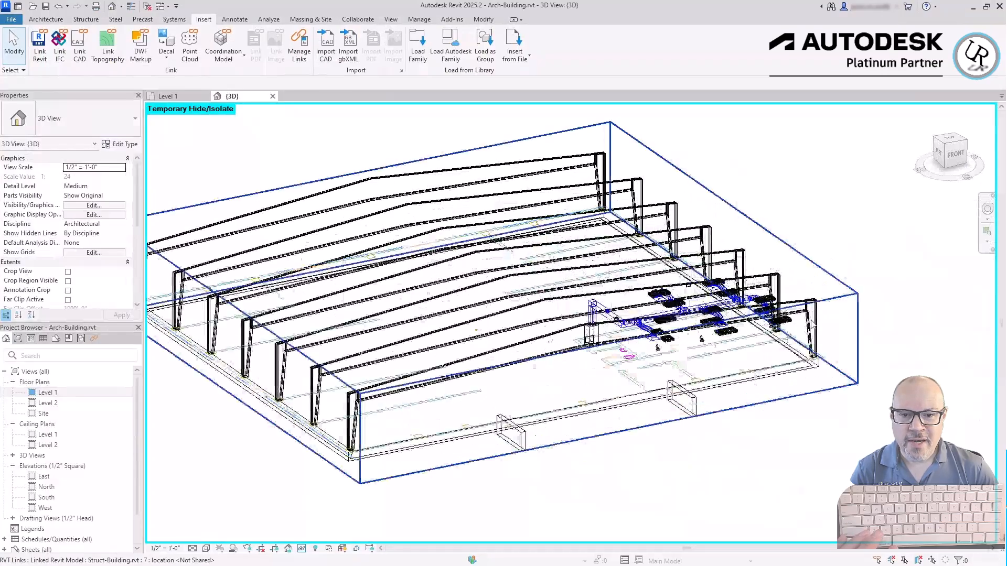
{"action": "left_click", "coordinate": [821, 314]}
{"action": "middle_click_drag", "start_coordinate": [785, 420], "coordinate": [827, 393]}
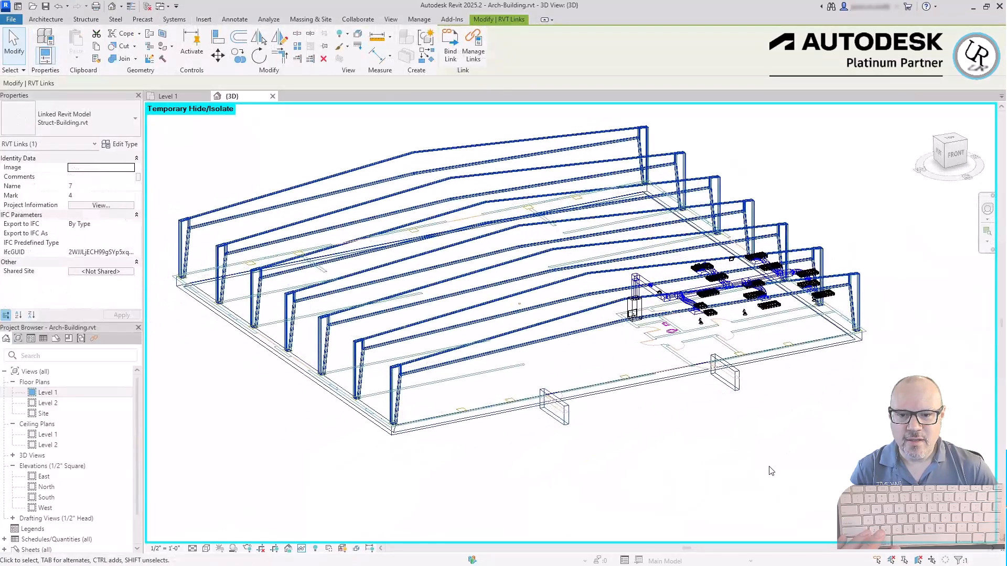
{"action": "left_click", "coordinate": [768, 465]}
{"action": "middle_click_drag", "start_coordinate": [462, 196], "coordinate": [461, 236]}
{"action": "scroll", "coordinate": [461, 236], "scroll_direction": "up", "scroll_amount": 1}
{"action": "middle_click_drag", "start_coordinate": [460, 325], "coordinate": [546, 300]}
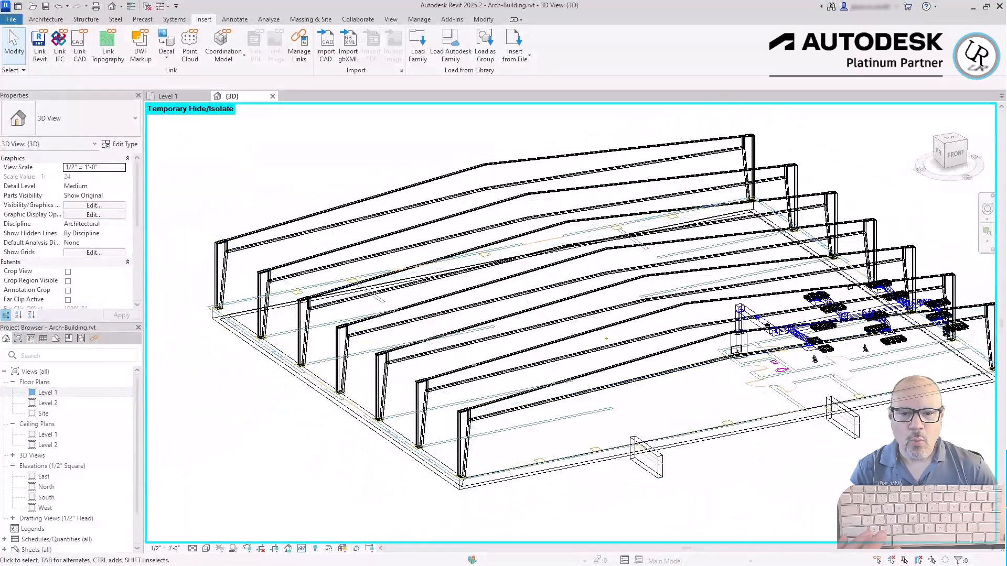
- Select all the isolated links and override their graphics in the 3D view by element to Halftone
{"action": "left_click_drag", "start_coordinate": [886, 488], "coordinate": [699, 216]}
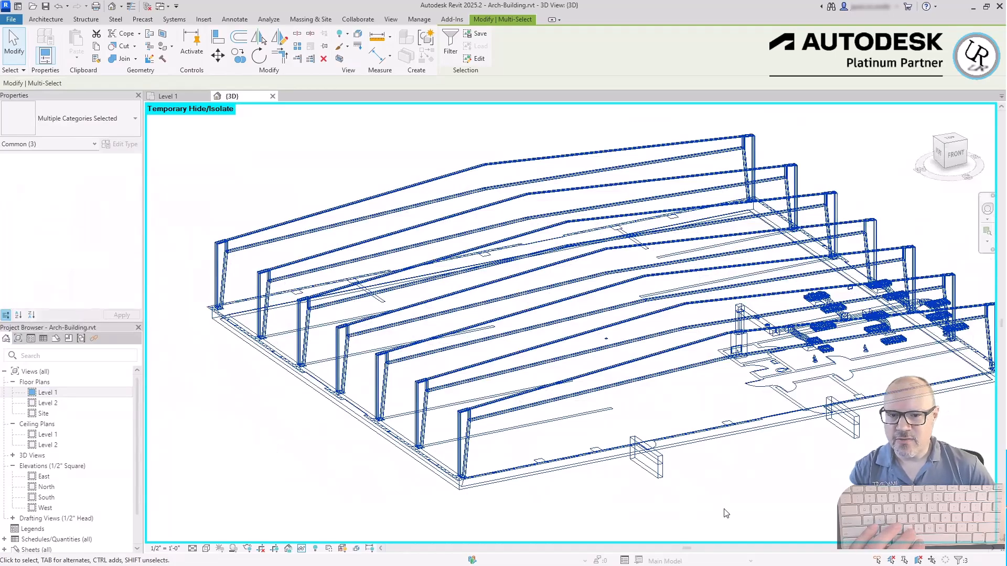
{"action": "right_click", "coordinate": [362, 158]}
{"action": "mouse_move", "coordinate": [423, 217]}
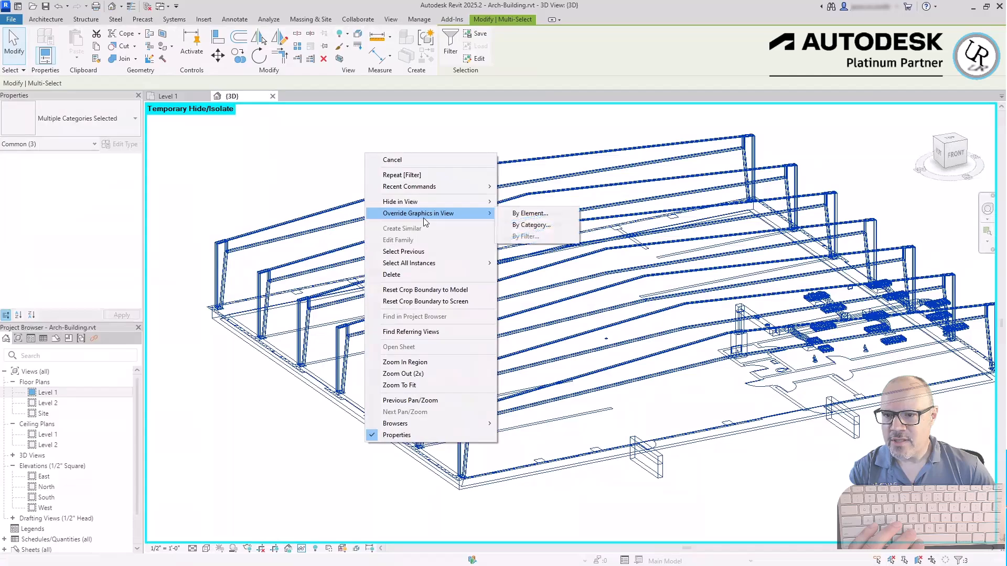
{"action": "left_click", "coordinate": [540, 218]}
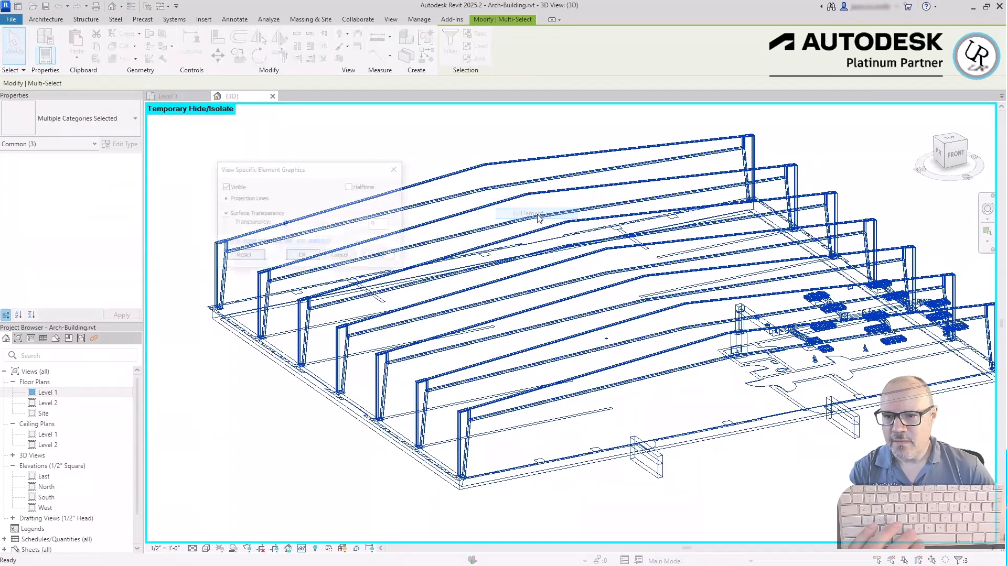
{"action": "left_click", "coordinate": [350, 187]}
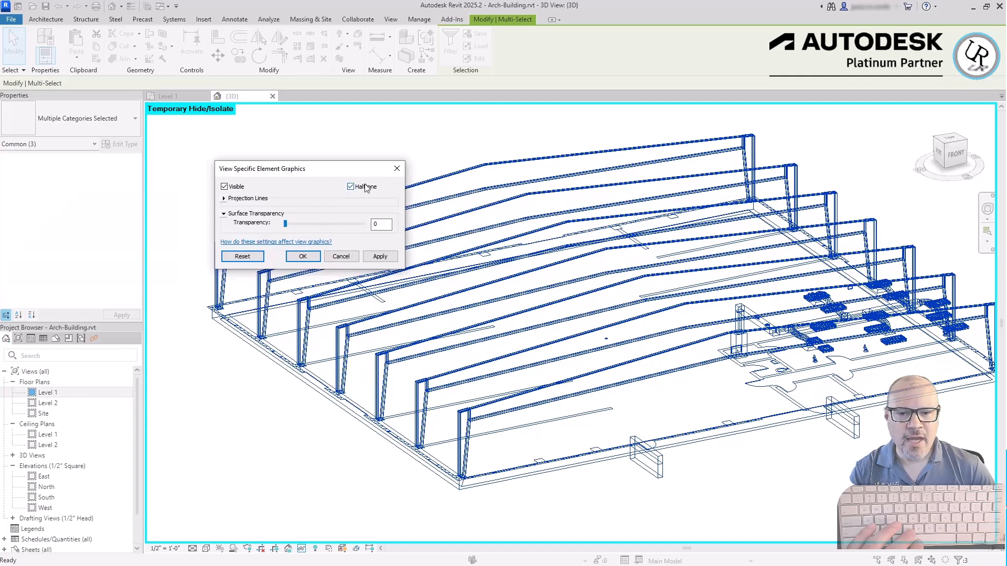
{"action": "left_click", "coordinate": [311, 263]}
{"action": "left_click", "coordinate": [317, 470]}
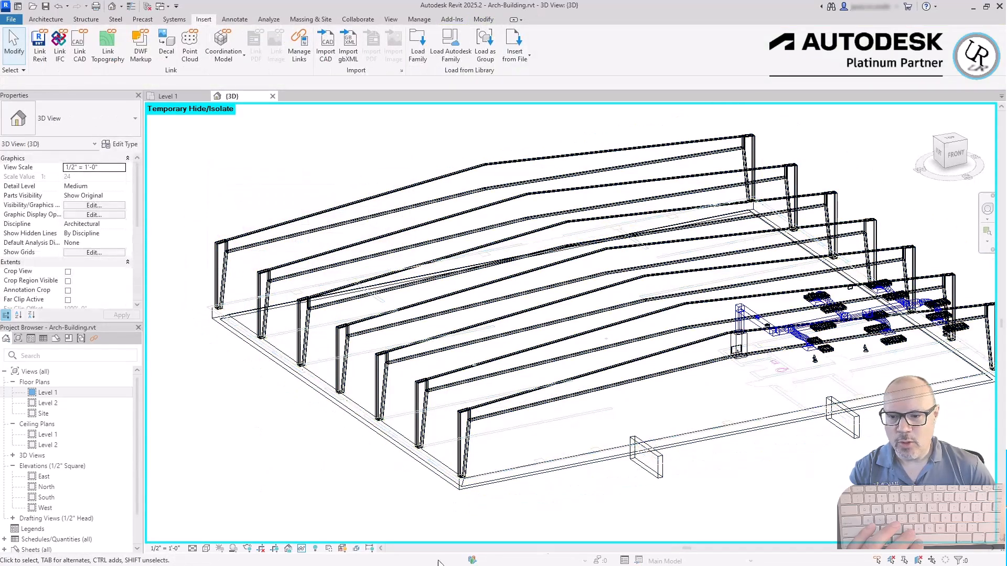
- Set the 3D view's visual style to Hidden Line
{"action": "left_click", "coordinate": [301, 549]}
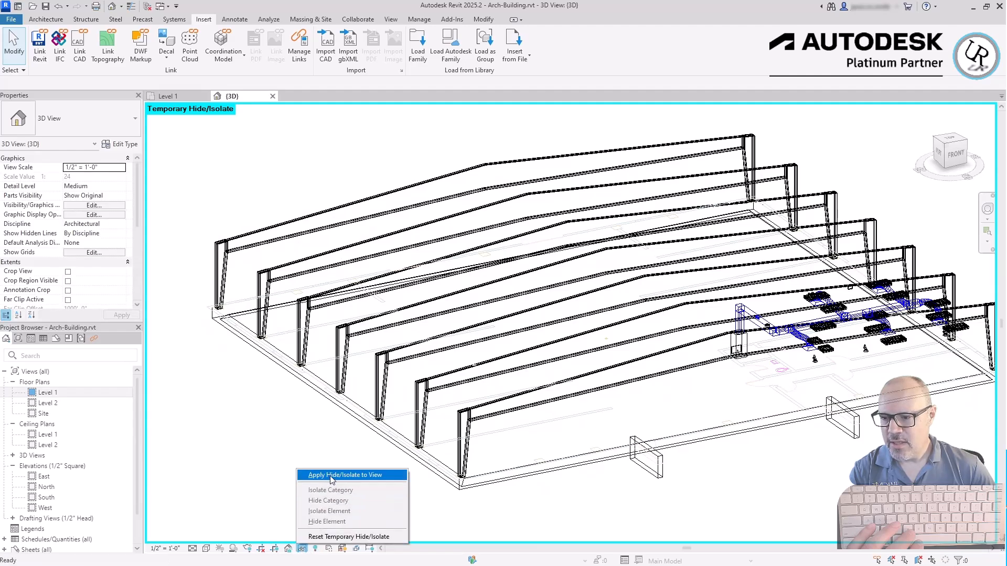
{"action": "left_click", "coordinate": [240, 506]}
{"action": "left_click", "coordinate": [207, 549]}
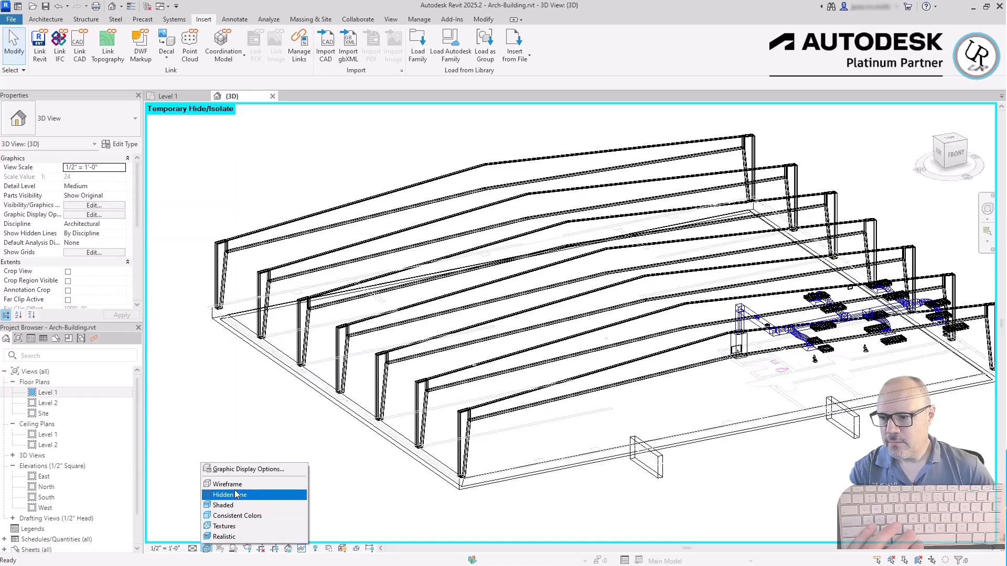
{"action": "left_click", "coordinate": [235, 495]}
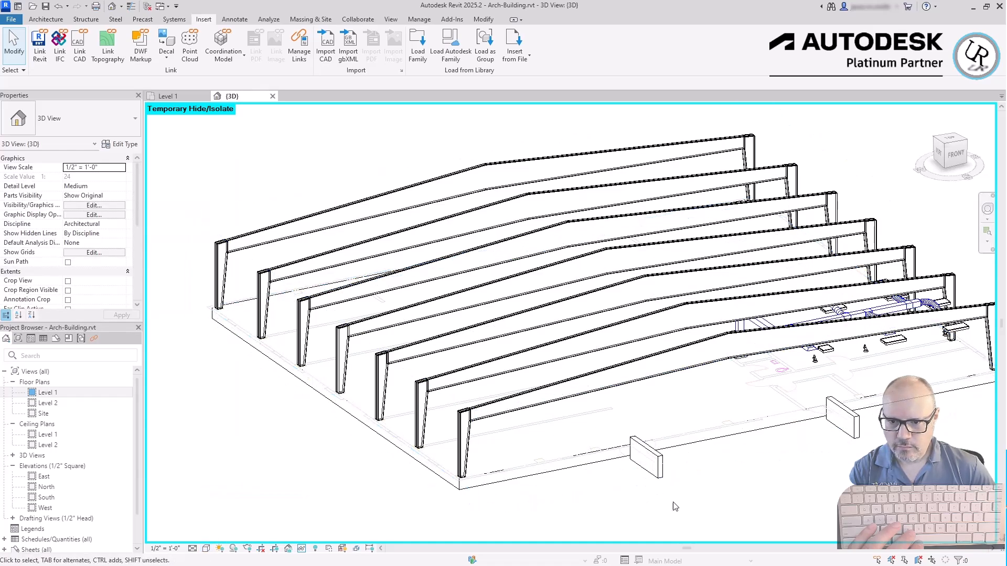
- Apply Halftone to the MEP-Building.rvt and Struct-Building.rvt links through the 3D view's Visibility/Graphic Overrides
{"action": "left_click", "coordinate": [463, 418]}
{"action": "left_click", "coordinate": [218, 433]}
{"action": "key", "text": "v"}
{"action": "key", "text": "g"}
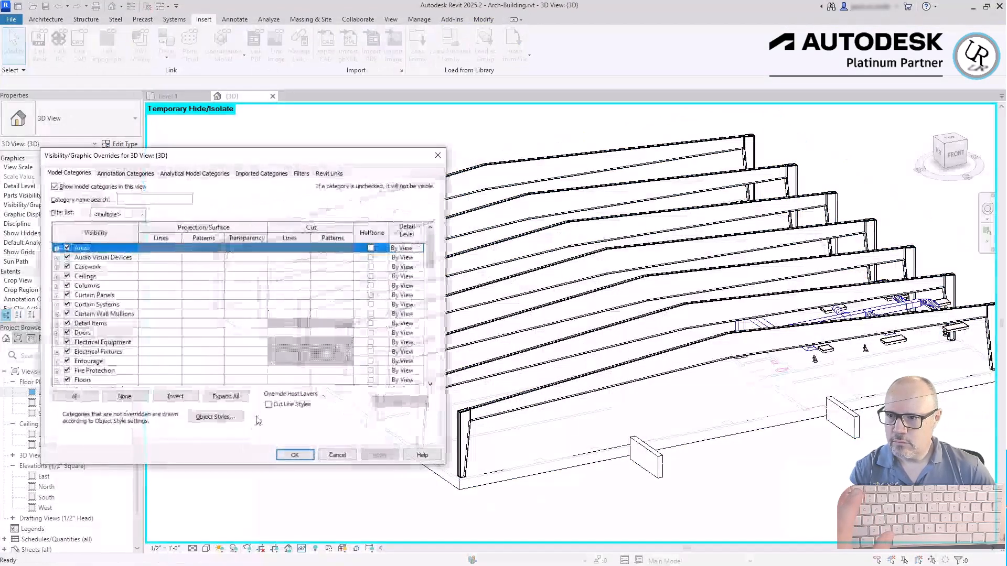
{"action": "left_click", "coordinate": [321, 173]}
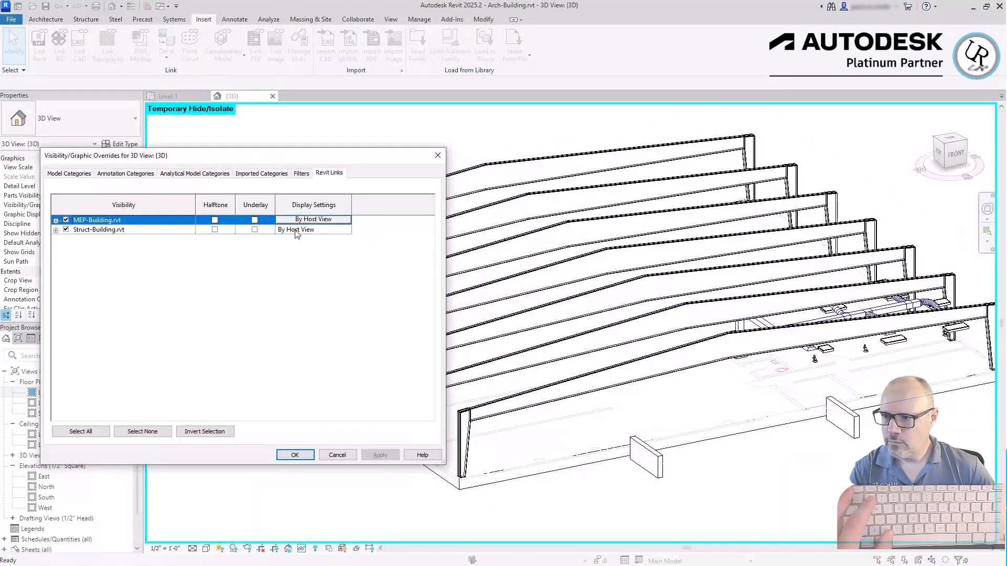
{"action": "left_click", "coordinate": [214, 230]}
{"action": "left_click", "coordinate": [388, 460]}
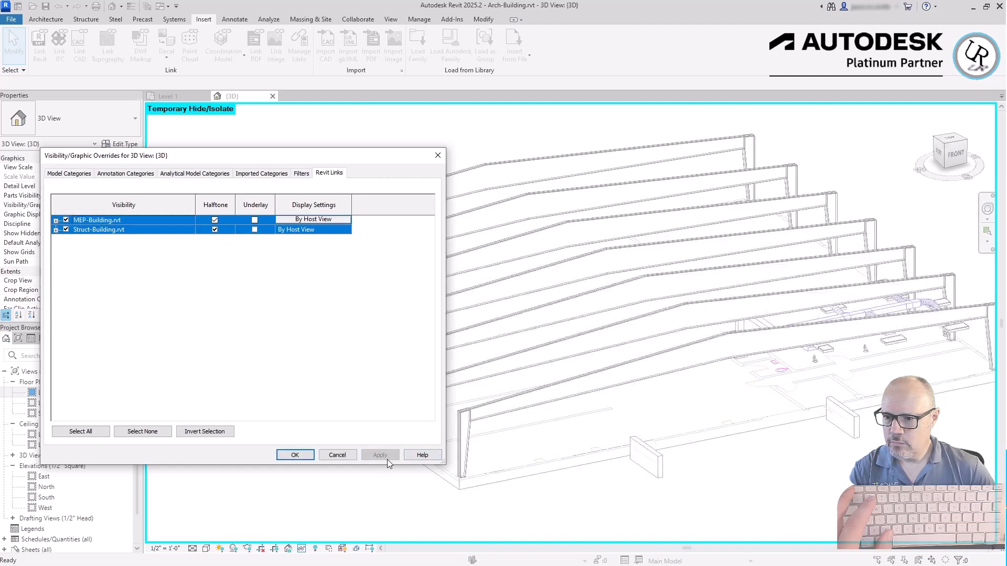
{"action": "left_click", "coordinate": [301, 457]}
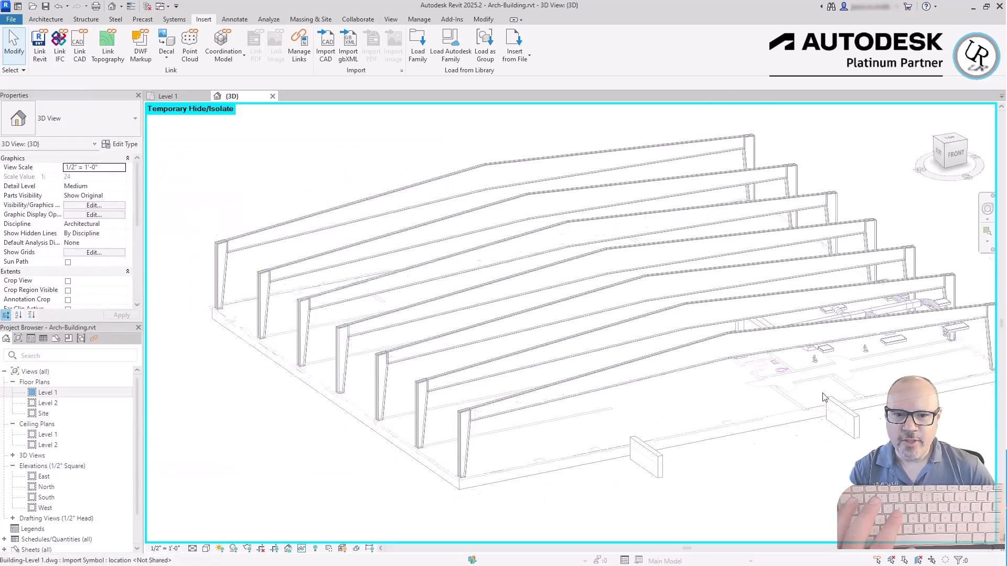
- Inspect the halftone links up close and reset the temporary hide/isolate to bring back the whole building
{"action": "scroll", "coordinate": [864, 285], "scroll_direction": "up", "scroll_amount": 5}
{"action": "scroll", "coordinate": [863, 284], "scroll_direction": "up", "scroll_amount": 5}
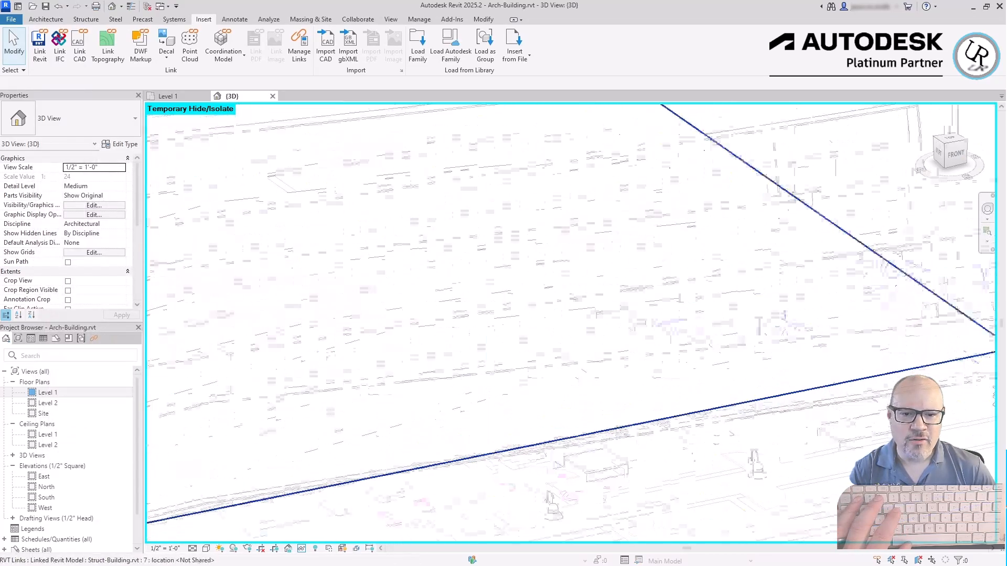
{"action": "scroll", "coordinate": [839, 376], "scroll_direction": "down", "scroll_amount": 10}
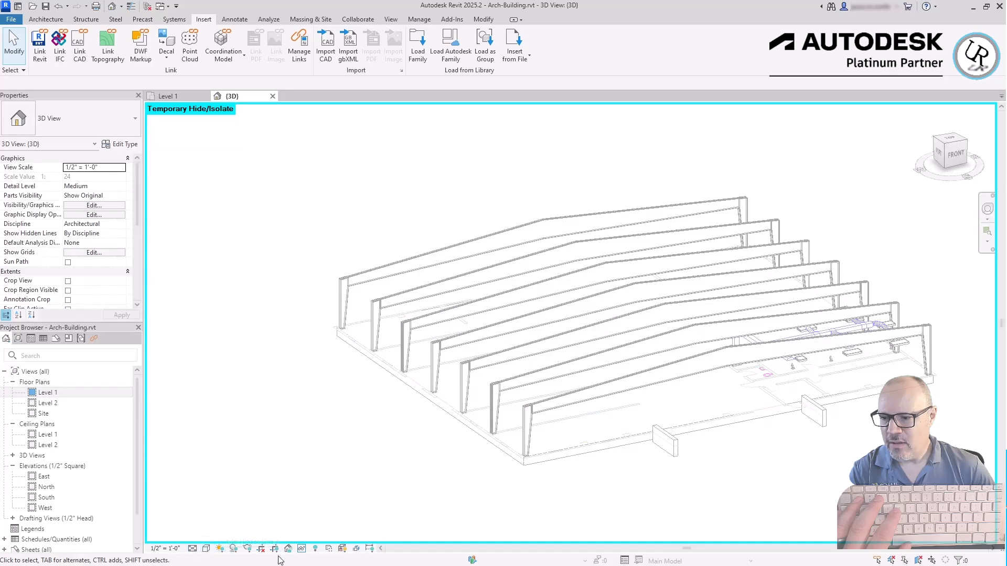
{"action": "left_click", "coordinate": [309, 550]}
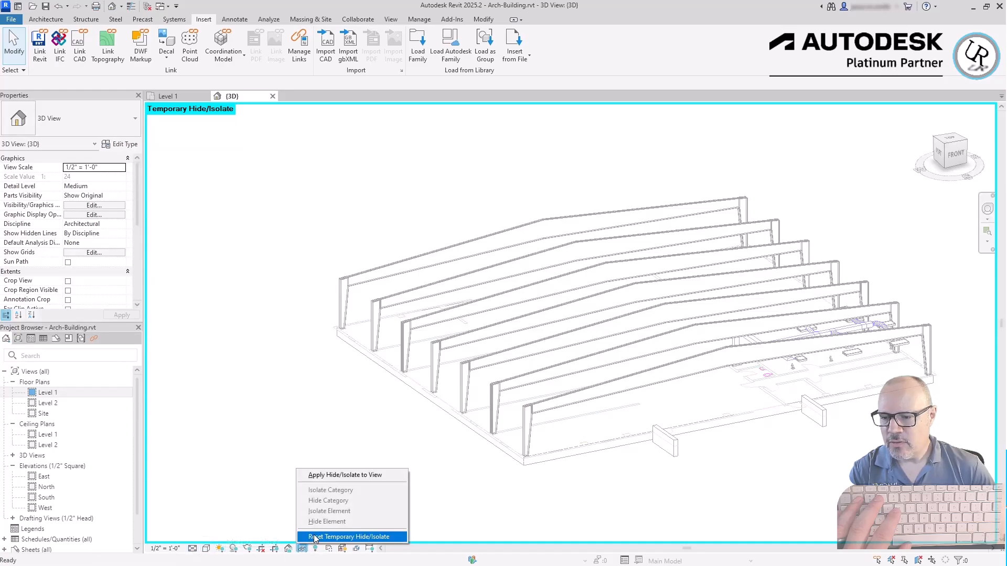
{"action": "left_click", "coordinate": [316, 538]}
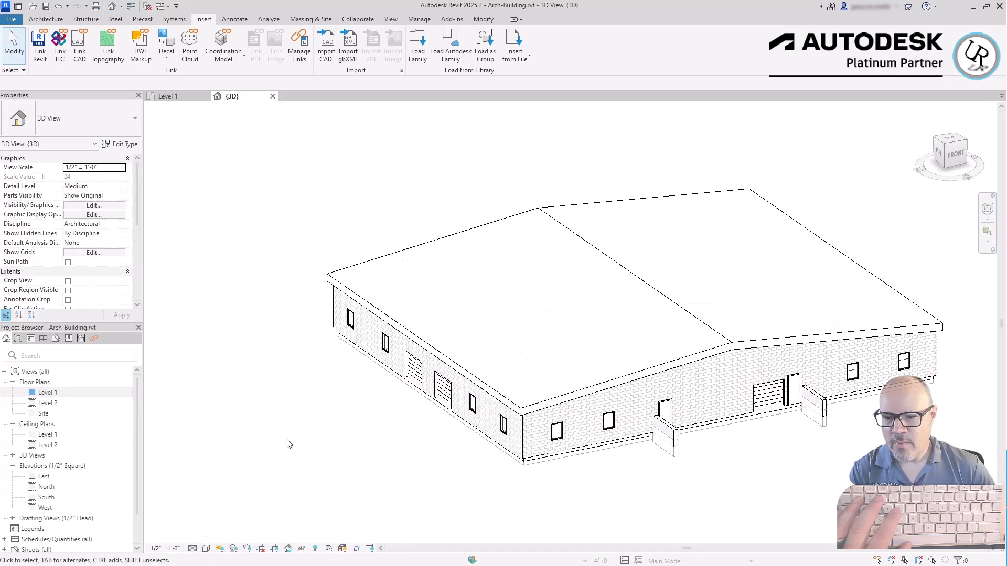
- Temporarily hide the building's roof element in the 3D view to expose the linked structure inside
{"action": "left_click", "coordinate": [588, 391]}
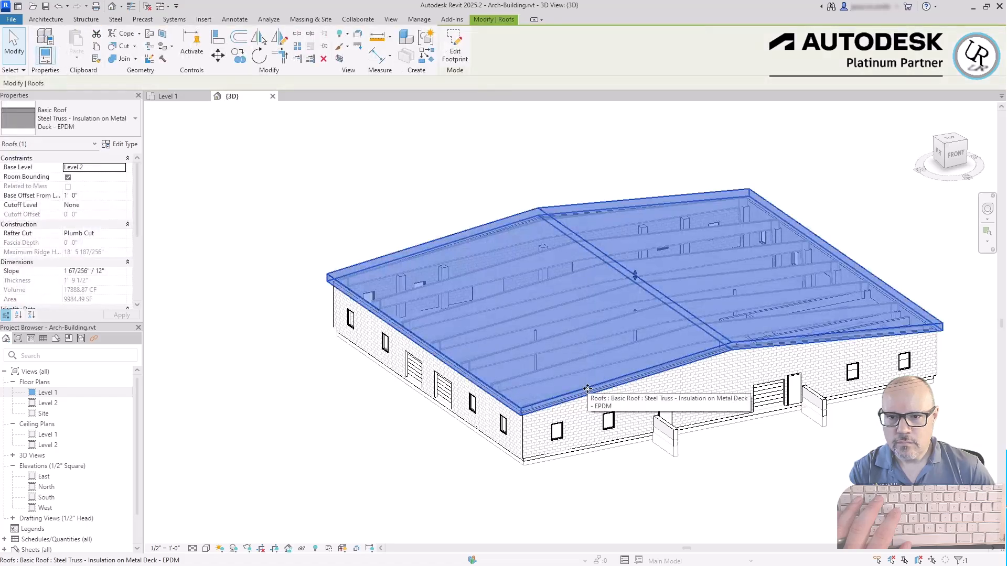
{"action": "left_click", "coordinate": [301, 549]}
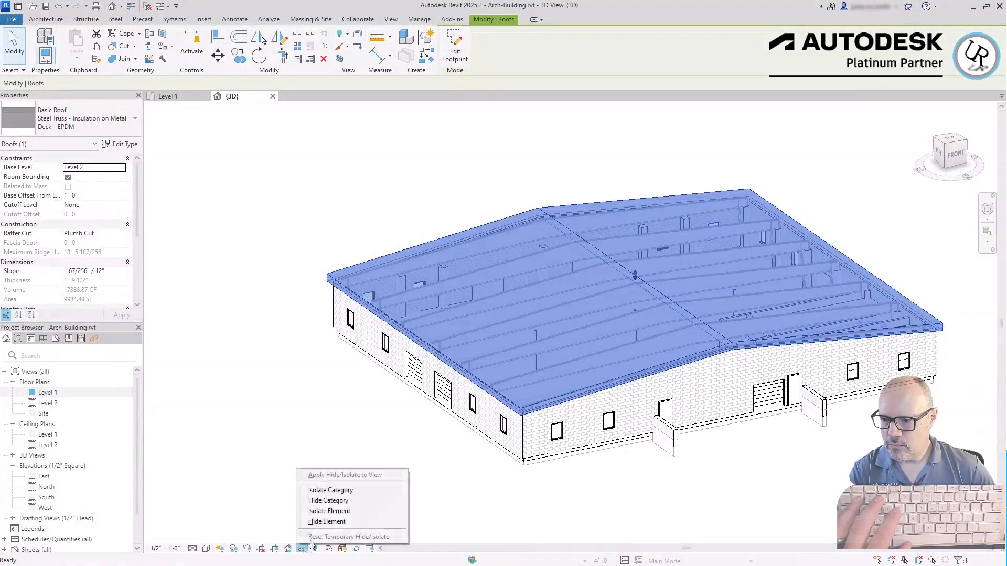
{"action": "left_click", "coordinate": [330, 521]}
{"action": "scroll", "coordinate": [669, 519], "scroll_direction": "up", "scroll_amount": 5}
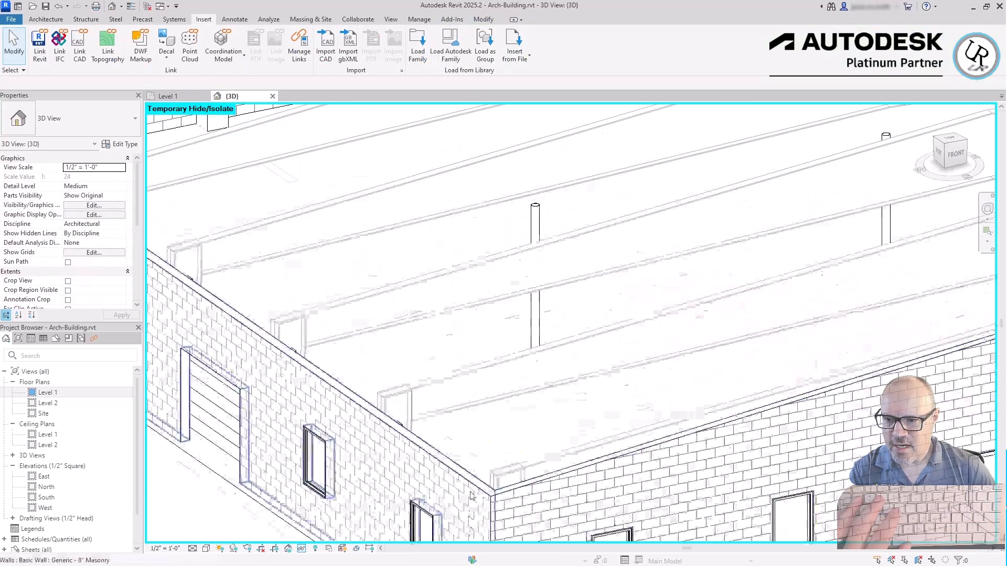
{"action": "scroll", "coordinate": [473, 480], "scroll_direction": "up", "scroll_amount": 5}
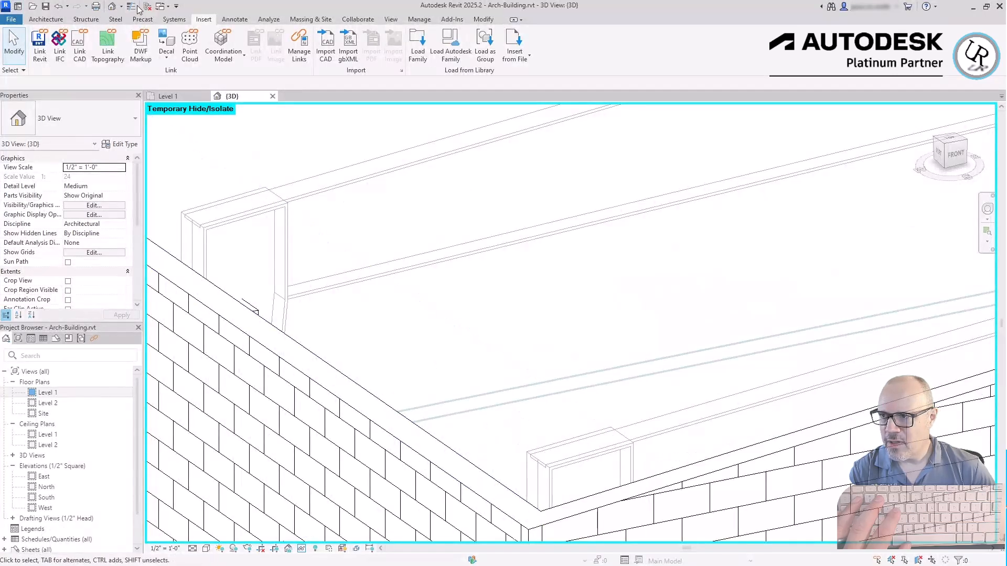
{"action": "scroll", "coordinate": [777, 277], "scroll_direction": "down", "scroll_amount": 5}
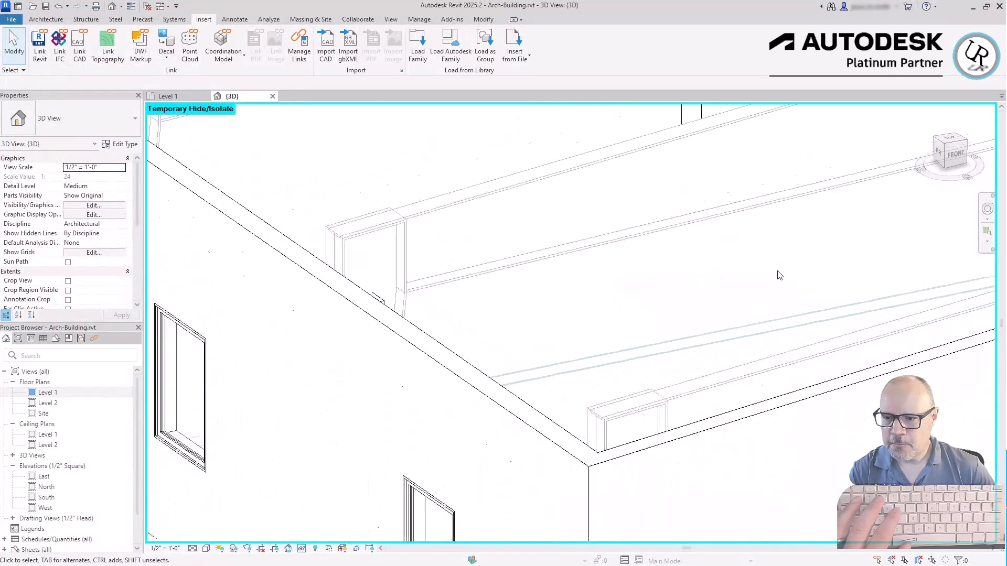
- Change the 3D view's visual style to Shaded
{"action": "left_click", "coordinate": [206, 549]}
{"action": "left_click", "coordinate": [226, 505]}
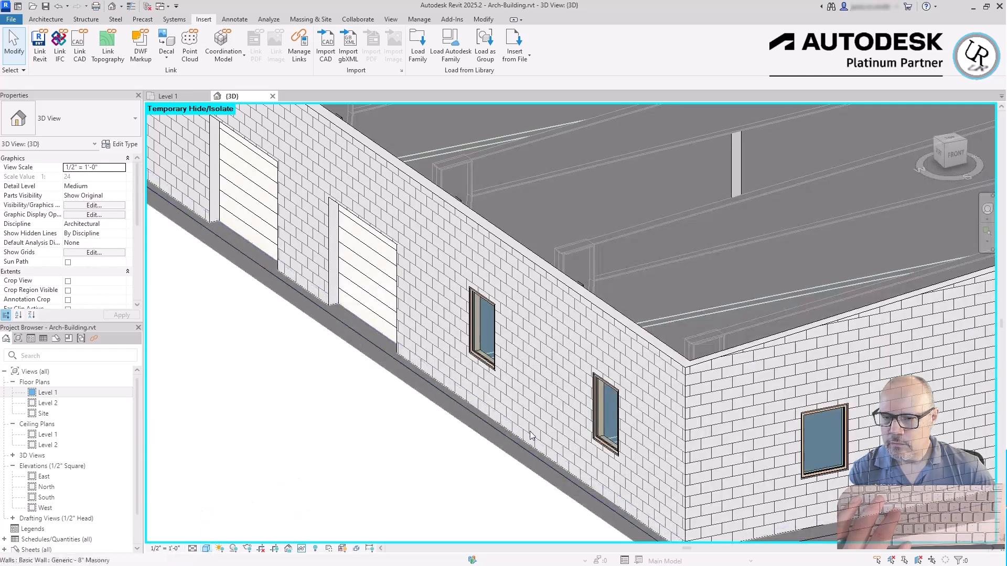
{"action": "scroll", "coordinate": [360, 498], "scroll_direction": "down", "scroll_amount": 3}
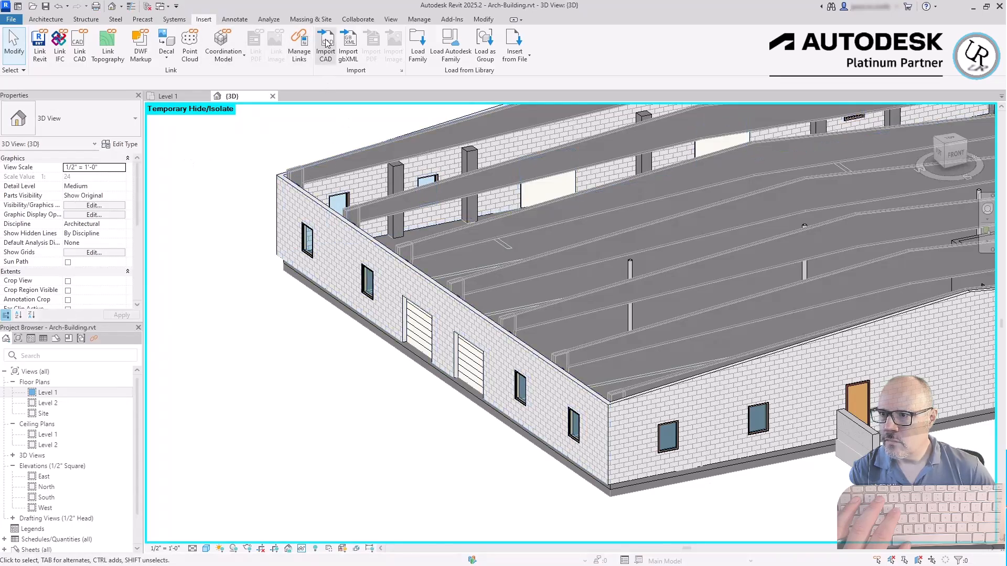
- Start adding a point cloud link through Manage Links and list files of type Point Clouds (*.rcs)
{"action": "left_click", "coordinate": [298, 53]}
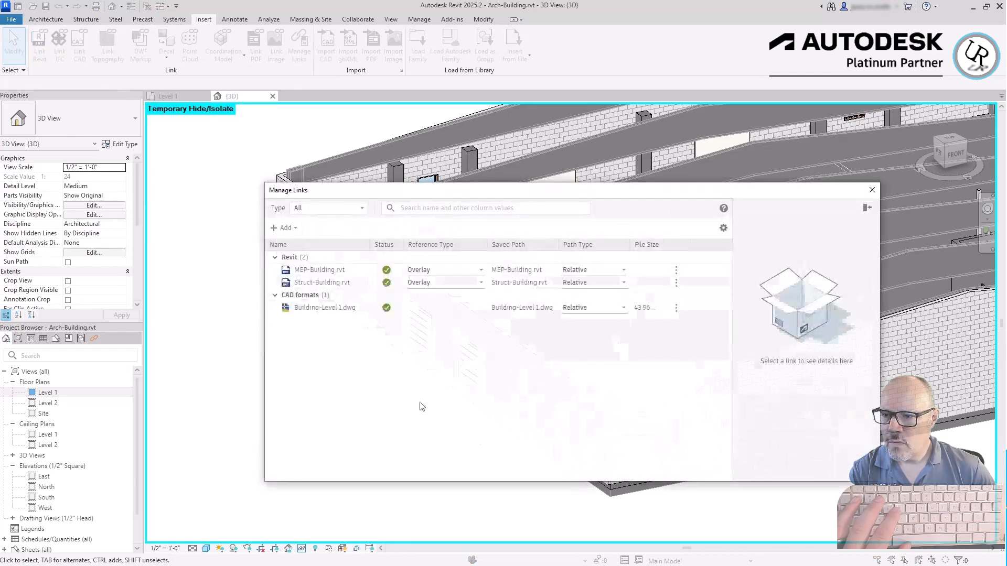
{"action": "left_click", "coordinate": [299, 228]}
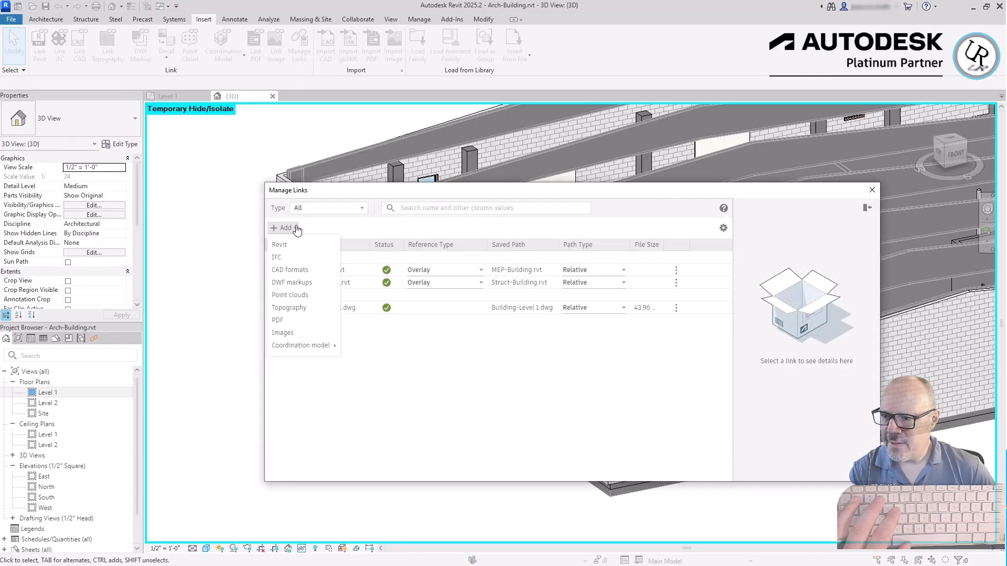
{"action": "left_click", "coordinate": [305, 296]}
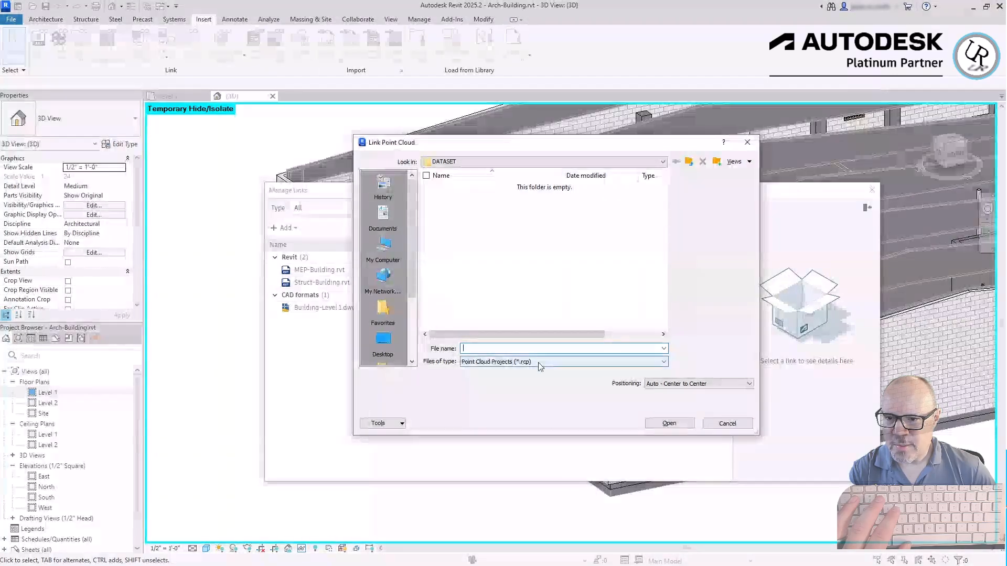
{"action": "left_click", "coordinate": [550, 362]}
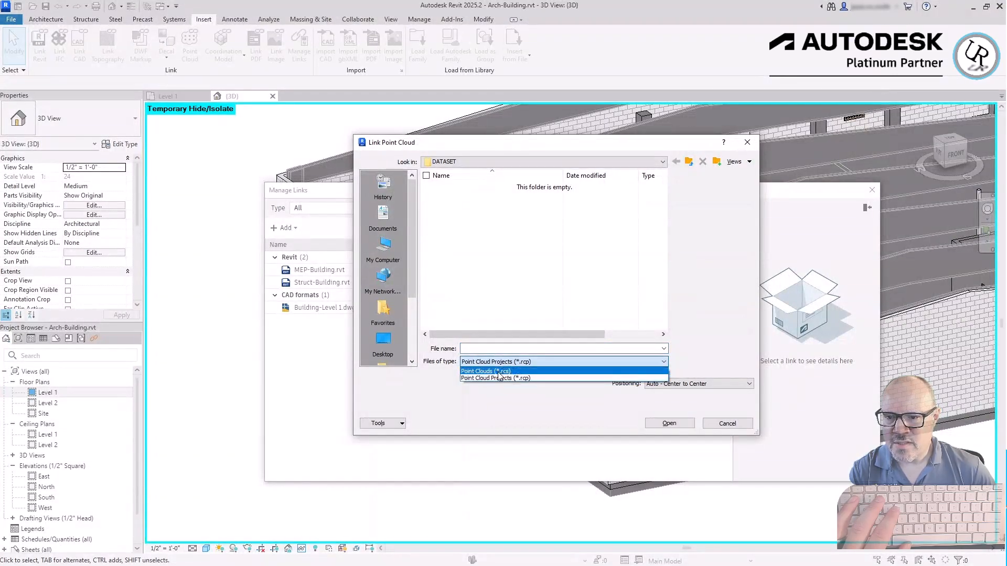
{"action": "left_click", "coordinate": [533, 377]}
{"action": "left_click", "coordinate": [539, 362]}
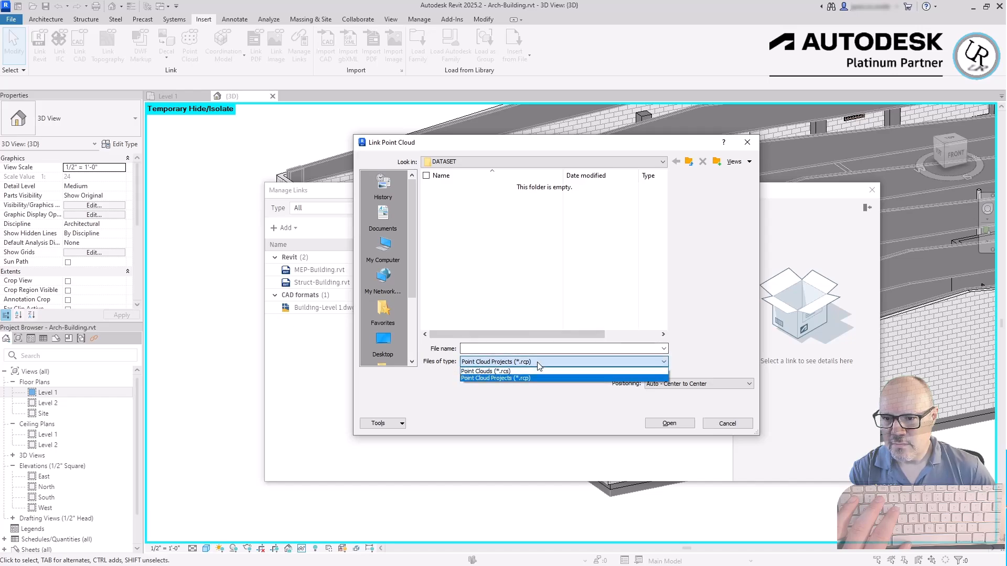
{"action": "left_click", "coordinate": [516, 371]}
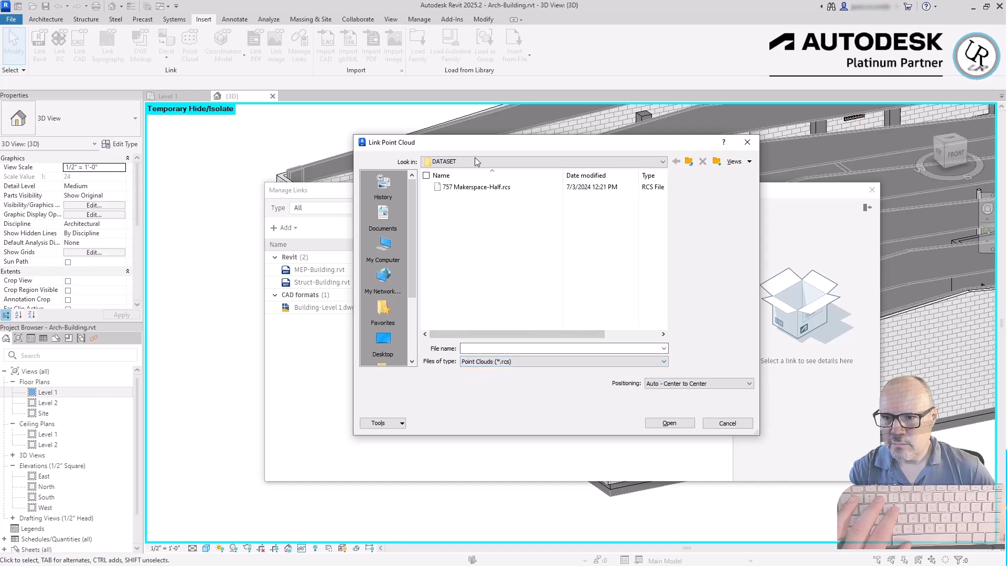
- Link 757 Makerspace-Half.rcs with Auto - Origin to Internal Origin positioning and close Manage Links
{"action": "left_click", "coordinate": [465, 188]}
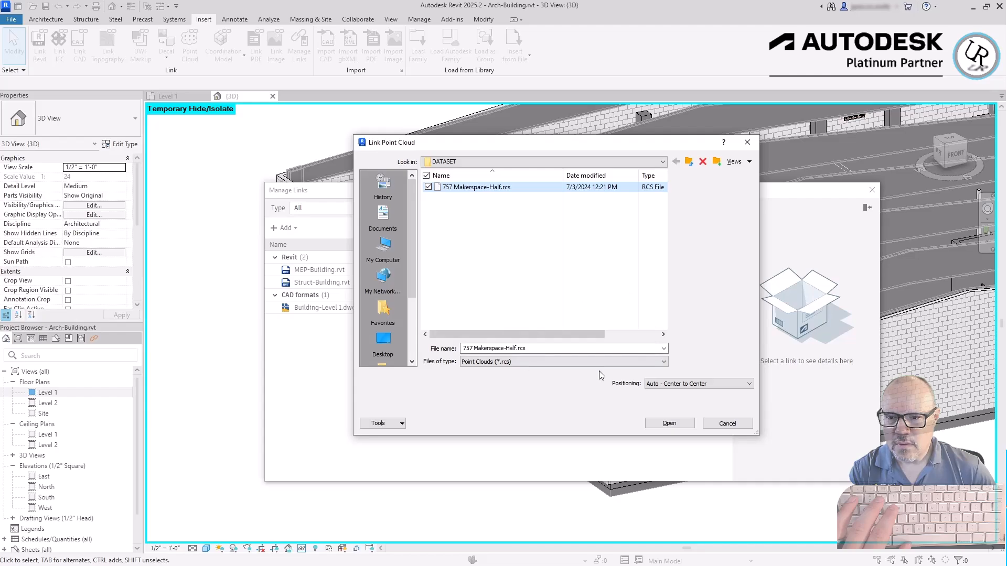
{"action": "left_click", "coordinate": [677, 385]}
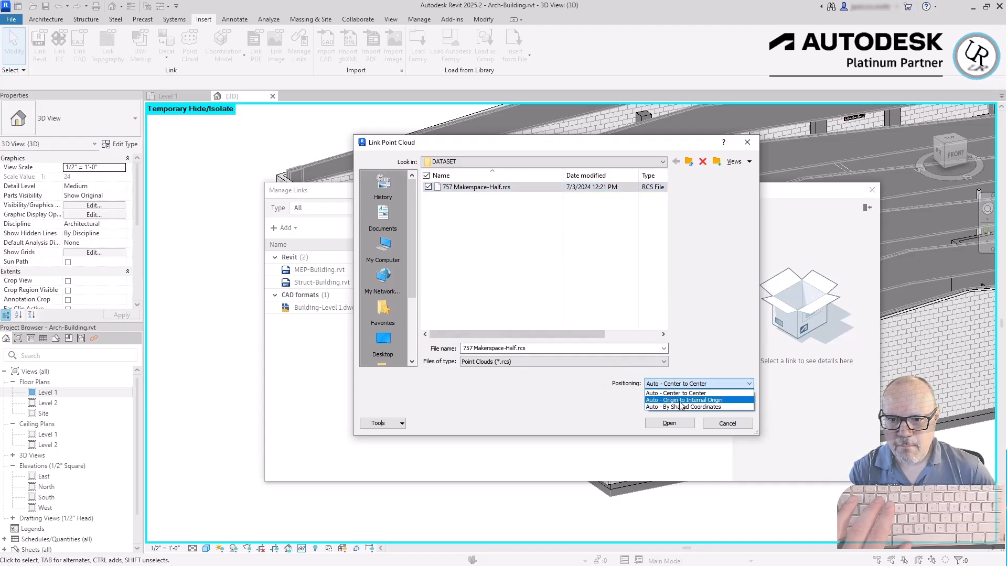
{"action": "left_click", "coordinate": [680, 401]}
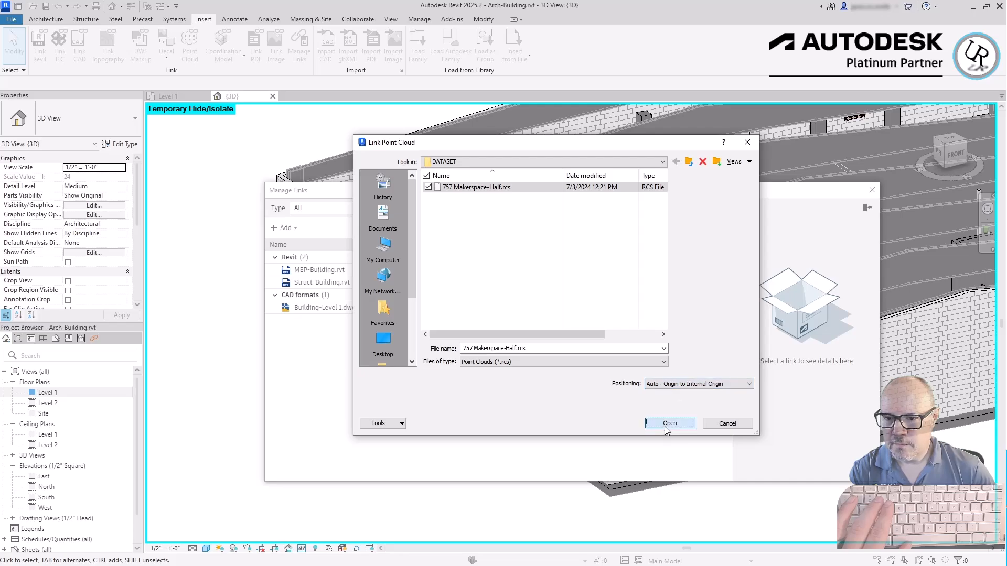
{"action": "left_click", "coordinate": [665, 425]}
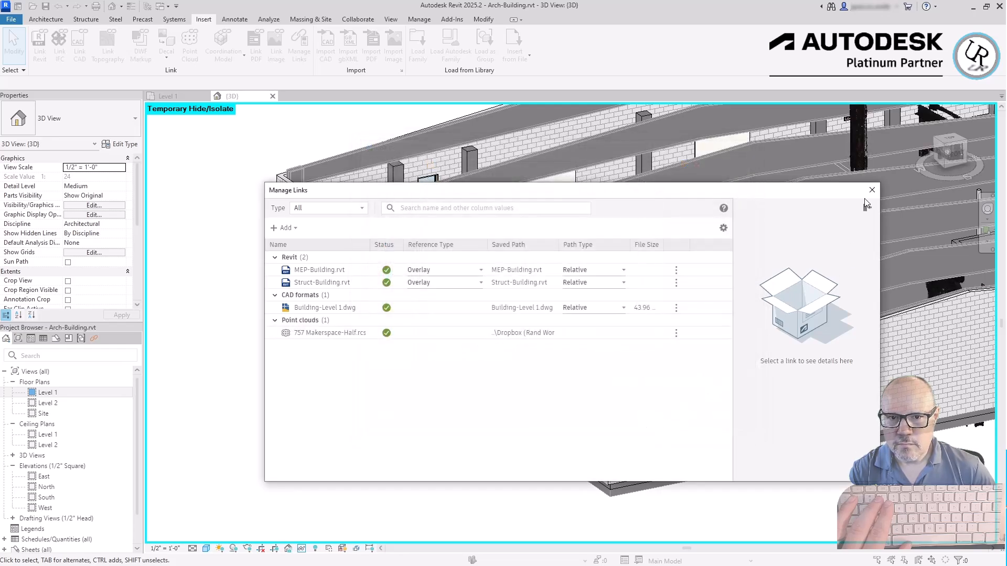
{"action": "left_click", "coordinate": [871, 190]}
- Move the linked point cloud away from the building so it stands beside it in the 3D view
{"action": "scroll", "coordinate": [780, 450], "scroll_direction": "down", "scroll_amount": 4}
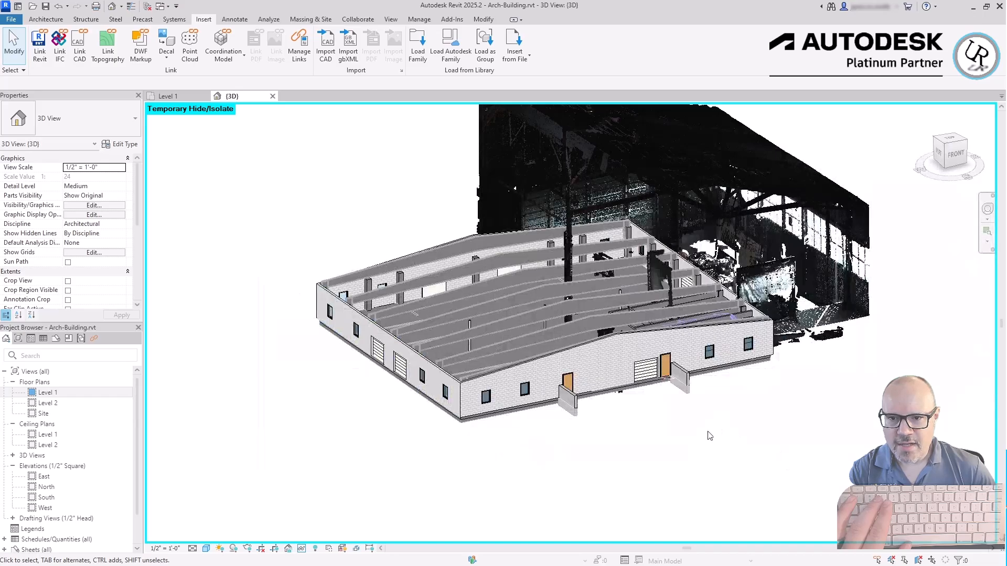
{"action": "scroll", "coordinate": [734, 372], "scroll_direction": "down", "scroll_amount": 2}
{"action": "left_click", "coordinate": [725, 365]}
{"action": "left_click_drag", "start_coordinate": [634, 339], "coordinate": [775, 334]}
{"action": "left_click", "coordinate": [858, 438]}
- Examine the point cloud's scanned interior in 3D from several angles and distances
{"action": "scroll", "coordinate": [896, 407], "scroll_direction": "up", "scroll_amount": 4}
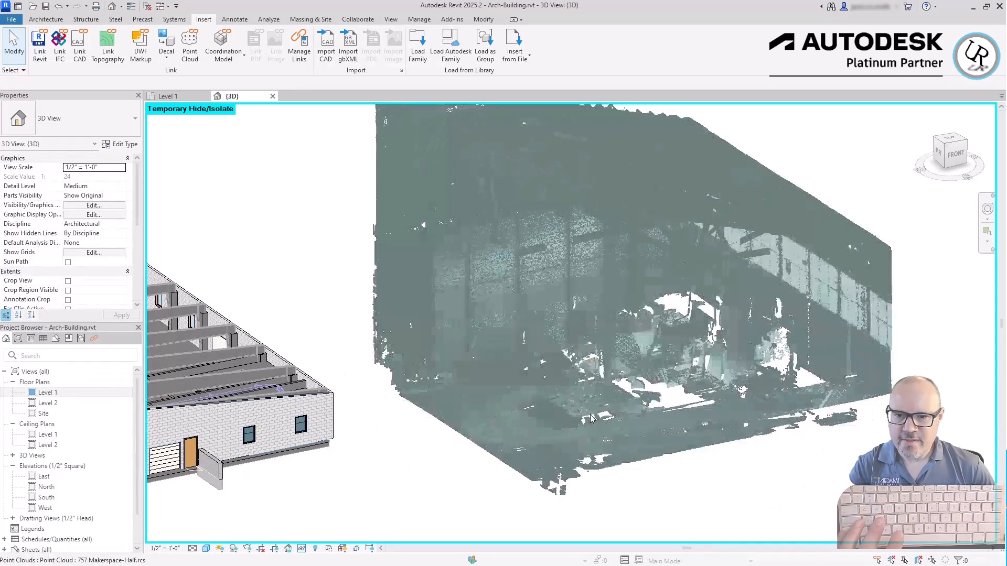
{"action": "scroll", "coordinate": [776, 421], "scroll_direction": "up", "scroll_amount": 5}
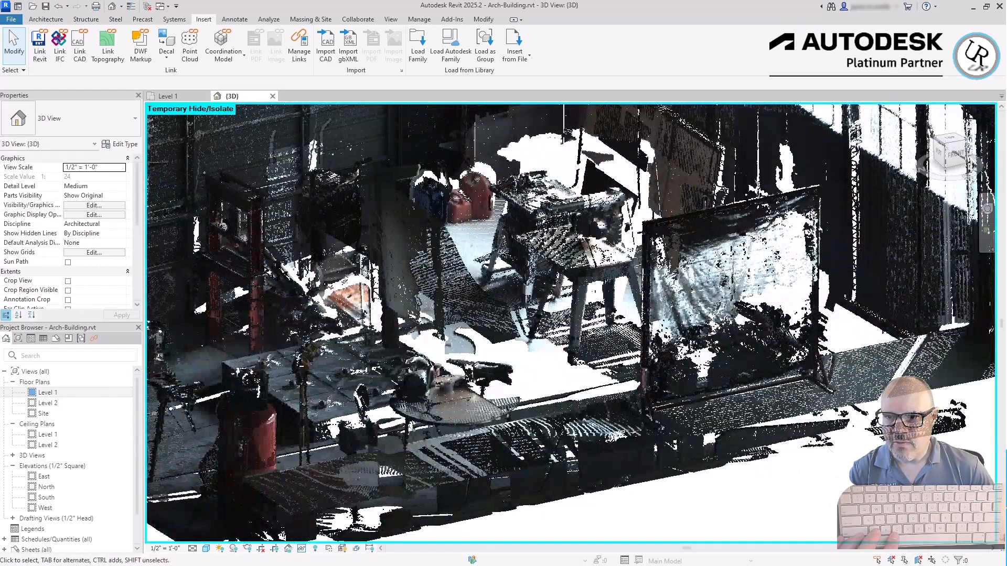
{"action": "scroll", "coordinate": [830, 453], "scroll_direction": "down", "scroll_amount": 5}
{"action": "middle_click_drag", "start_coordinate": [829, 452], "coordinate": [690, 395], "text": "shift"}
{"action": "scroll", "coordinate": [691, 443], "scroll_direction": "down", "scroll_amount": 4}
{"action": "scroll", "coordinate": [615, 253], "scroll_direction": "up", "scroll_amount": 1}
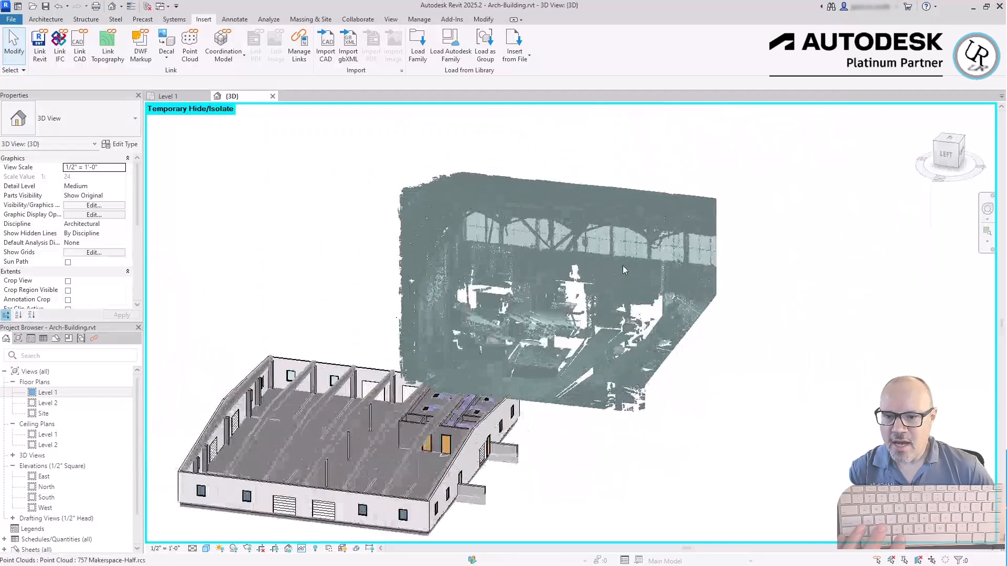
{"action": "scroll", "coordinate": [615, 256], "scroll_direction": "up", "scroll_amount": 2}
{"action": "scroll", "coordinate": [808, 451], "scroll_direction": "up", "scroll_amount": 2}
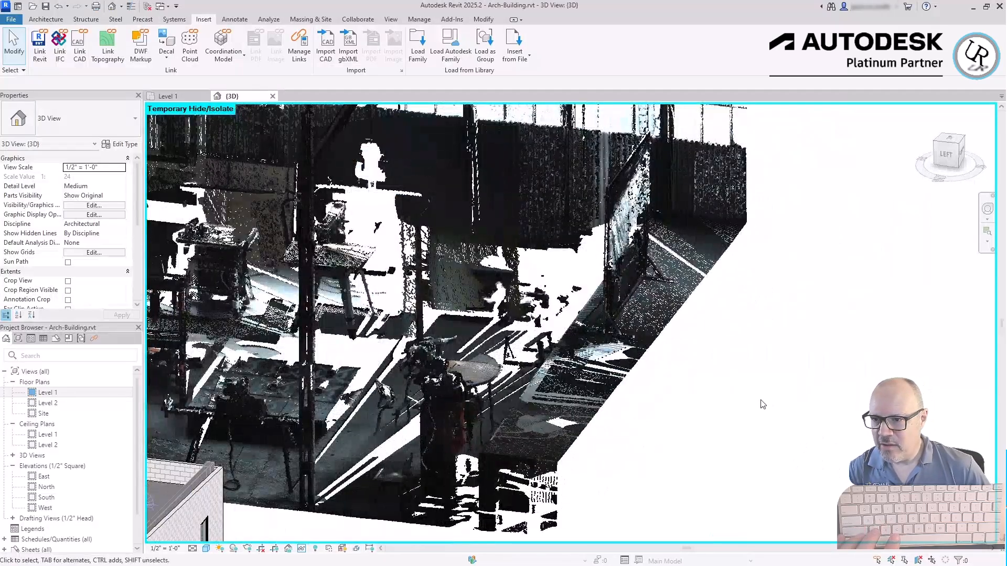
{"action": "scroll", "coordinate": [703, 393], "scroll_direction": "down", "scroll_amount": 2}
{"action": "scroll", "coordinate": [385, 275], "scroll_direction": "up", "scroll_amount": 3}
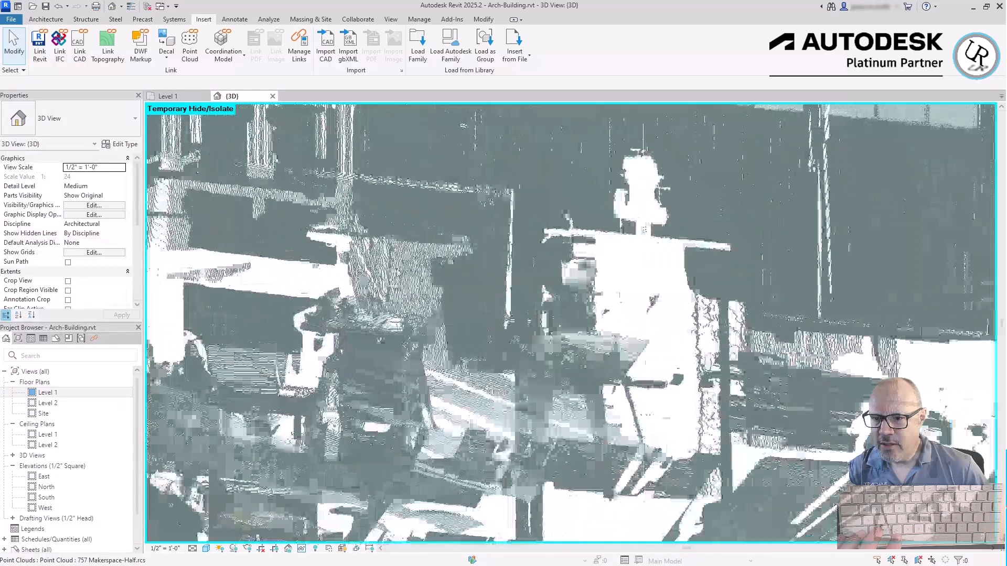
{"action": "scroll", "coordinate": [575, 414], "scroll_direction": "up", "scroll_amount": 3}
{"action": "scroll", "coordinate": [764, 420], "scroll_direction": "down", "scroll_amount": 3}
{"action": "scroll", "coordinate": [750, 416], "scroll_direction": "down", "scroll_amount": 1}
{"action": "scroll", "coordinate": [455, 471], "scroll_direction": "down", "scroll_amount": 5}
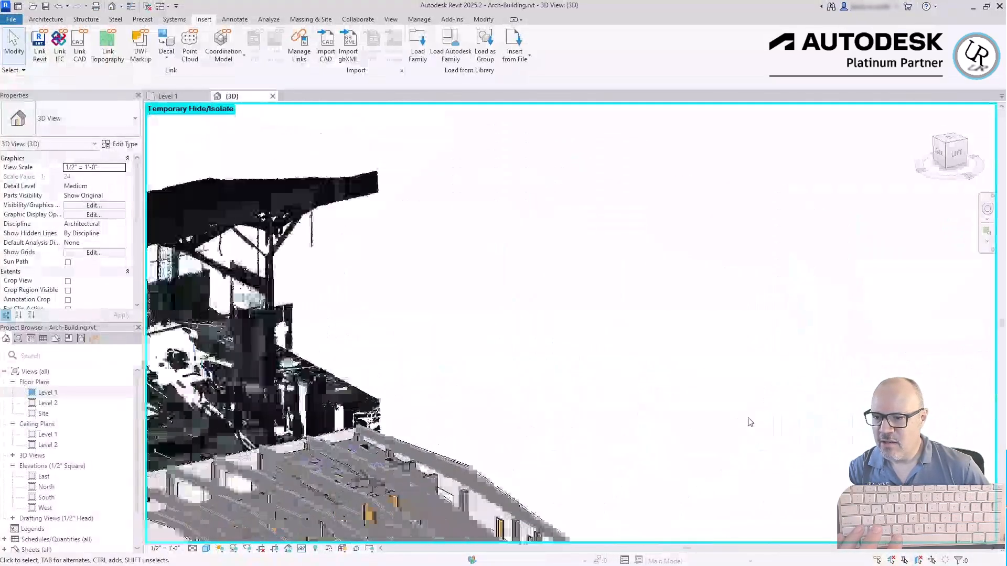
- Examine the point cloud's exterior beside the building in 3D and select it briefly to view its properties
{"action": "middle_click_drag", "start_coordinate": [388, 451], "coordinate": [292, 528], "text": "shift"}
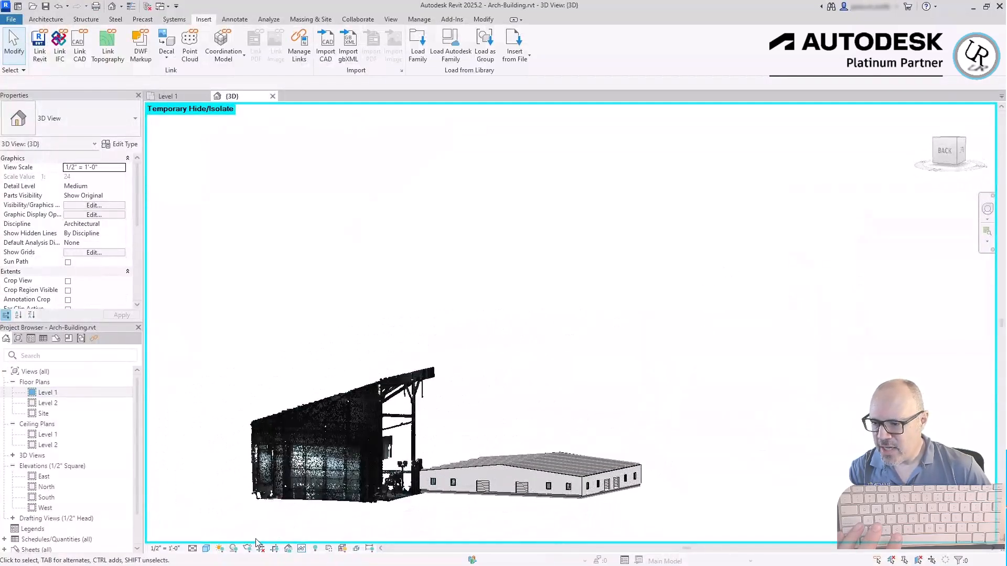
{"action": "scroll", "coordinate": [255, 539], "scroll_direction": "up", "scroll_amount": 2}
{"action": "scroll", "coordinate": [647, 490], "scroll_direction": "up", "scroll_amount": 3}
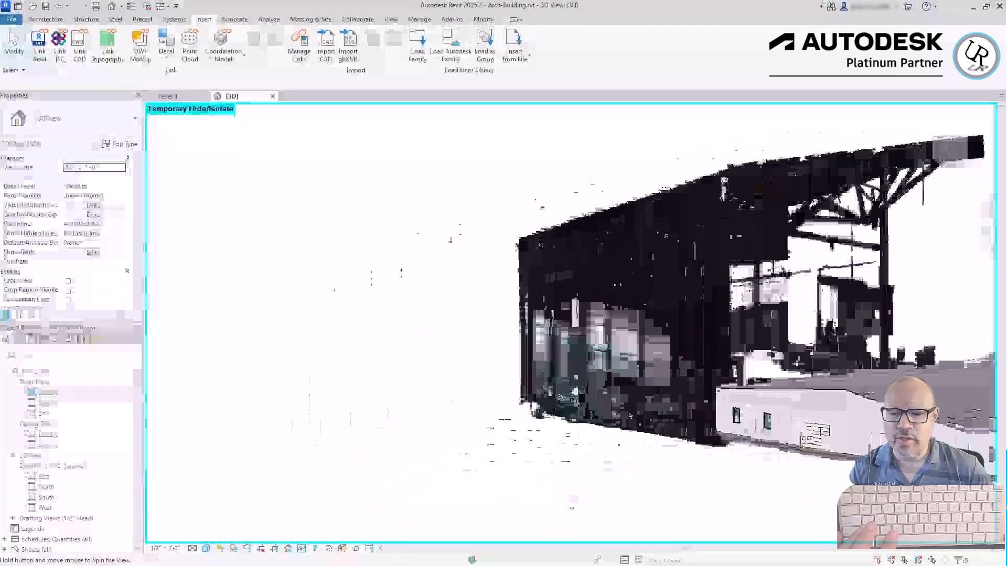
{"action": "middle_click_drag", "start_coordinate": [551, 494], "coordinate": [734, 498], "text": "shift"}
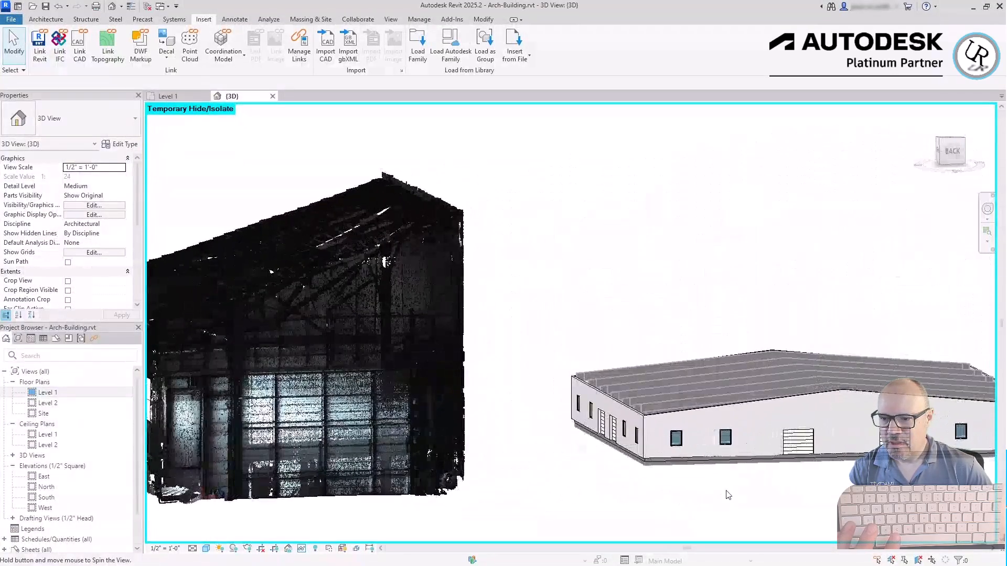
{"action": "left_click", "coordinate": [233, 456]}
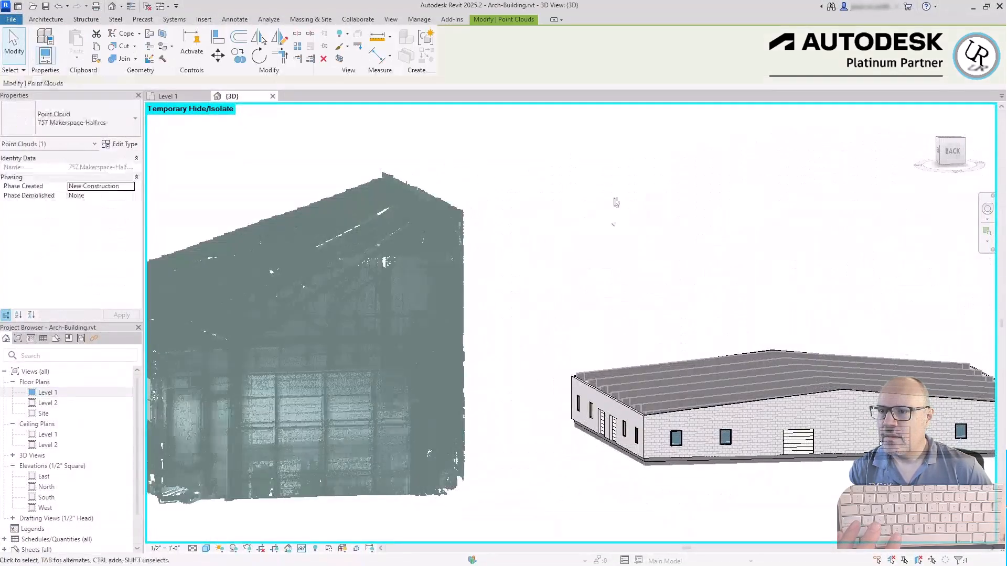
{"action": "left_click", "coordinate": [262, 163]}
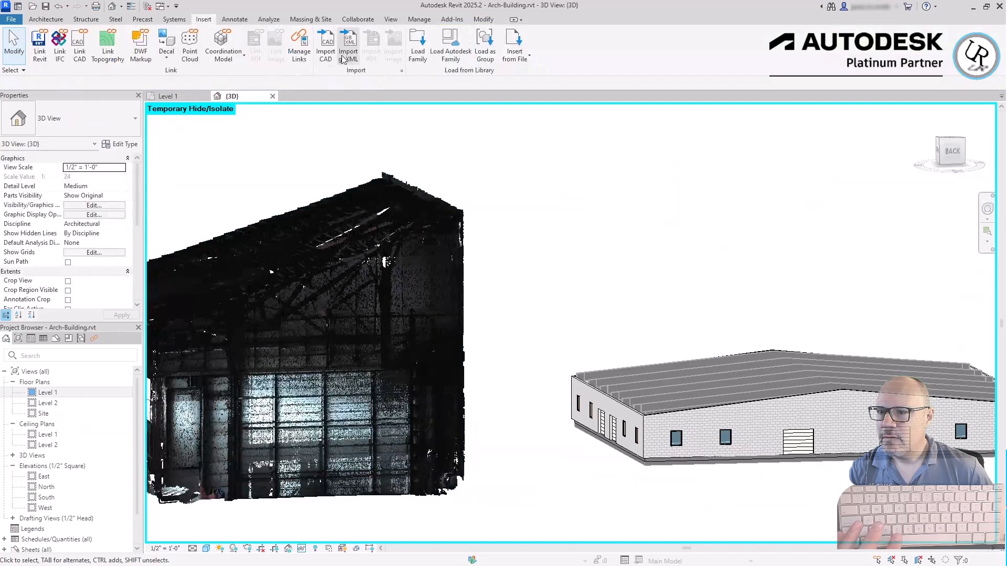
- Link the local coordination model School-Architectural.nwc with Auto - Origin to Internal Origin positioning and close Manage Links
{"action": "left_click", "coordinate": [299, 47]}
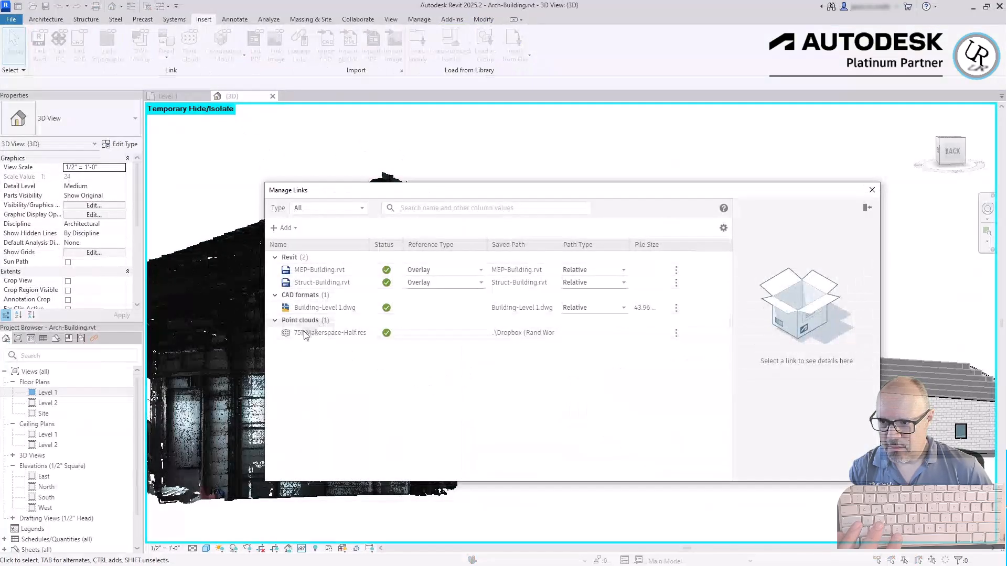
{"action": "left_click", "coordinate": [296, 233]}
{"action": "mouse_move", "coordinate": [292, 350]}
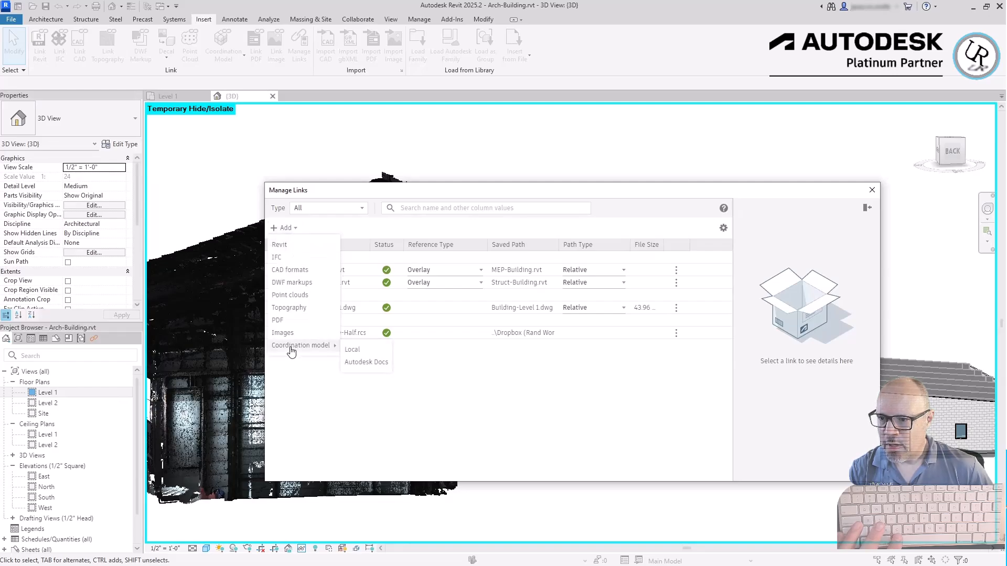
{"action": "left_click", "coordinate": [352, 350]}
{"action": "left_click", "coordinate": [433, 240]}
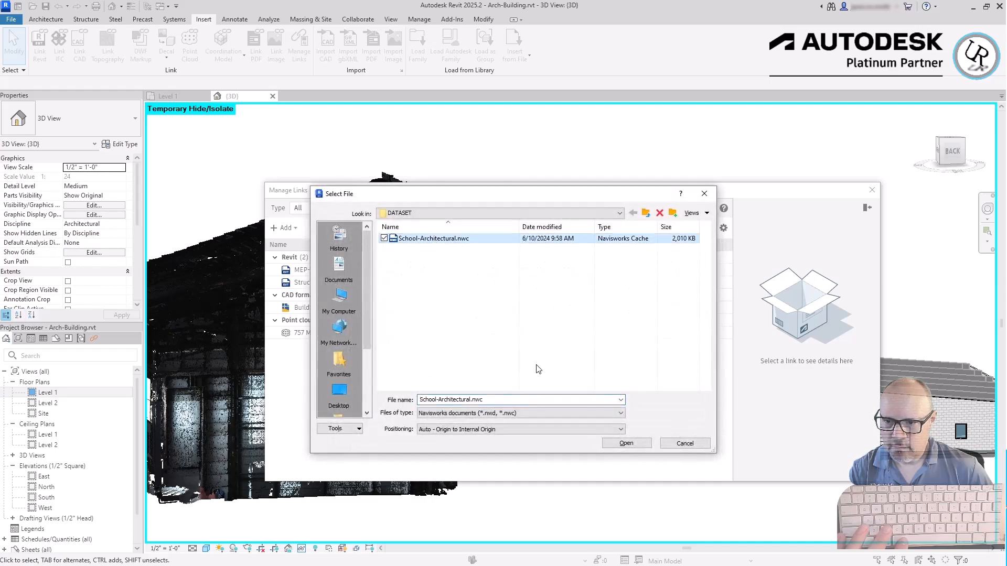
{"action": "left_click", "coordinate": [493, 430]}
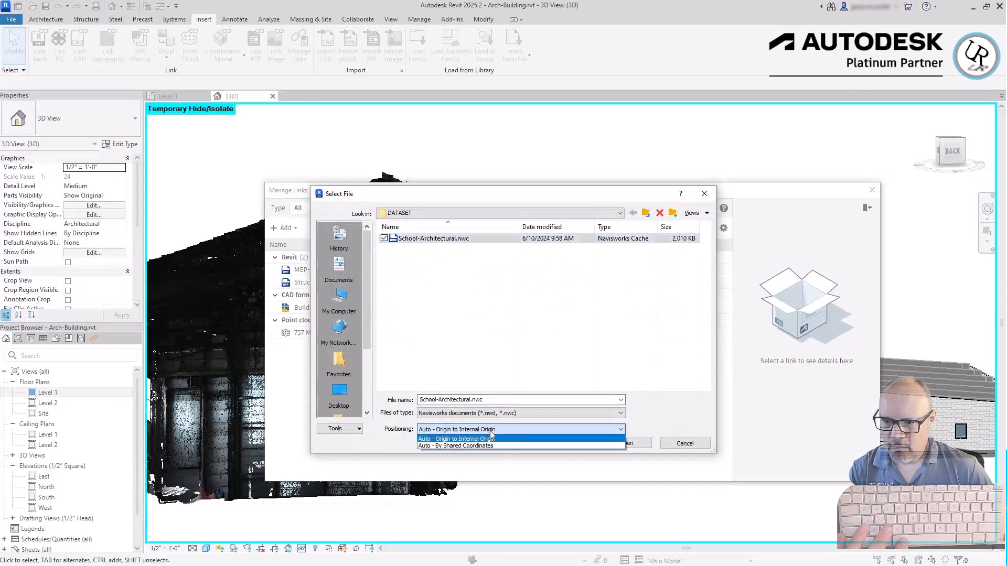
{"action": "left_click", "coordinate": [458, 440]}
{"action": "left_click", "coordinate": [640, 444]}
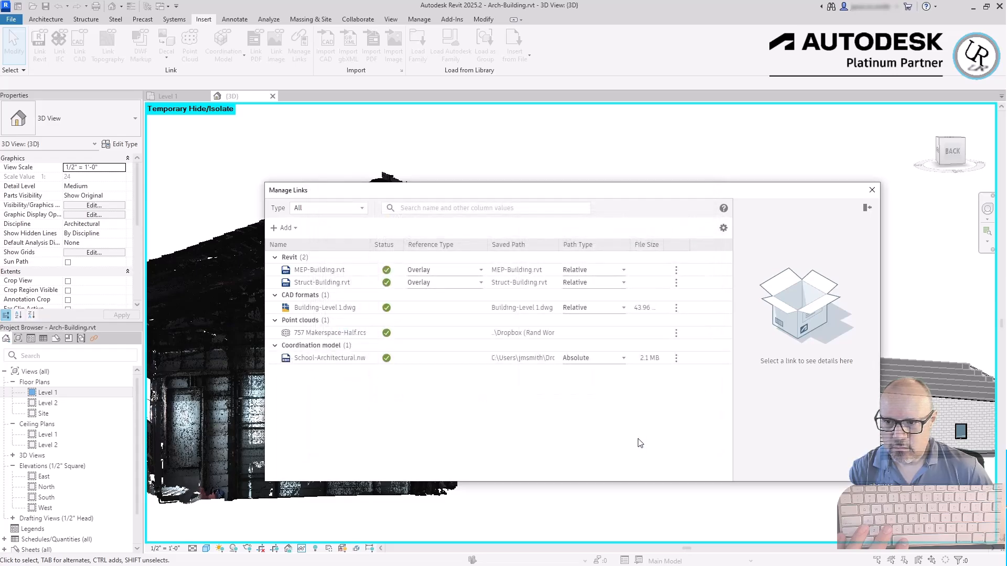
{"action": "left_click", "coordinate": [872, 189]}
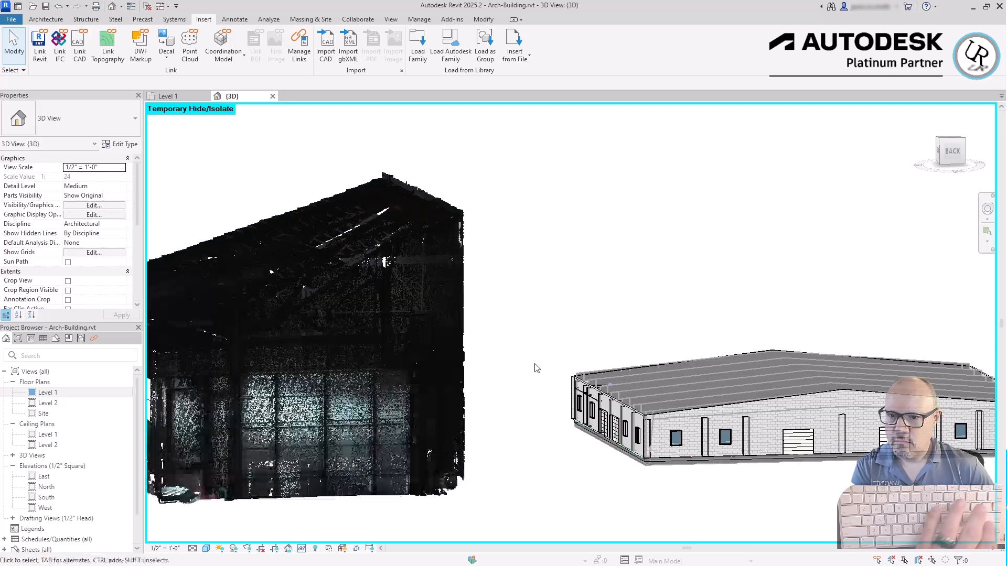
- Temporarily hide the building and point cloud elements in the 3D view and fit the coordination model to the view
{"action": "scroll", "coordinate": [571, 321], "scroll_direction": "down", "scroll_amount": 4}
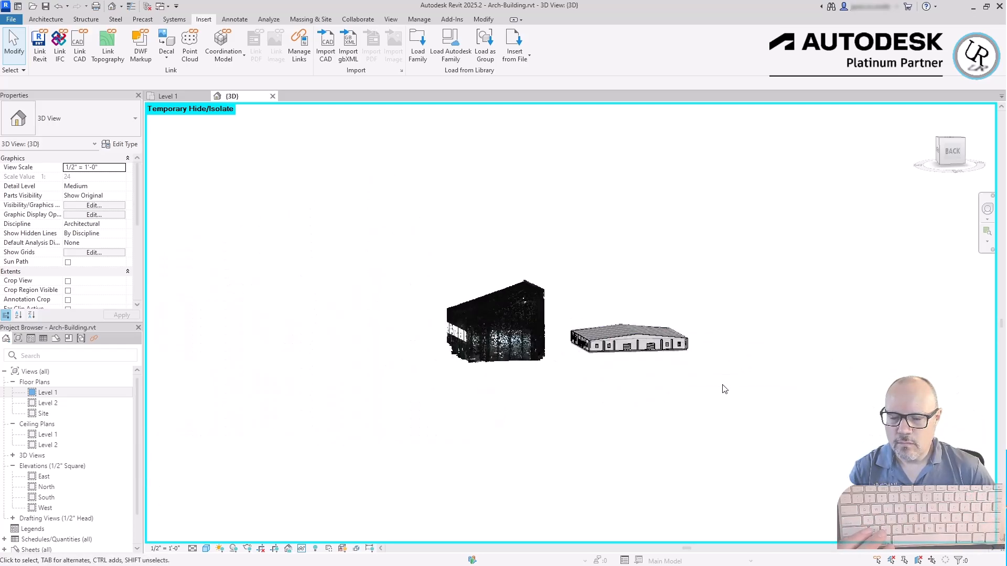
{"action": "left_click_drag", "start_coordinate": [704, 387], "coordinate": [435, 264]}
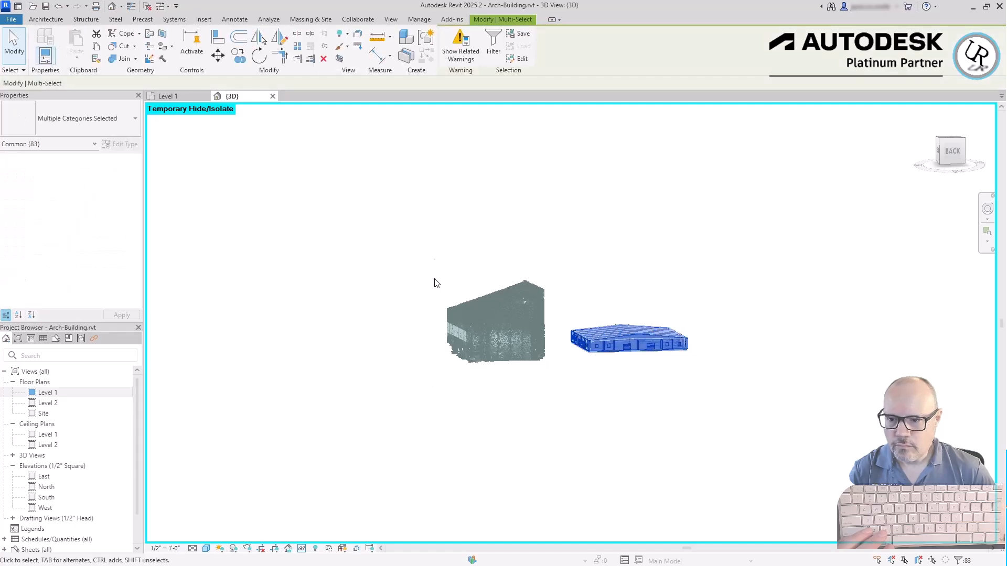
{"action": "left_click", "coordinate": [302, 548]}
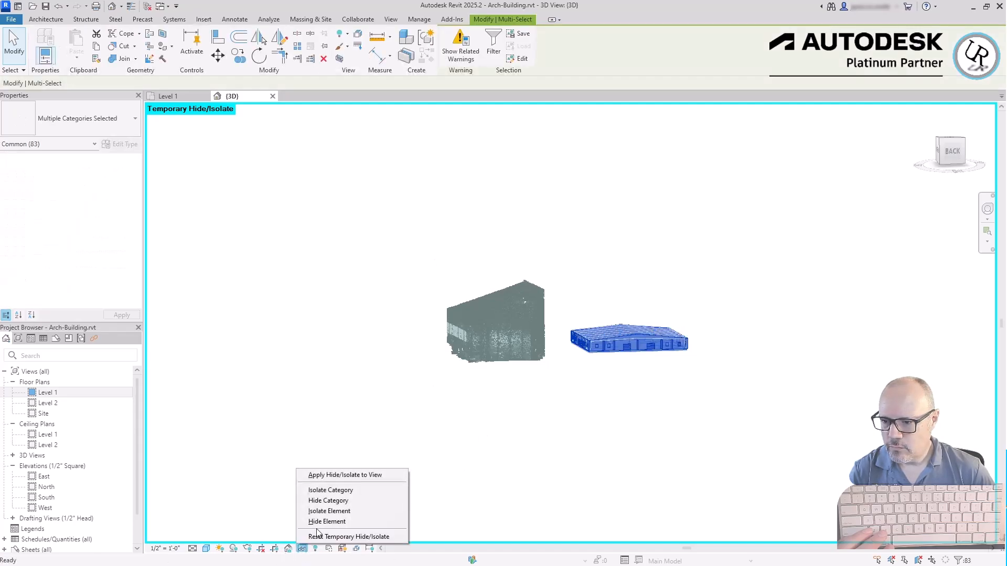
{"action": "left_click", "coordinate": [321, 522]}
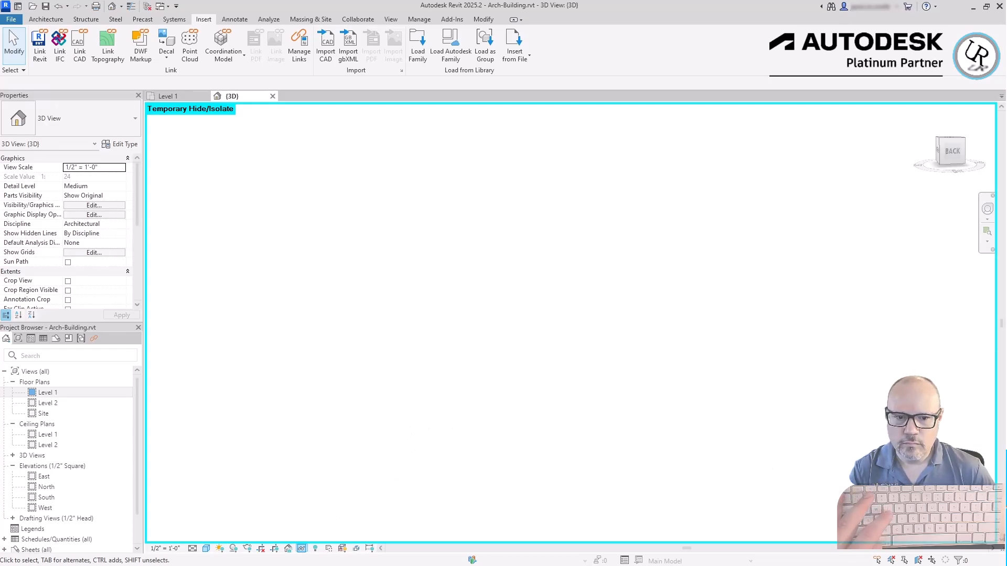
{"action": "left_click_drag", "start_coordinate": [987, 540], "coordinate": [282, 227]}
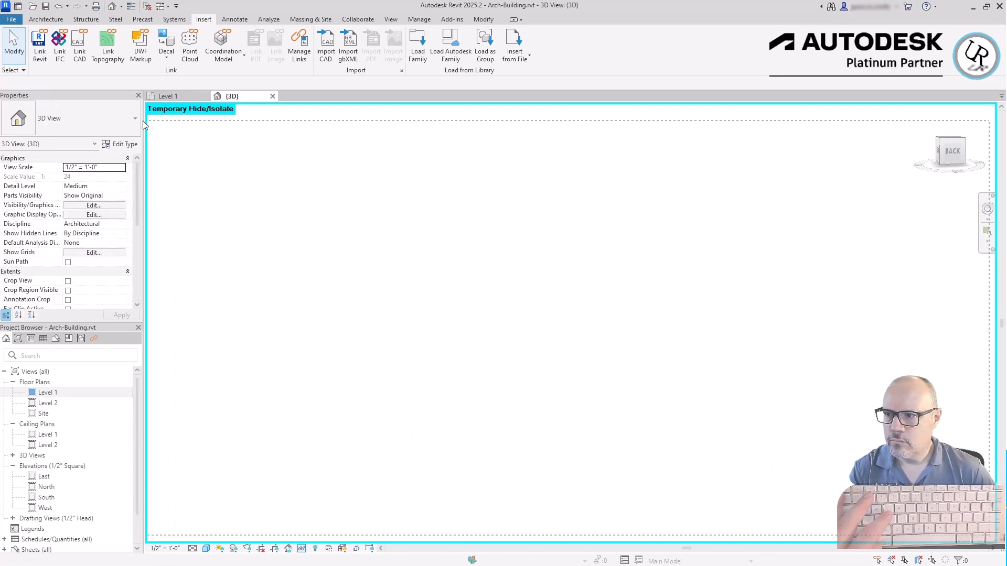
{"action": "left_click_drag", "start_coordinate": [157, 116], "coordinate": [152, 118]}
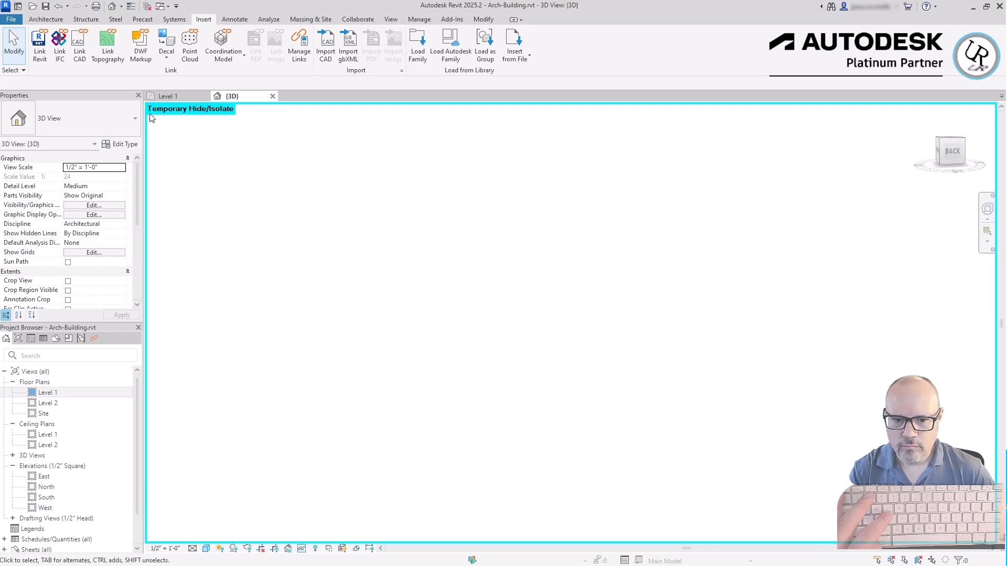
{"action": "key", "text": "z"}
{"action": "key", "text": "e"}
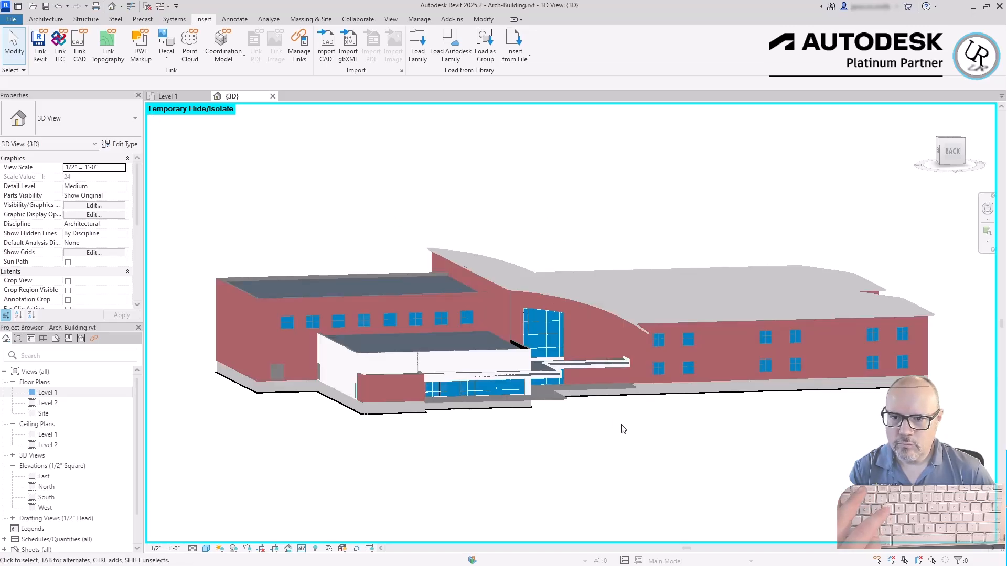
- Examine the linked school coordination model in 3D from several sides, including a close look at its glazed entrance
{"action": "left_click", "coordinate": [354, 322]}
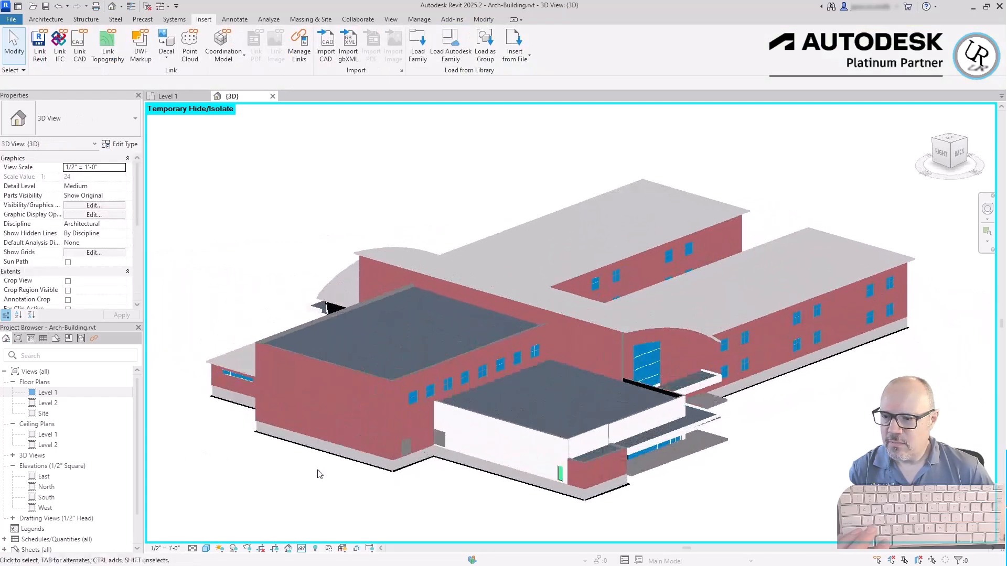
{"action": "left_click", "coordinate": [345, 366]}
{"action": "middle_click_drag", "start_coordinate": [312, 384], "coordinate": [775, 508], "text": "shift"}
{"action": "left_click", "coordinate": [775, 508]}
{"action": "middle_click_drag", "start_coordinate": [386, 377], "coordinate": [717, 411], "text": "shift"}
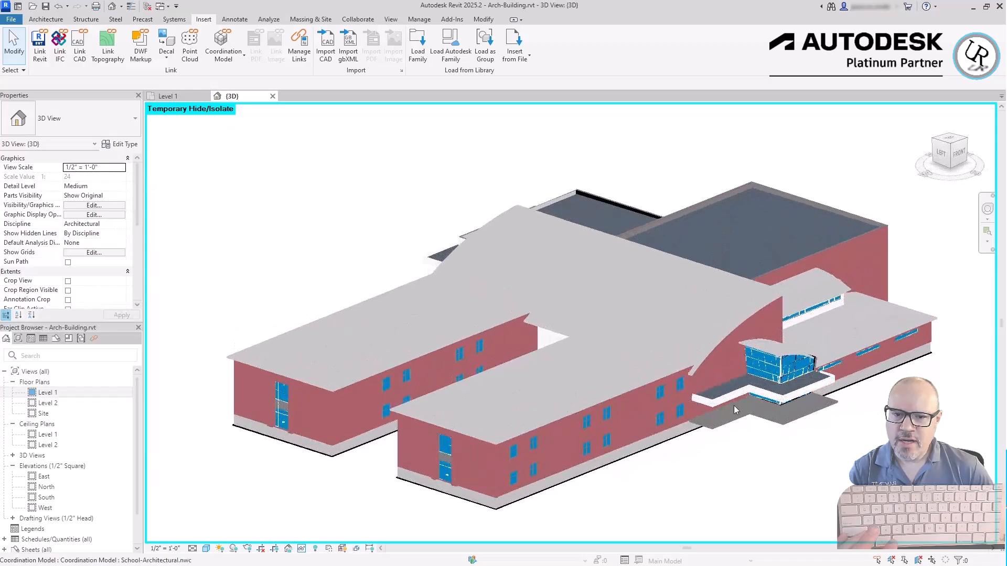
{"action": "scroll", "coordinate": [803, 389], "scroll_direction": "up", "scroll_amount": 5}
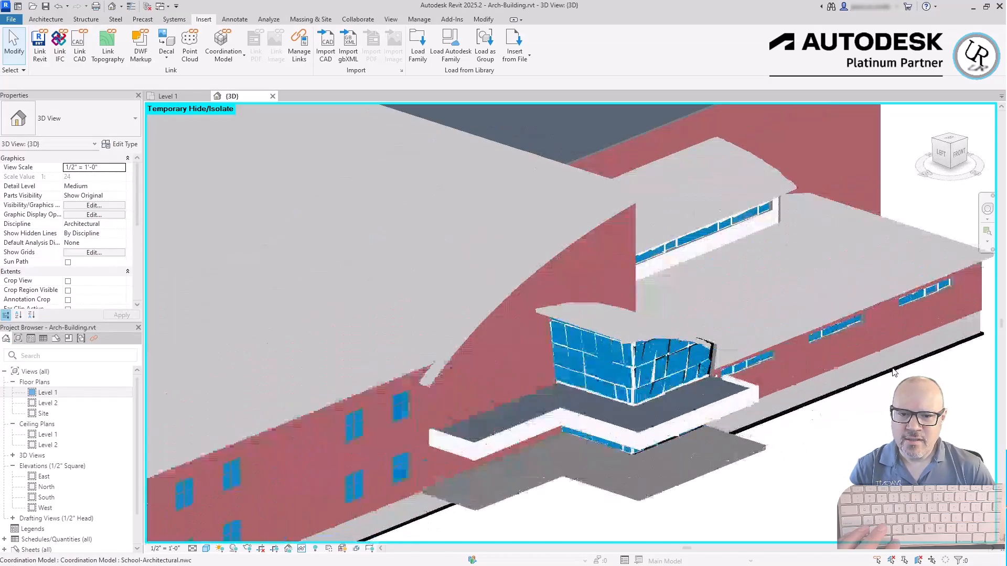
{"action": "scroll", "coordinate": [802, 387], "scroll_direction": "up", "scroll_amount": 2}
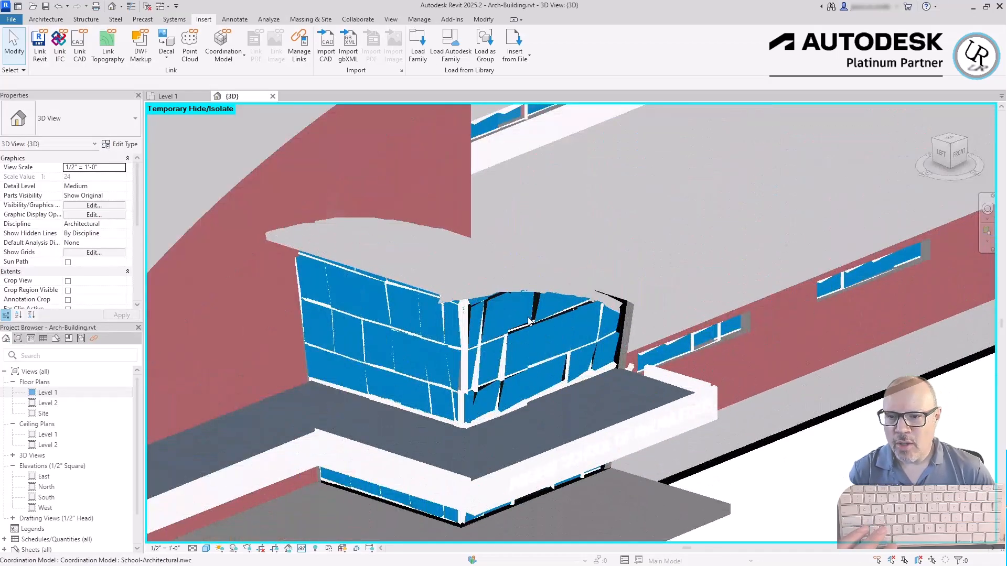
{"action": "scroll", "coordinate": [471, 319], "scroll_direction": "down", "scroll_amount": 8}
{"action": "middle_click_drag", "start_coordinate": [519, 297], "coordinate": [523, 487], "text": "shift"}
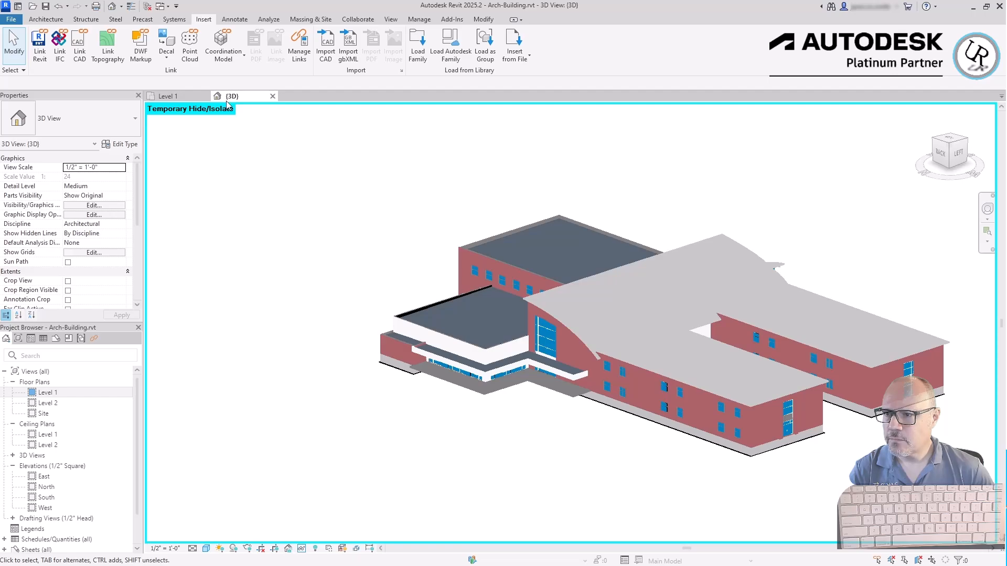
- Unload the School-Architectural.nwc coordination model and the 757 Makerspace-Half.rcs point cloud, and close Manage Links
{"action": "left_click", "coordinate": [299, 52]}
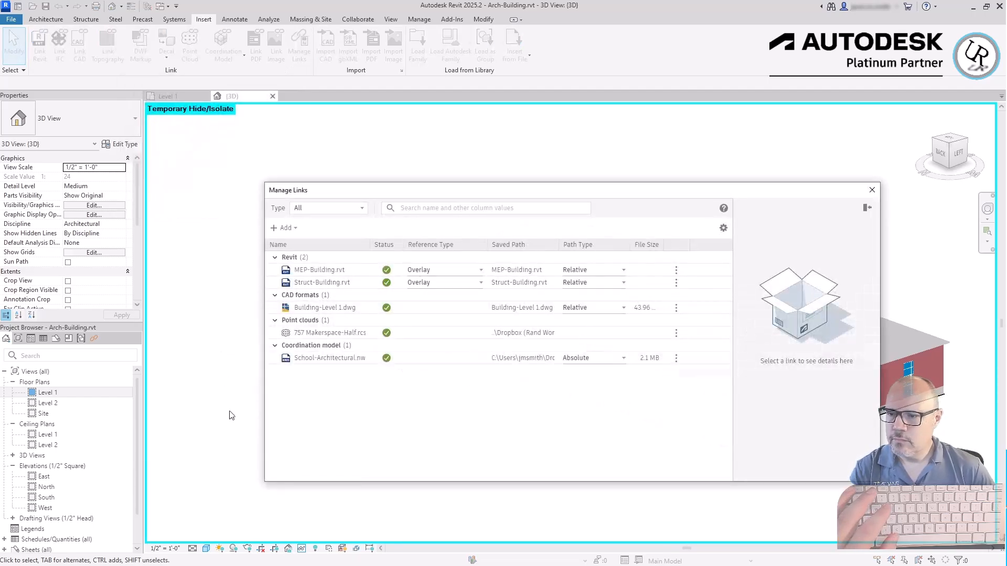
{"action": "left_click", "coordinate": [332, 333]}
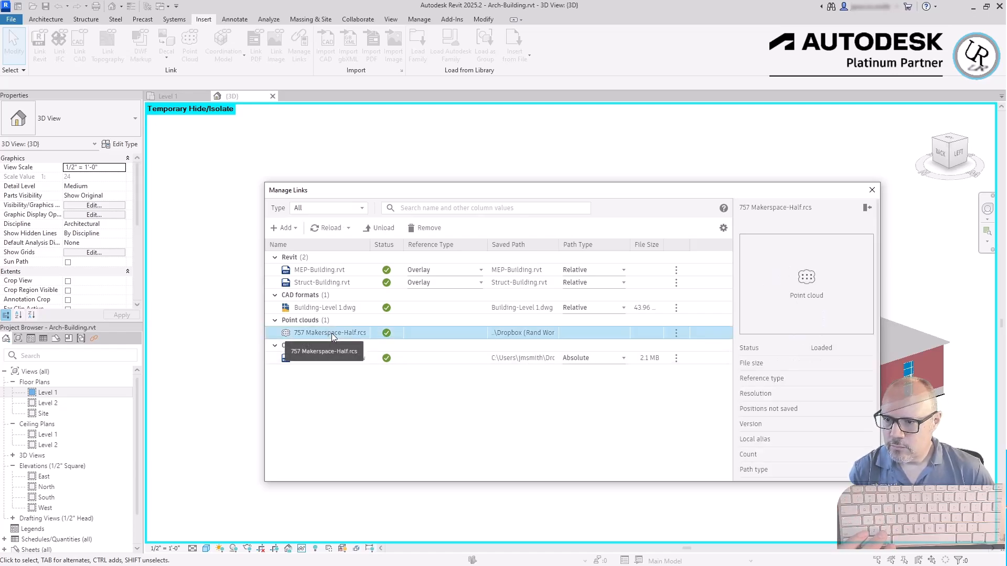
{"action": "left_click", "coordinate": [339, 360], "text": "ctrl"}
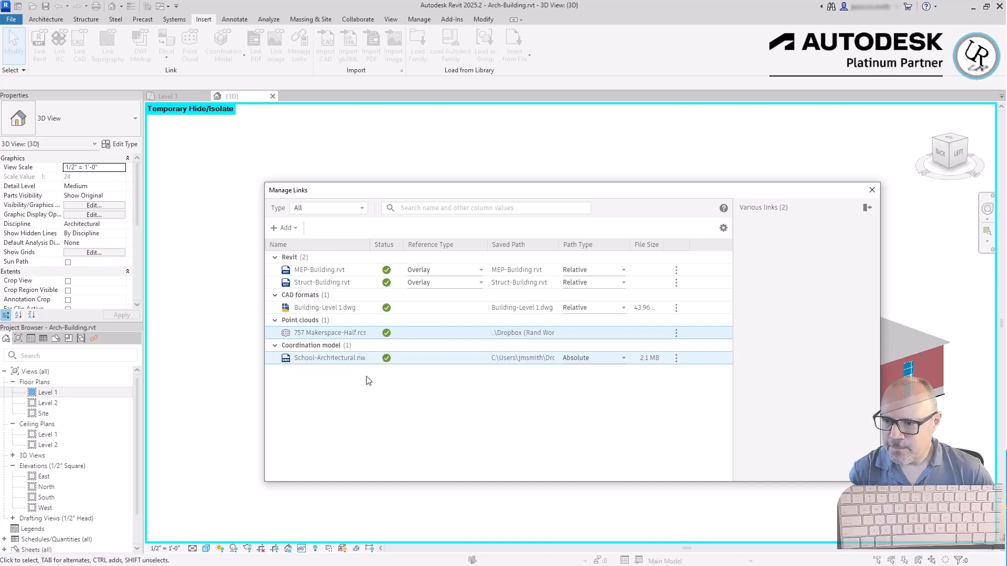
{"action": "left_click", "coordinate": [366, 361]}
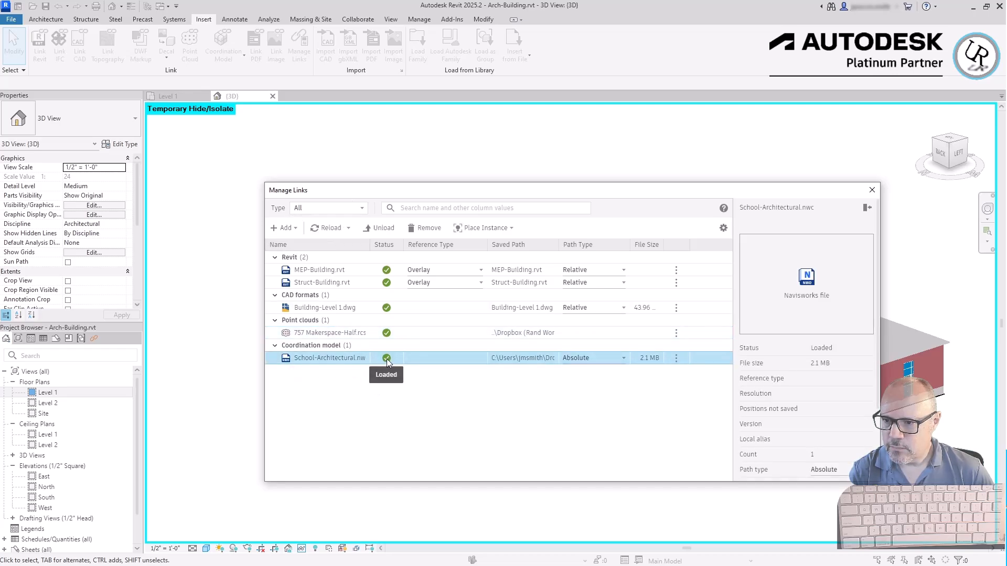
{"action": "left_click", "coordinate": [379, 228]}
{"action": "left_click", "coordinate": [361, 335]}
{"action": "left_click", "coordinate": [377, 228]}
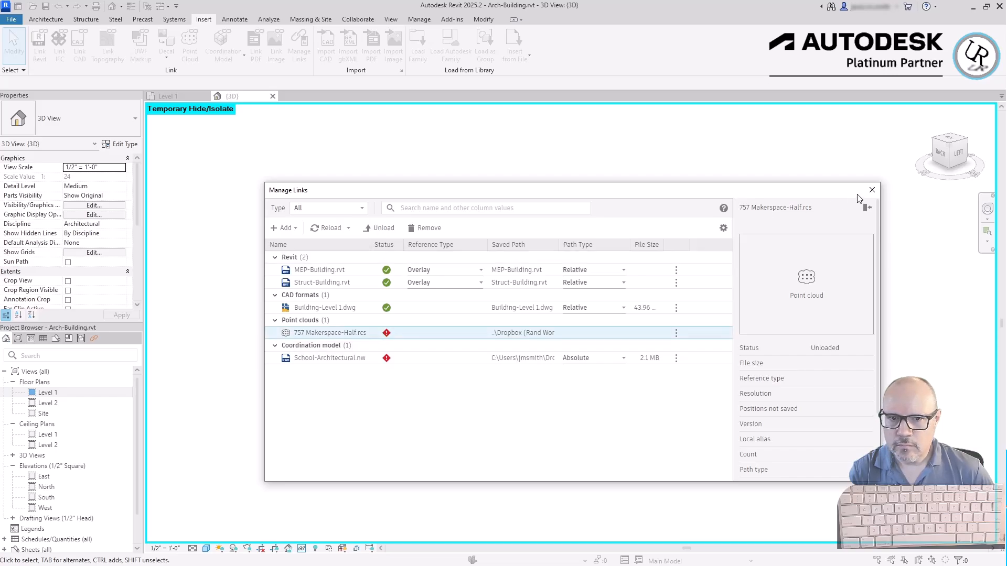
{"action": "left_click", "coordinate": [872, 190]}
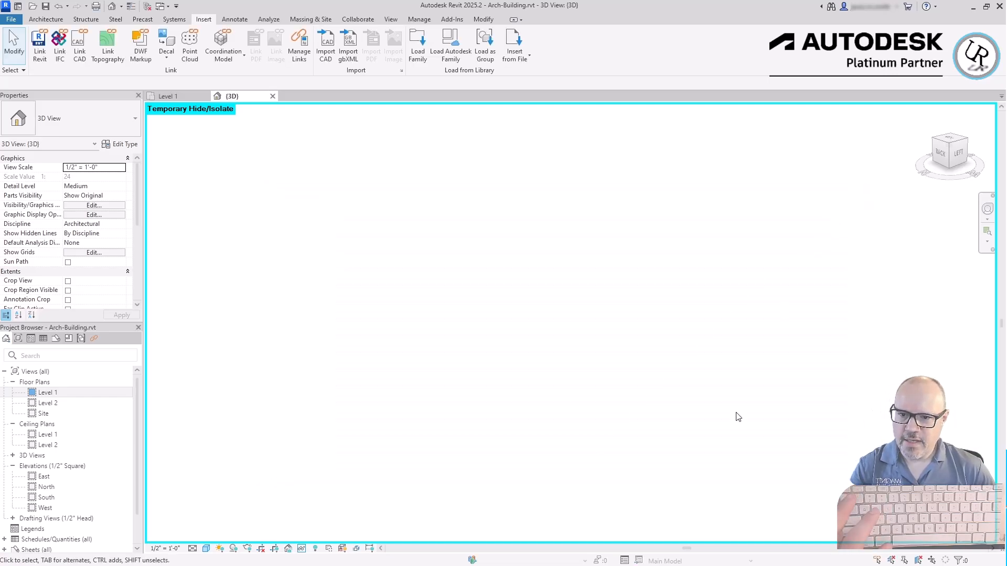
- Reset the temporary hide/isolate in the 3D view
{"action": "left_click", "coordinate": [301, 549]}
{"action": "left_click", "coordinate": [327, 539]}
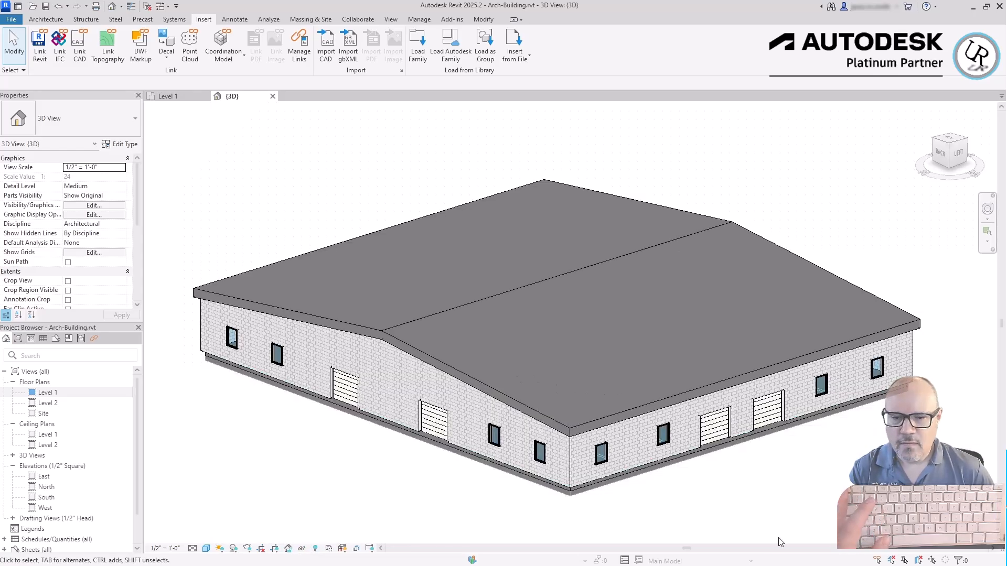
{"action": "scroll", "coordinate": [786, 393], "scroll_direction": "down", "scroll_amount": 2}
{"action": "middle_click_drag", "start_coordinate": [505, 406], "coordinate": [572, 349], "text": "shift"}
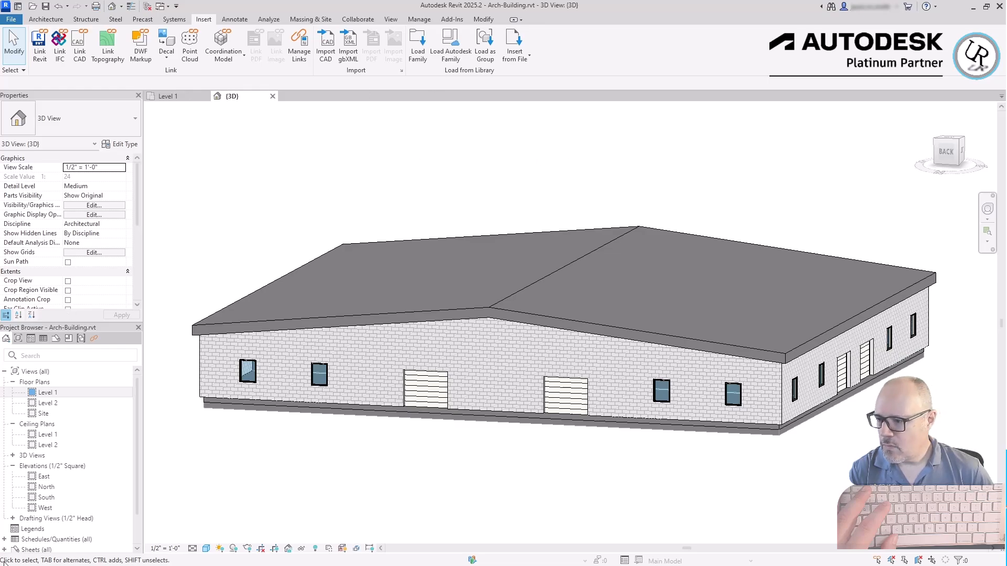
- Open the sheet S202 - Roof Framing Plan
{"action": "scroll", "coordinate": [55, 518], "scroll_direction": "down", "scroll_amount": 1}
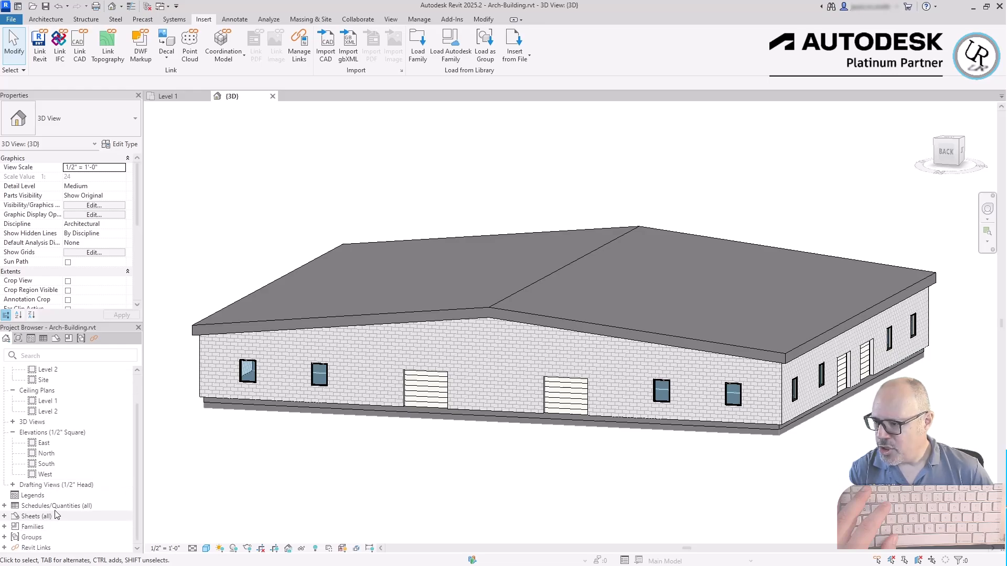
{"action": "double_click", "coordinate": [55, 517]}
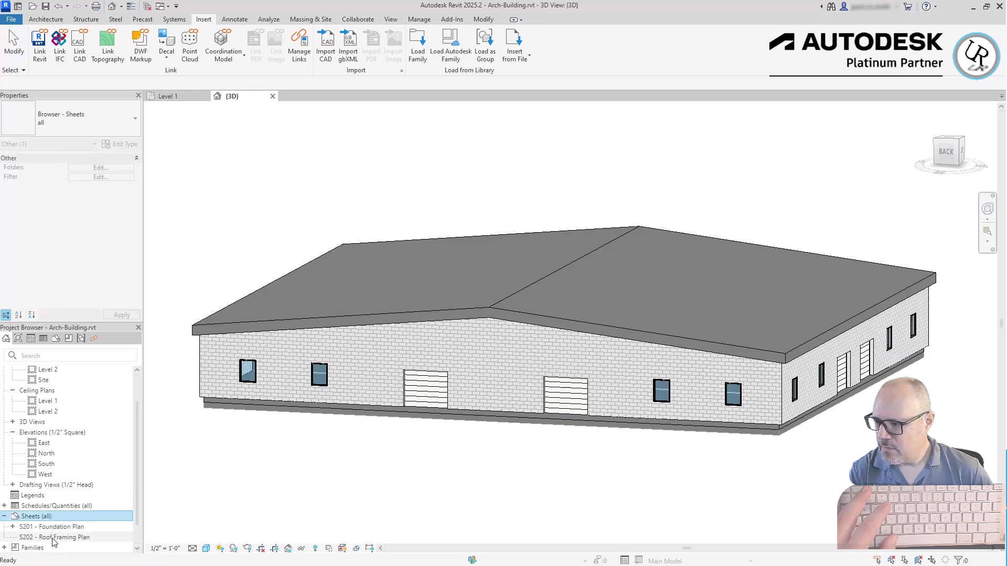
{"action": "double_click", "coordinate": [55, 538]}
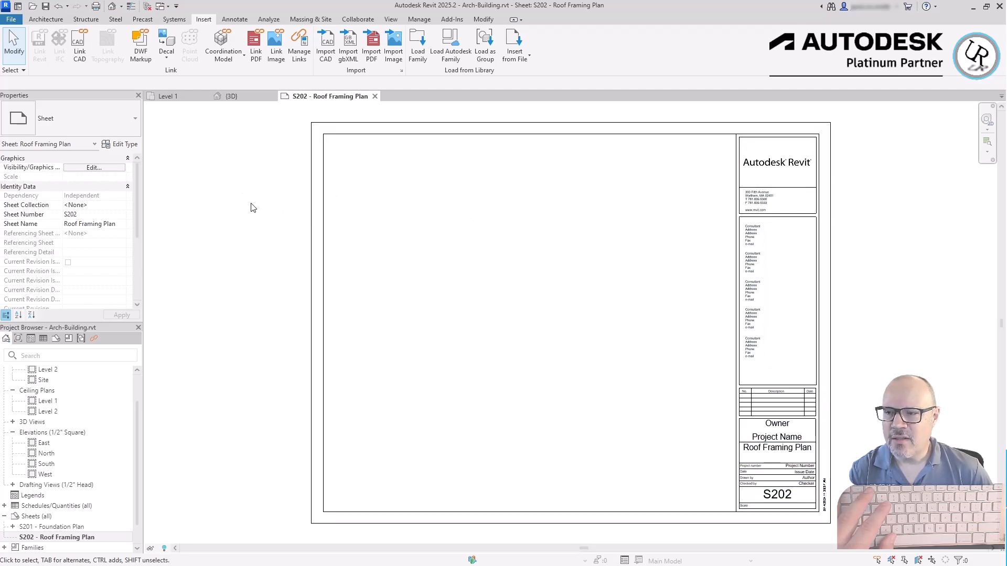
- Link the image Entrance.jpg from the DATASET folder through Manage Links
{"action": "left_click", "coordinate": [299, 52]}
{"action": "left_click", "coordinate": [290, 229]}
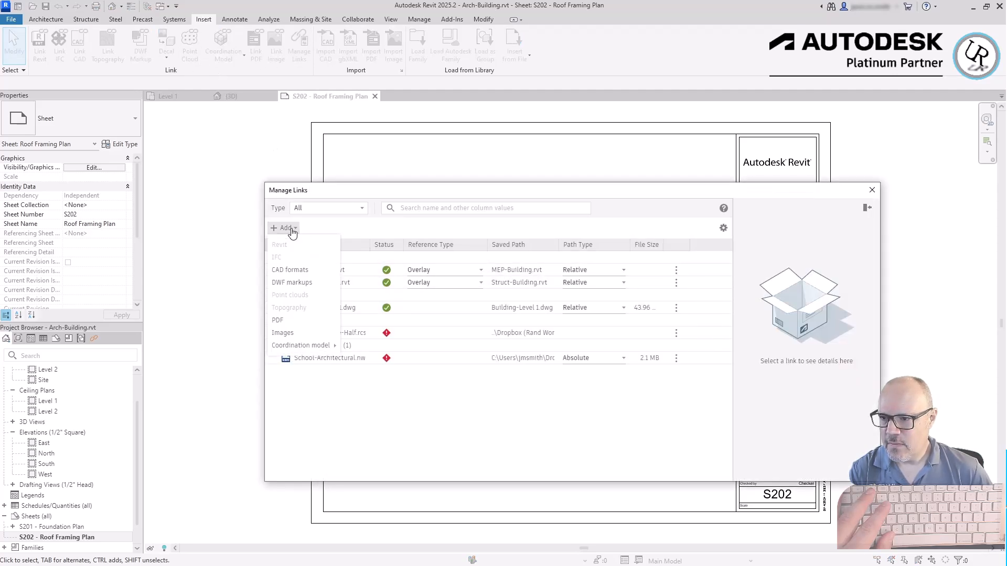
{"action": "left_click", "coordinate": [287, 334]}
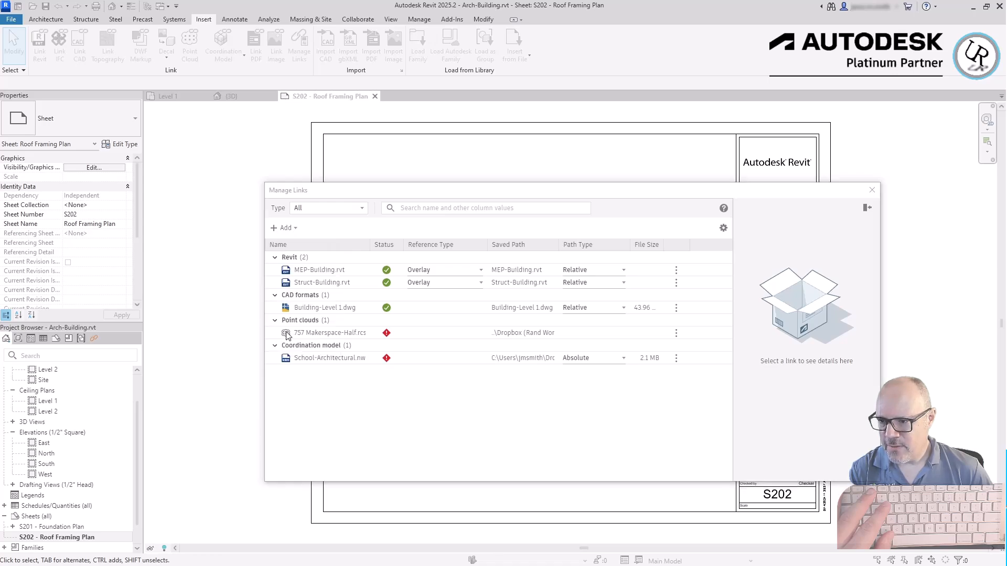
{"action": "left_click", "coordinate": [236, 215]}
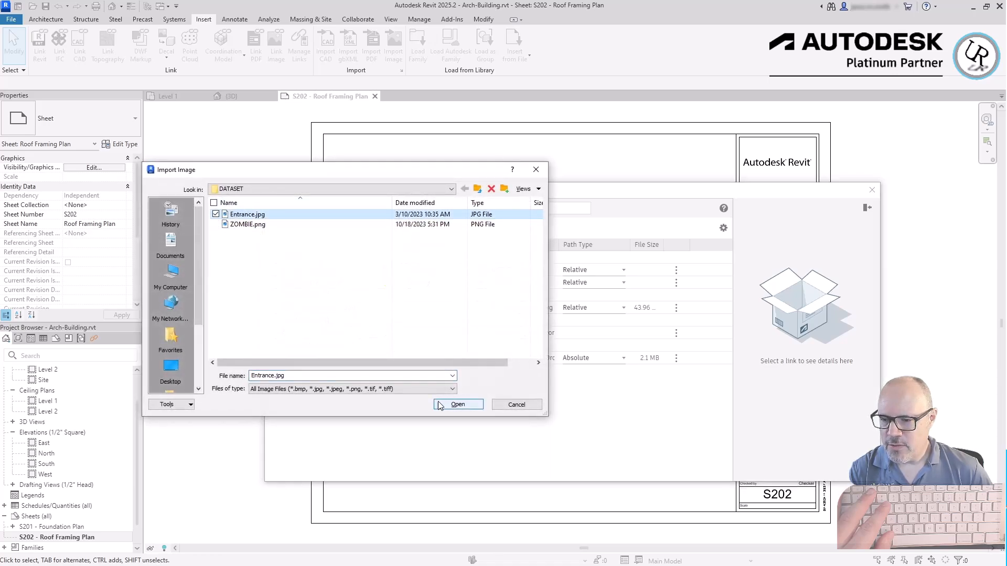
{"action": "left_click", "coordinate": [384, 389]}
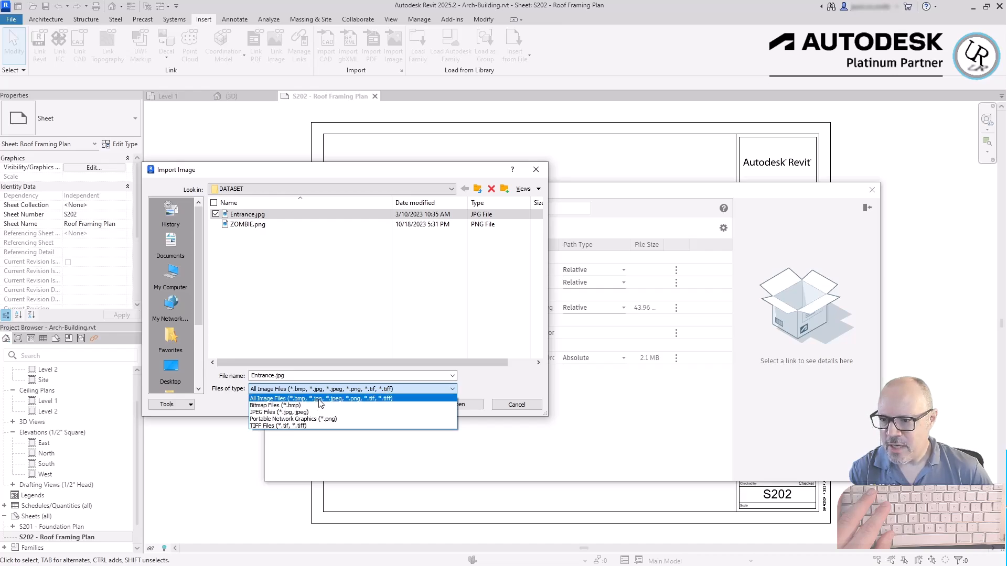
{"action": "left_click", "coordinate": [470, 391]}
{"action": "left_click", "coordinate": [458, 404]}
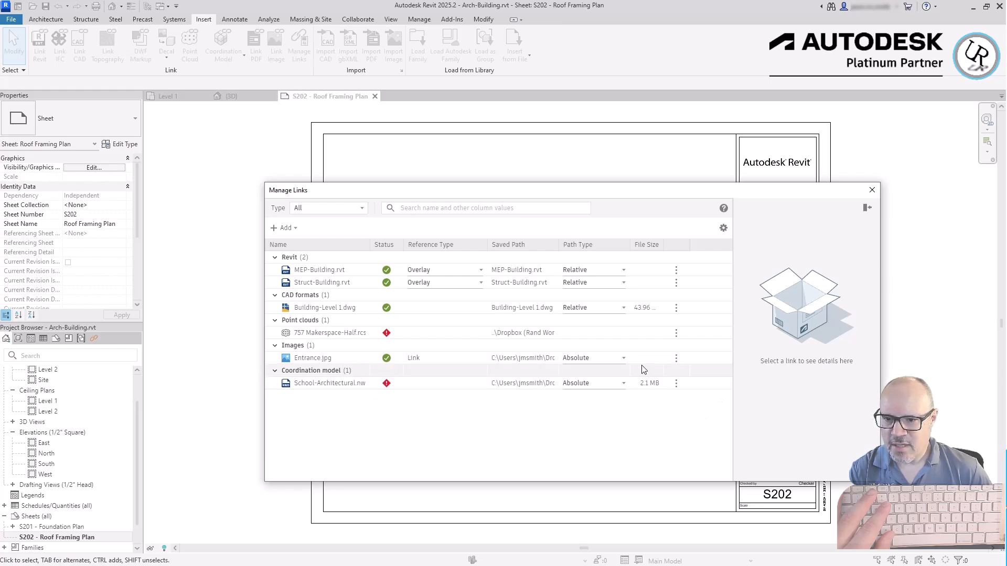
- Set the path type of Entrance.jpg and the School-Architectural coordination model to Relative
{"action": "left_click", "coordinate": [623, 358]}
{"action": "left_click", "coordinate": [579, 391]}
{"action": "left_click", "coordinate": [620, 383]}
{"action": "left_click", "coordinate": [586, 413]}
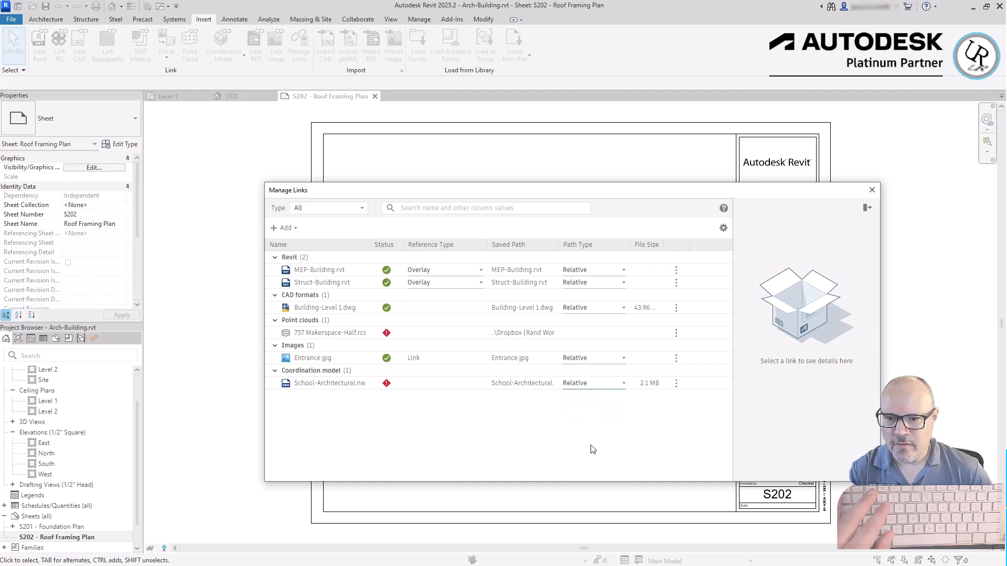
- Close Manage Links, place the Entrance.jpg image on the sheet, shrink it and move it to the sheet's upper-left area
{"action": "left_click", "coordinate": [877, 192]}
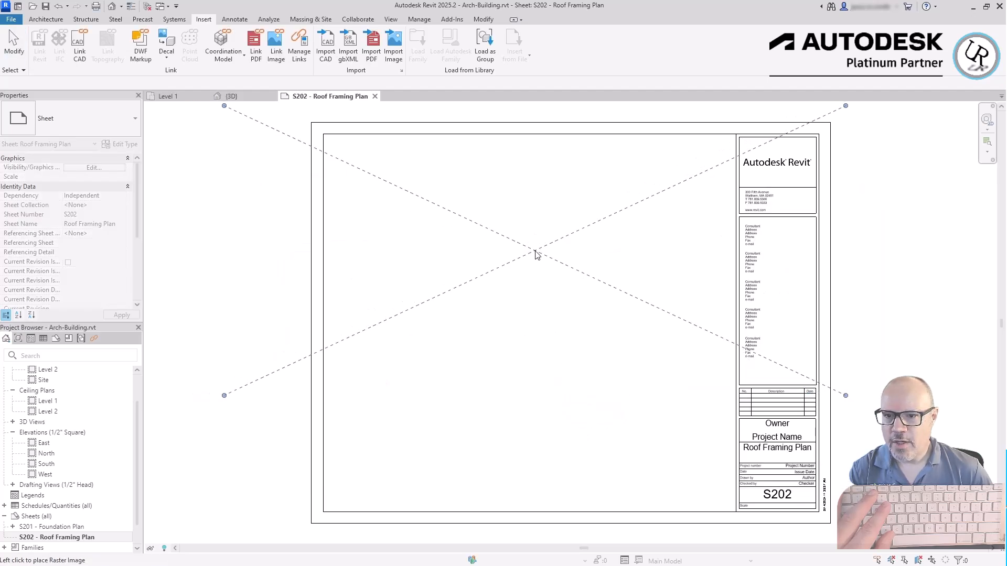
{"action": "left_click", "coordinate": [535, 251]}
{"action": "scroll", "coordinate": [558, 311], "scroll_direction": "down", "scroll_amount": 1}
{"action": "left_click_drag", "start_coordinate": [776, 375], "coordinate": [496, 244]}
{"action": "left_click_drag", "start_coordinate": [404, 216], "coordinate": [494, 252]}
{"action": "left_click", "coordinate": [533, 395]}
{"action": "key", "text": "z"}
{"action": "key", "text": "f"}
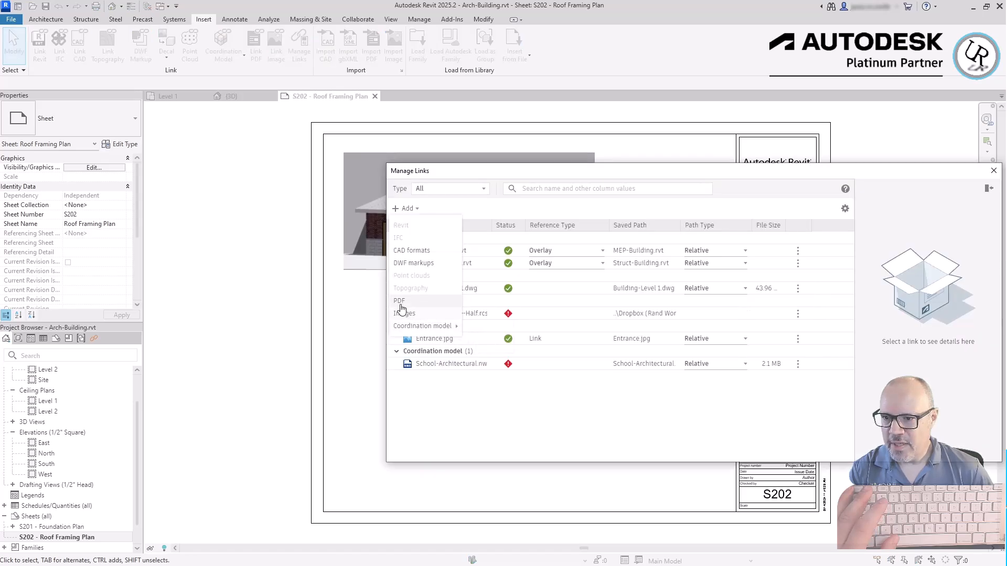
- Link page 1 of General Notes.pdf at a resolution of 150 DPI
{"action": "left_click", "coordinate": [399, 301]}
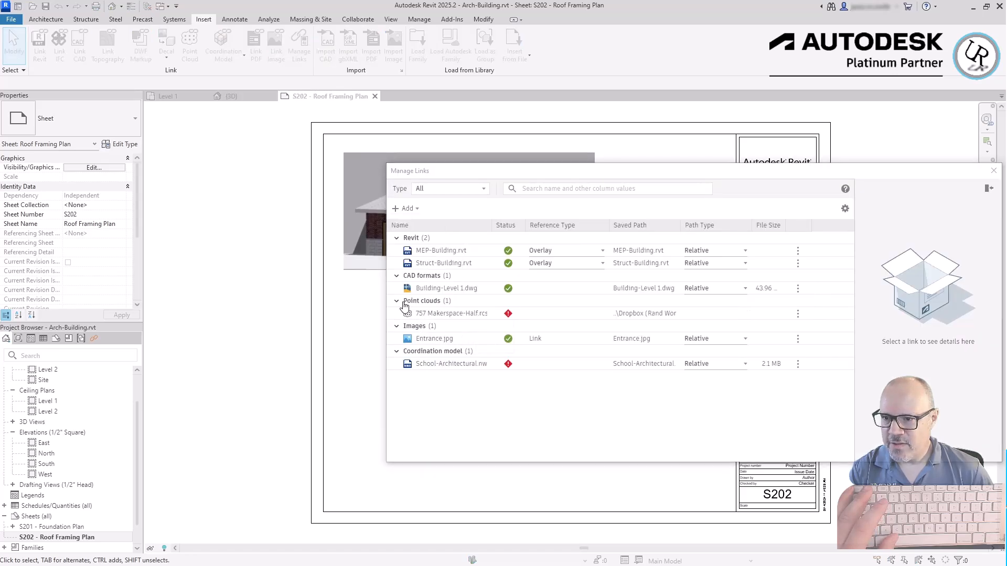
{"action": "left_click", "coordinate": [251, 215]}
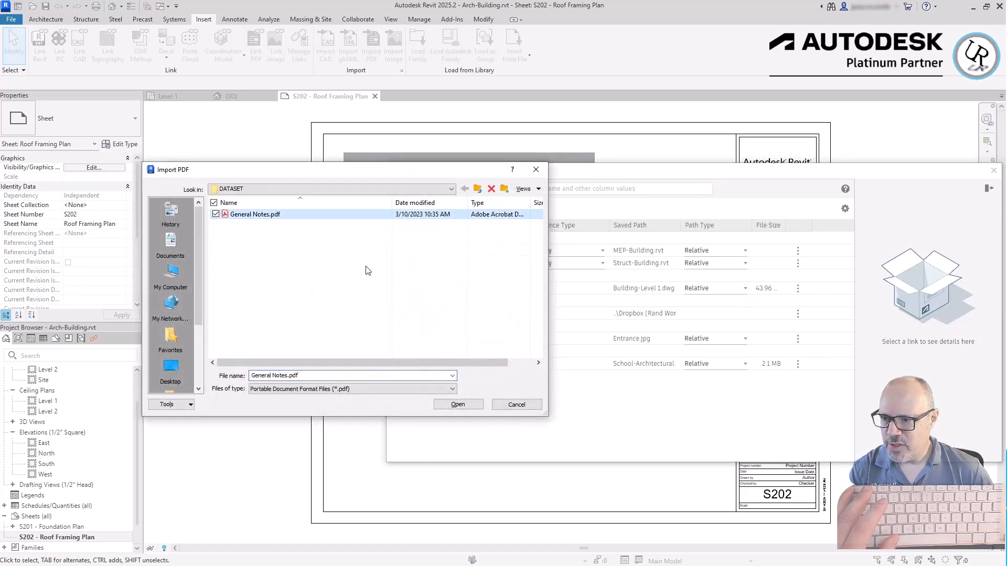
{"action": "left_click", "coordinate": [325, 392]}
{"action": "left_click", "coordinate": [325, 392]}
{"action": "left_click", "coordinate": [457, 405]}
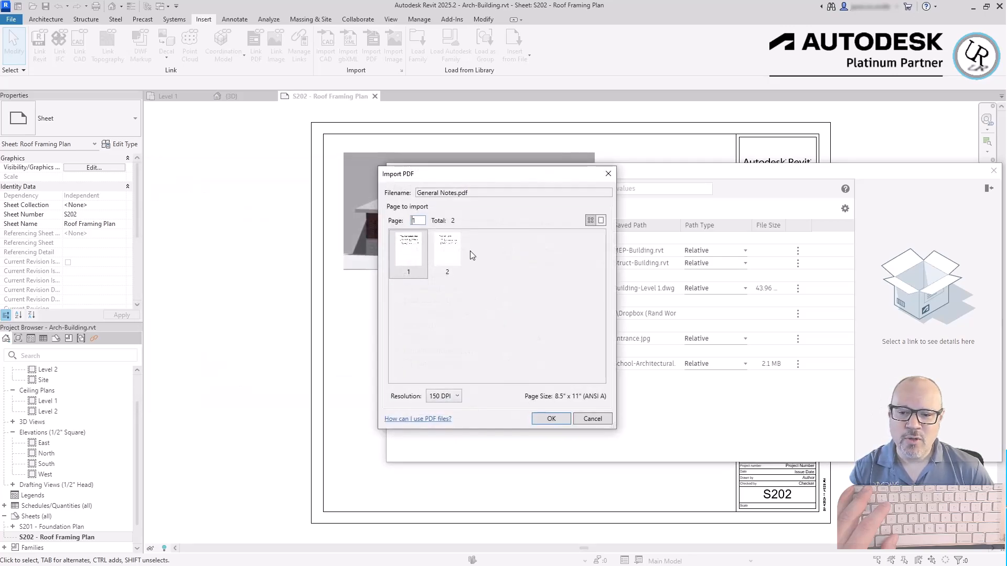
{"action": "left_click", "coordinate": [438, 243]}
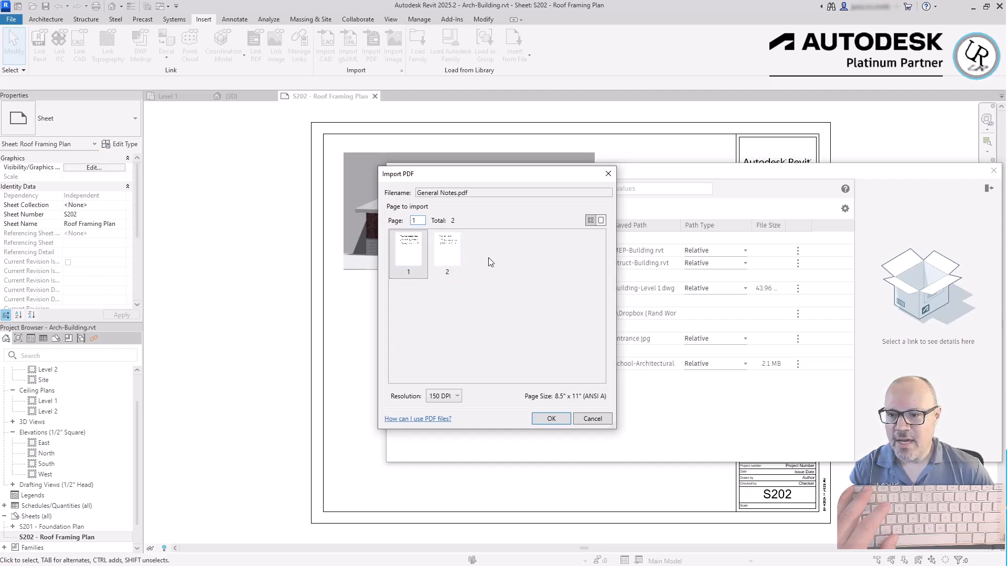
{"action": "left_click", "coordinate": [455, 398]}
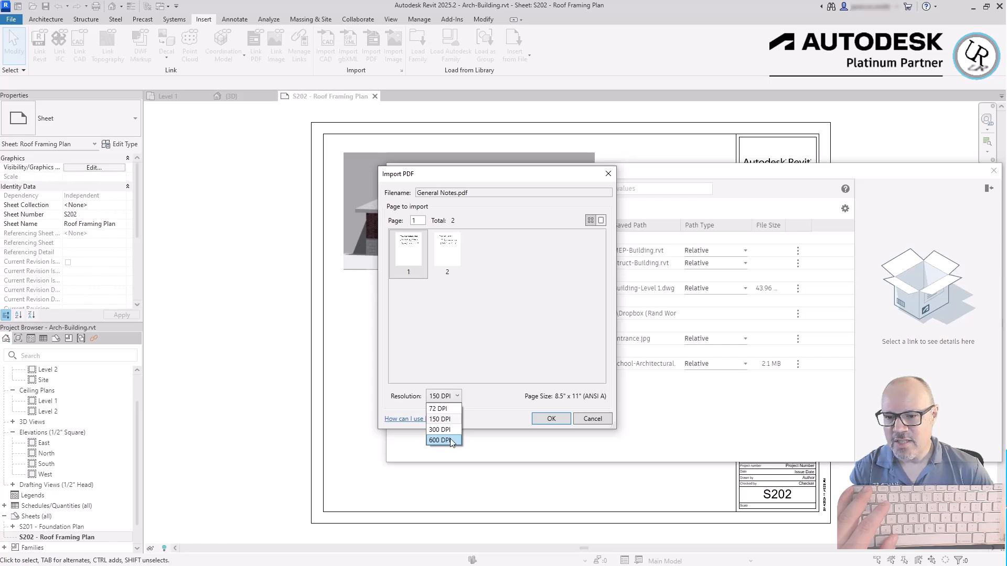
{"action": "left_click", "coordinate": [543, 354]}
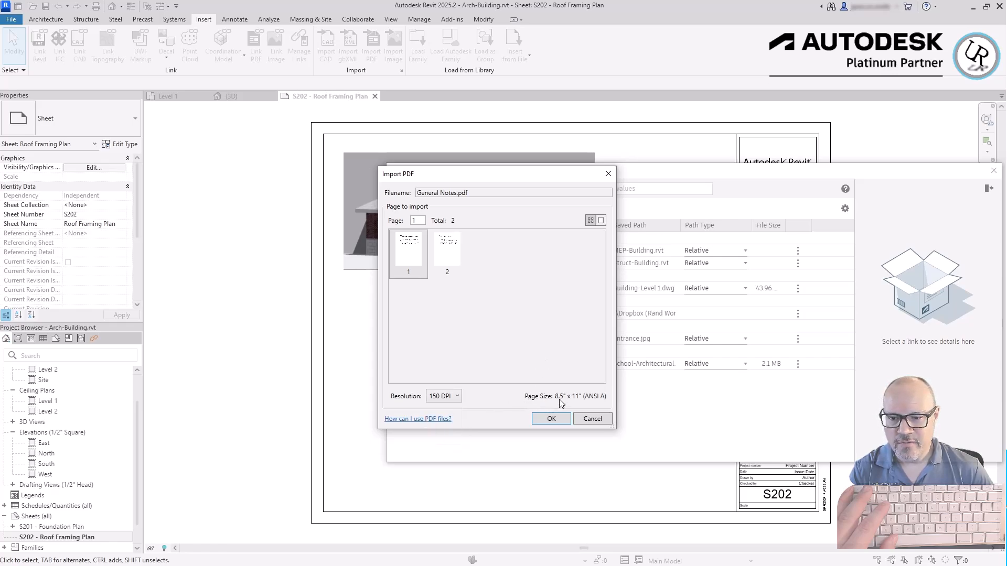
{"action": "left_click", "coordinate": [409, 254]}
{"action": "left_click", "coordinate": [551, 418]}
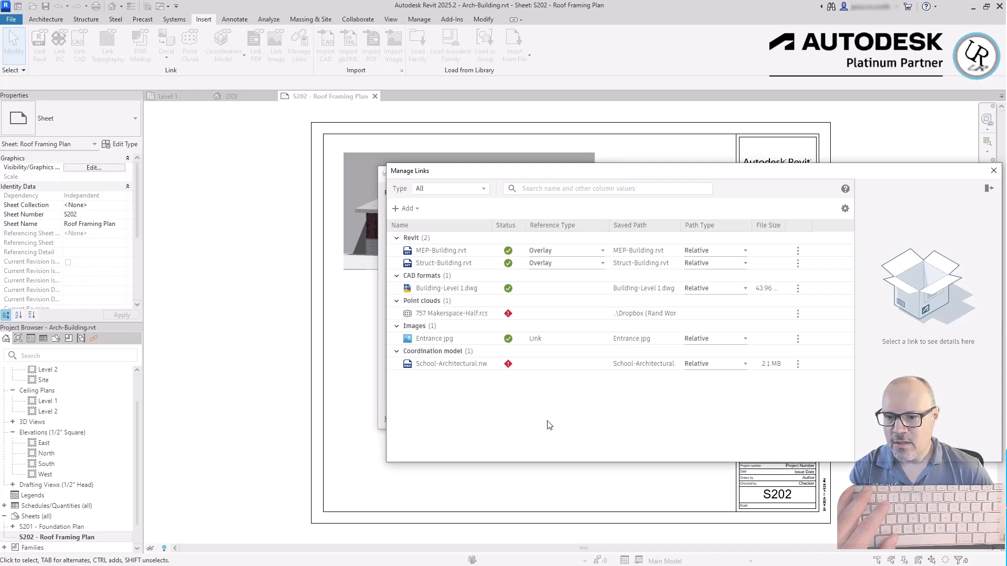
- Place an instance of General Notes.pdf beside the title block and scale it down to about 7 9/32" wide
{"action": "left_click", "coordinate": [444, 338]}
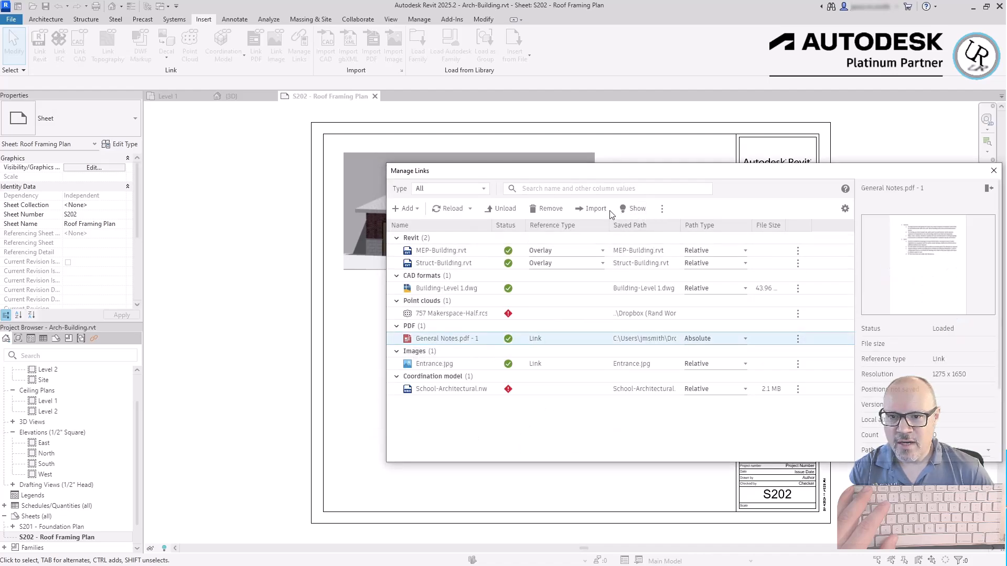
{"action": "left_click", "coordinate": [663, 209]}
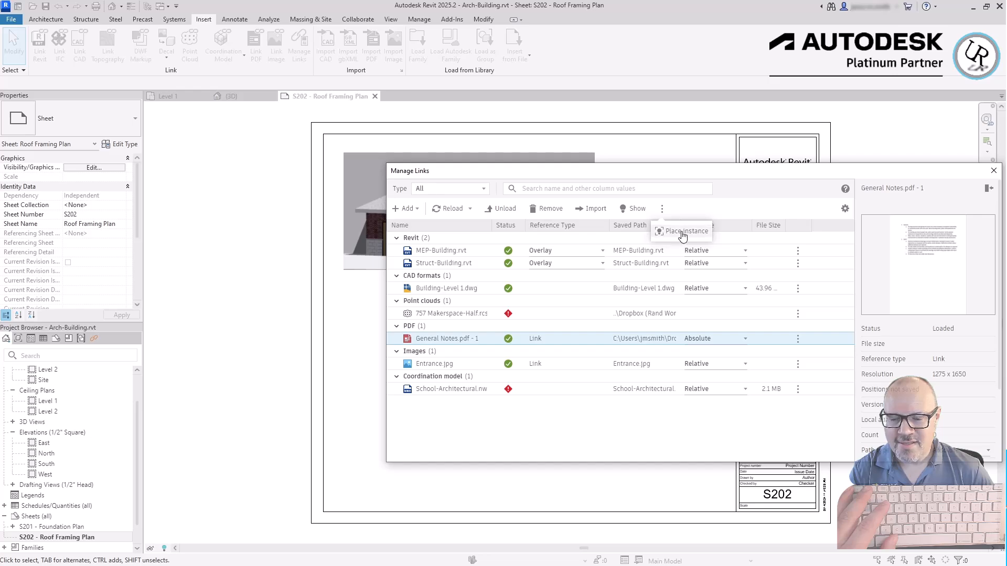
{"action": "left_click", "coordinate": [682, 236]}
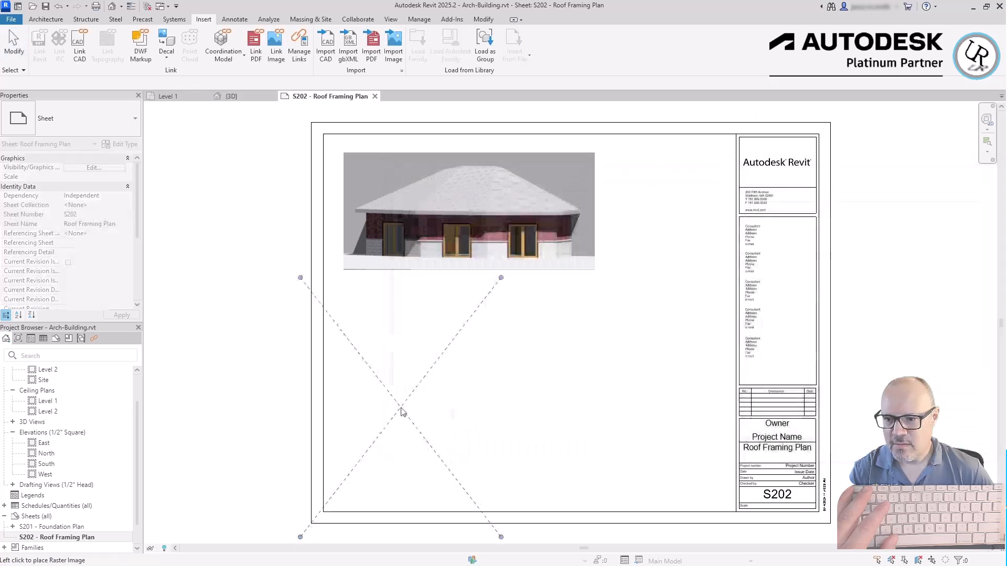
{"action": "left_click", "coordinate": [624, 378]}
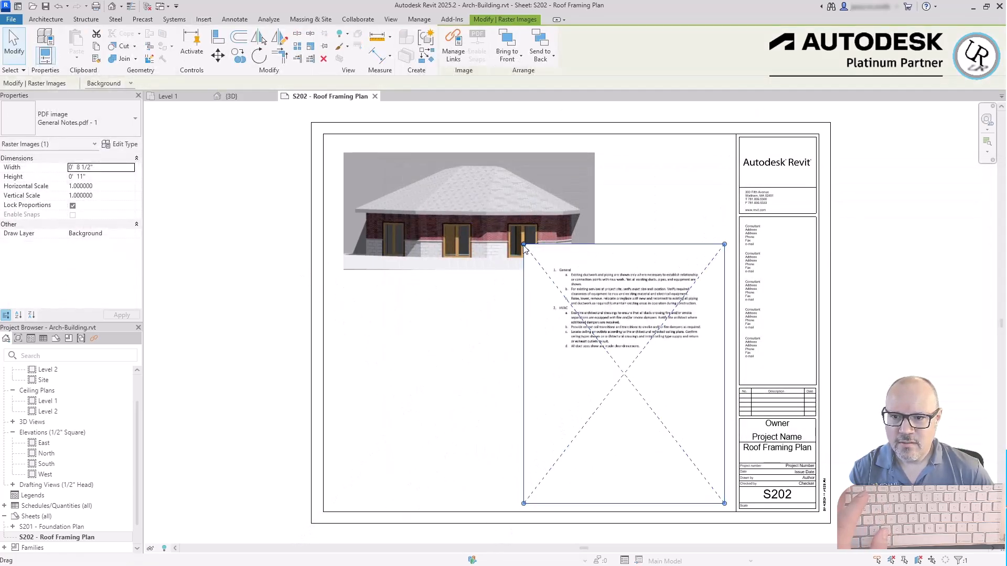
{"action": "left_click", "coordinate": [472, 393]}
- Examine the legibility of the linked General Notes text on the sheet, then the layout of the whole sheet
{"action": "scroll", "coordinate": [585, 290], "scroll_direction": "up", "scroll_amount": 5}
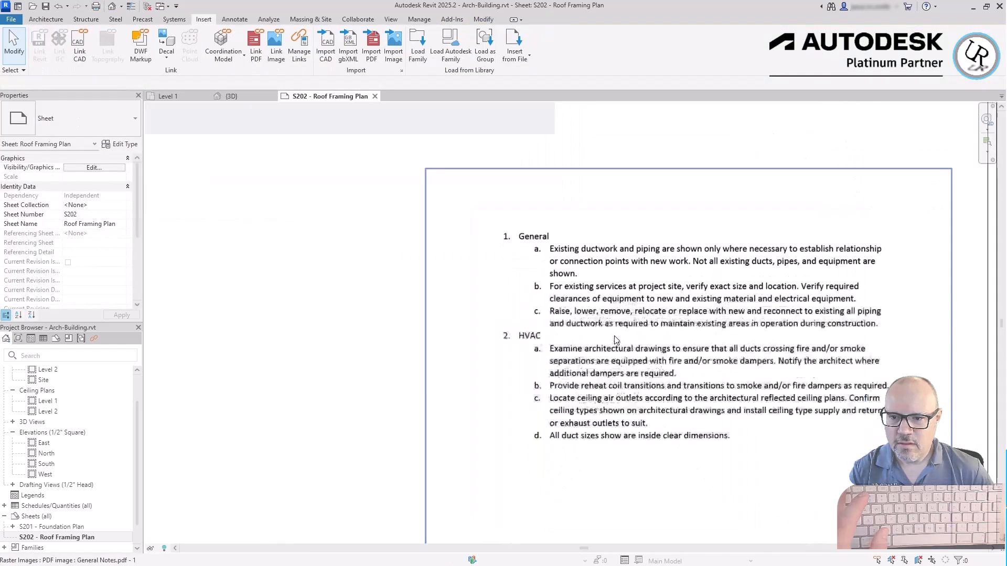
{"action": "left_click", "coordinate": [770, 347]}
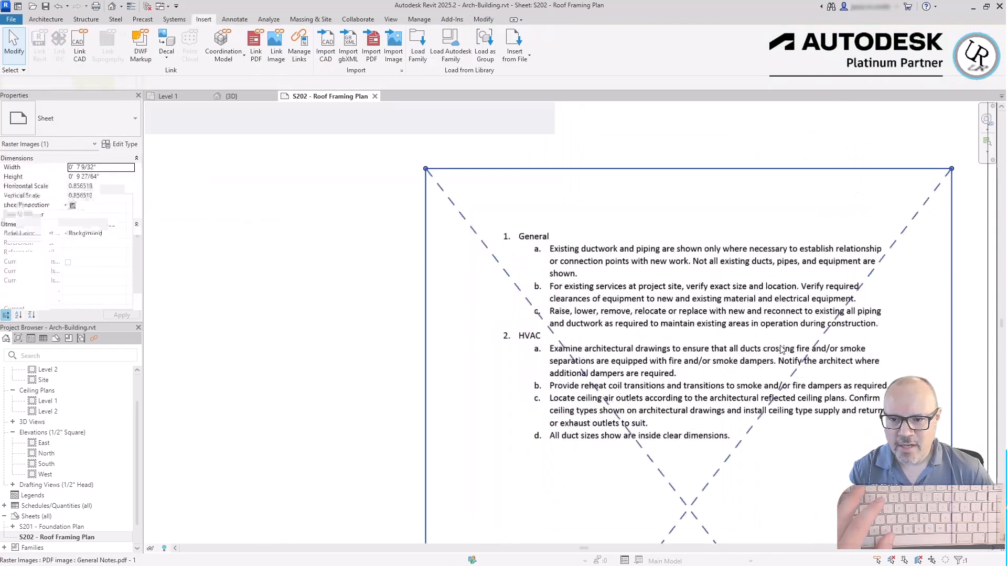
{"action": "left_click", "coordinate": [336, 302]}
{"action": "key", "text": "z"}
{"action": "key", "text": "e"}
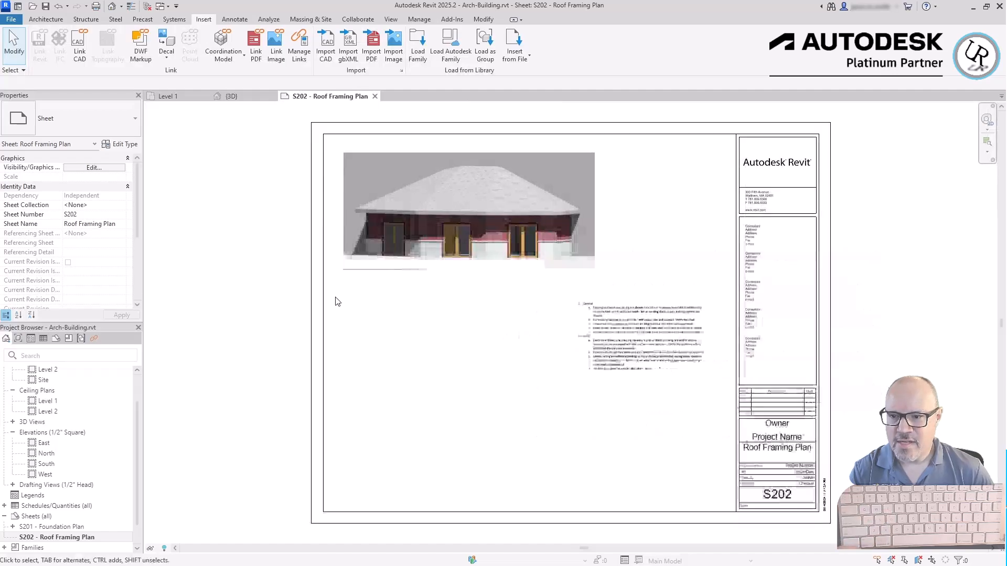
{"action": "left_click", "coordinate": [720, 367]}
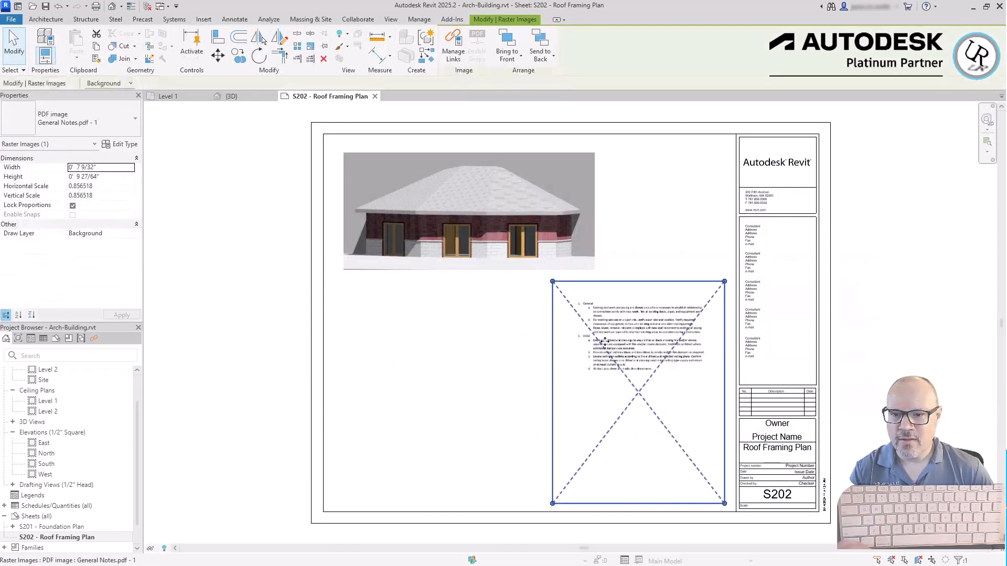
{"action": "left_click", "coordinate": [221, 349]}
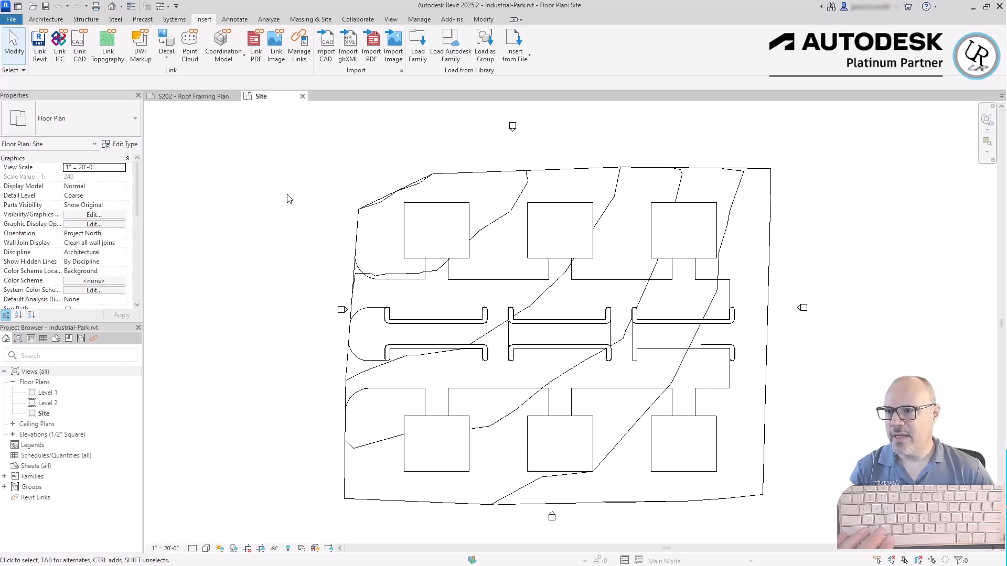
- Link the building's Revit models from the DATASET folder into the Site plan of the Industrial-Park project
{"action": "left_click", "coordinate": [365, 233]}
{"action": "left_click", "coordinate": [361, 250]}
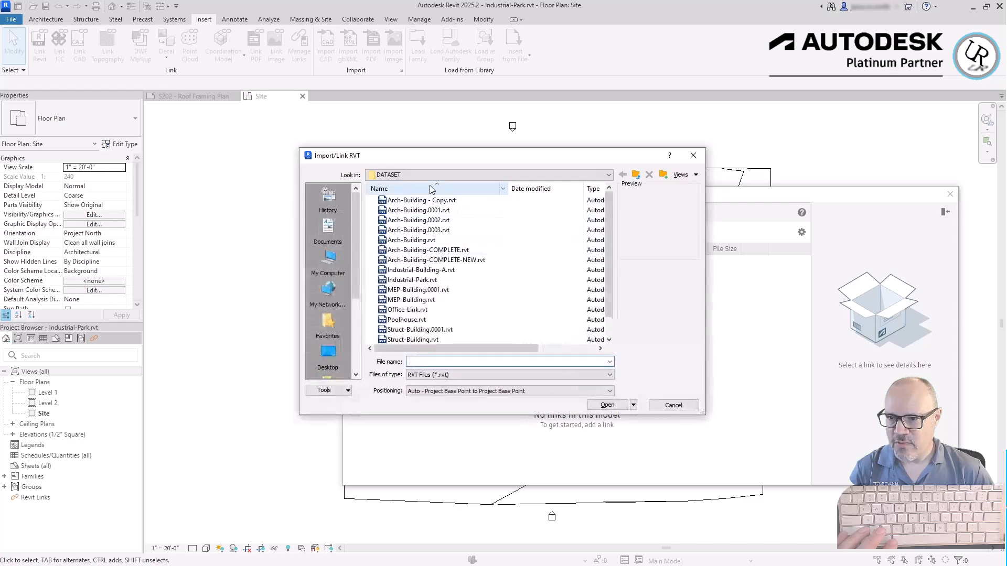
{"action": "double_click", "coordinate": [366, 252]}
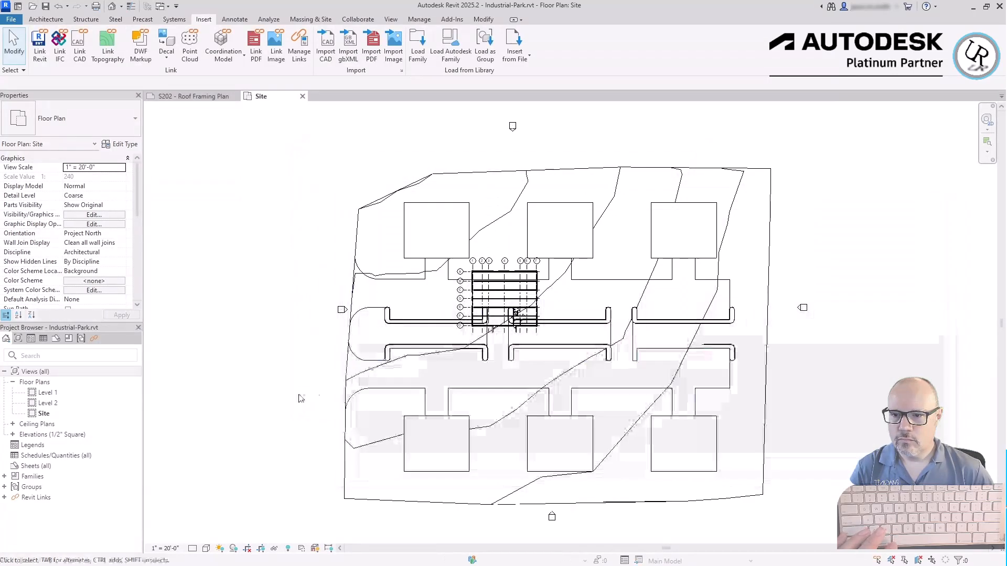
{"action": "scroll", "coordinate": [450, 377], "scroll_direction": "up", "scroll_amount": 3}
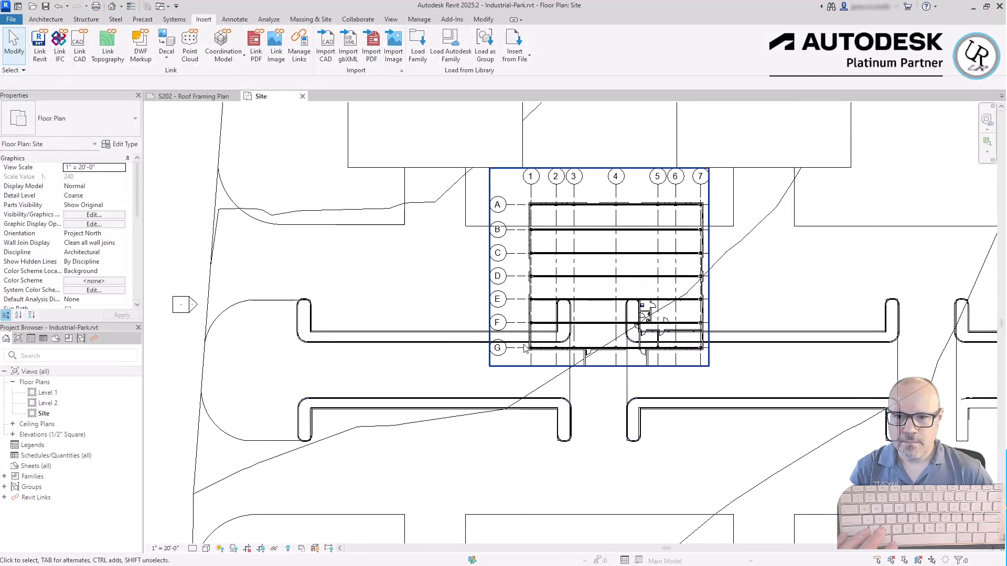
{"action": "left_click", "coordinate": [580, 352]}
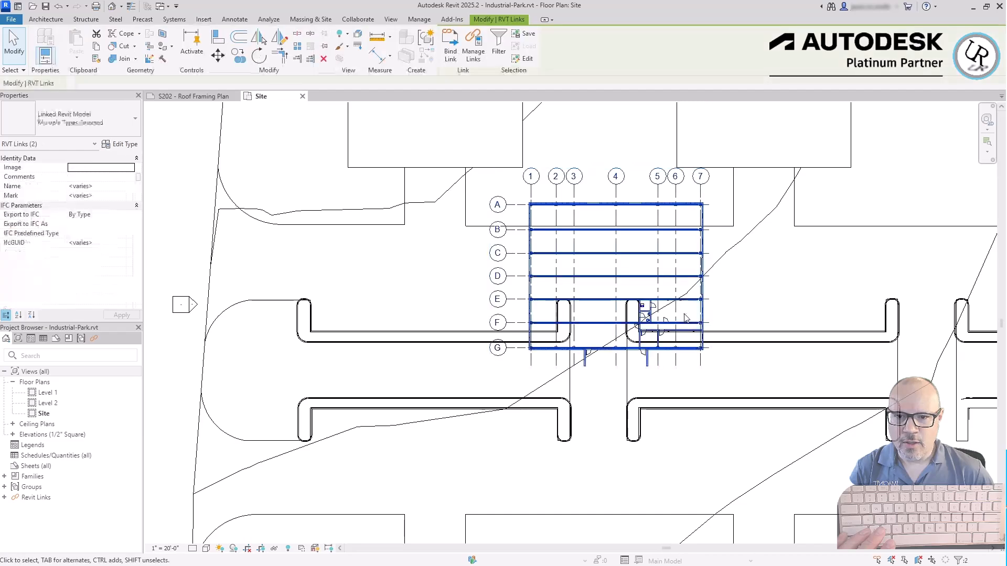
{"action": "left_click", "coordinate": [499, 51]}
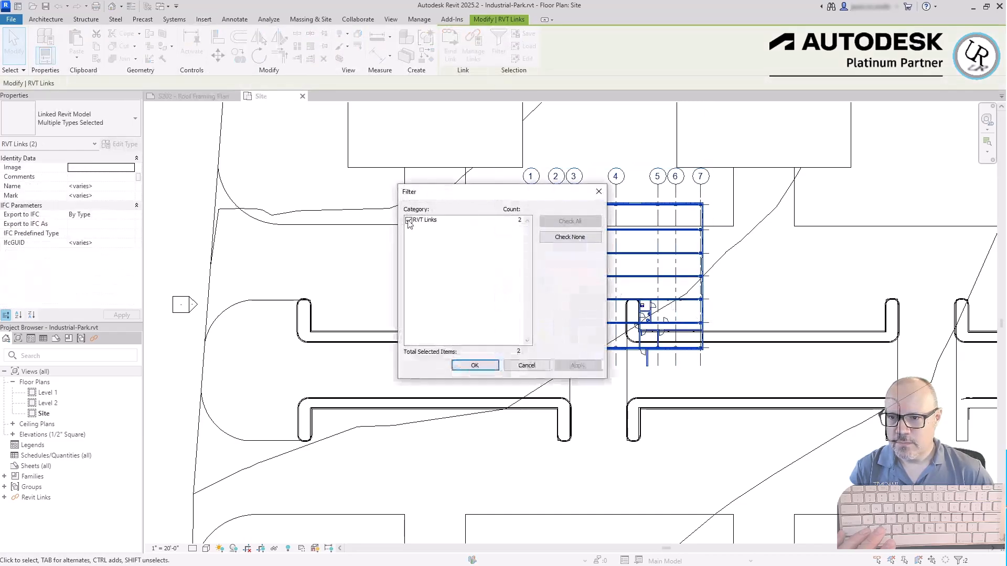
{"action": "left_click", "coordinate": [534, 364]}
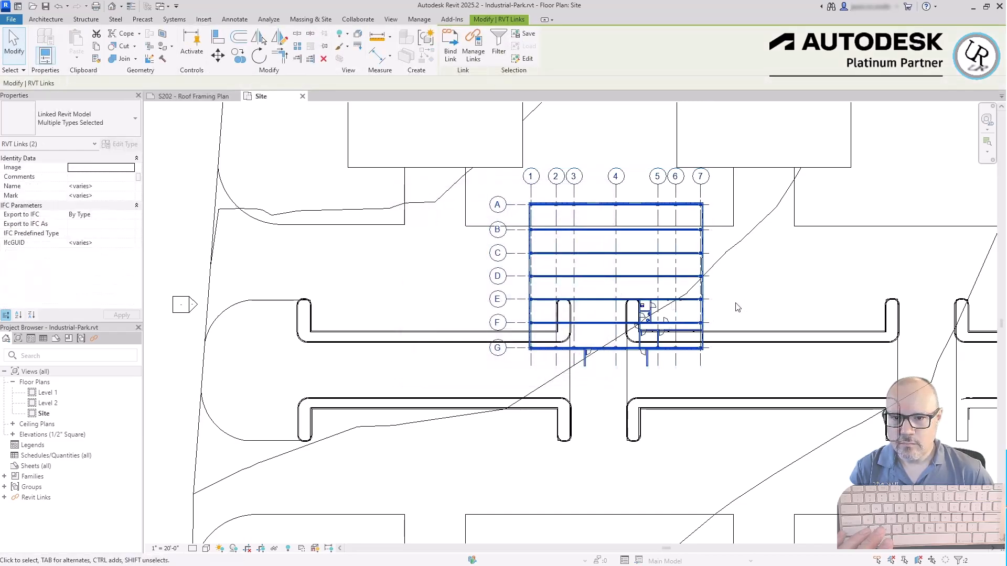
{"action": "left_click", "coordinate": [735, 353]}
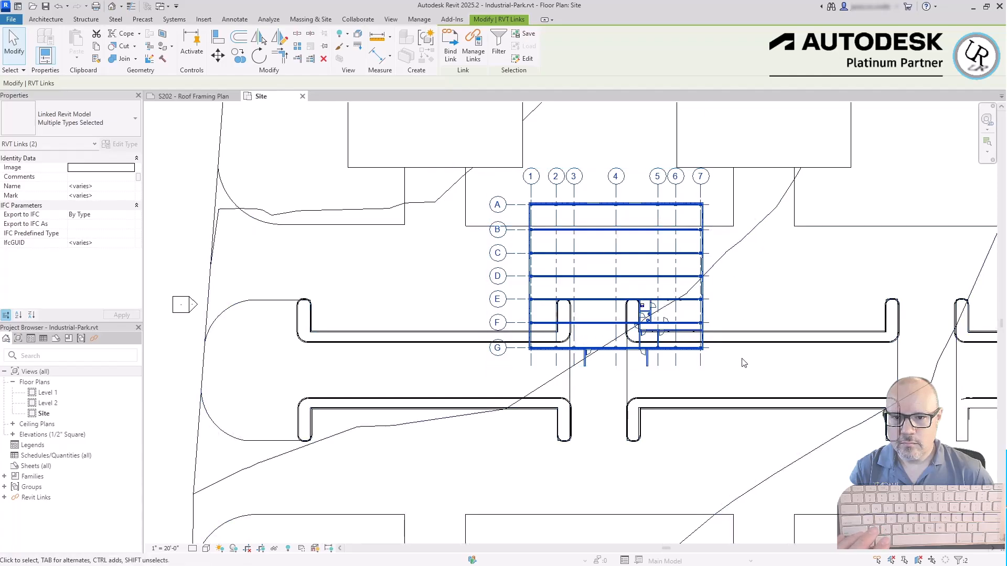
- Select the building's overlapping linked models on the site plan, filtering the selection to the RVT Links category only
{"action": "left_click_drag", "start_coordinate": [823, 268], "coordinate": [540, 365]}
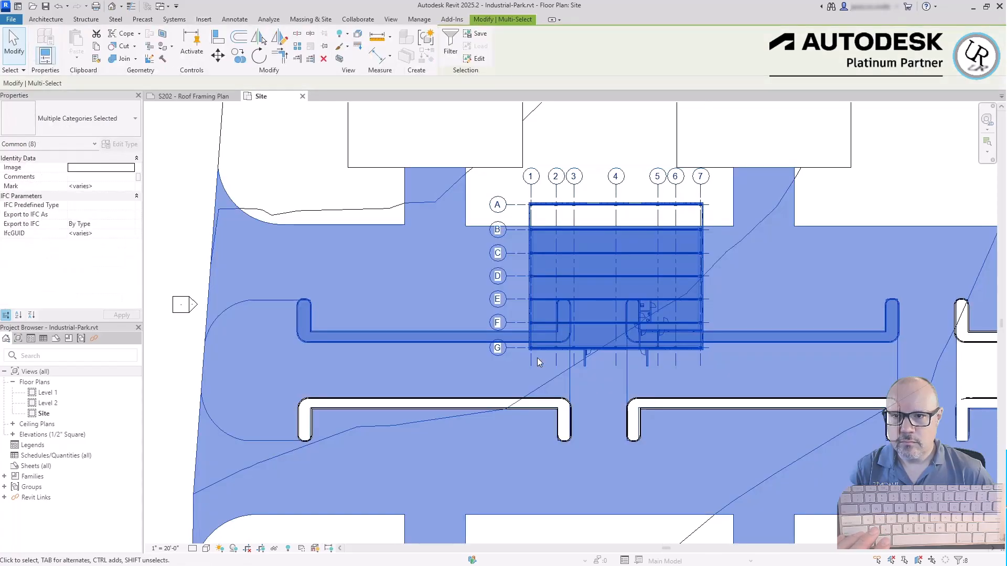
{"action": "left_click", "coordinate": [452, 51]}
{"action": "left_click", "coordinate": [581, 239]}
{"action": "left_click", "coordinate": [409, 221]}
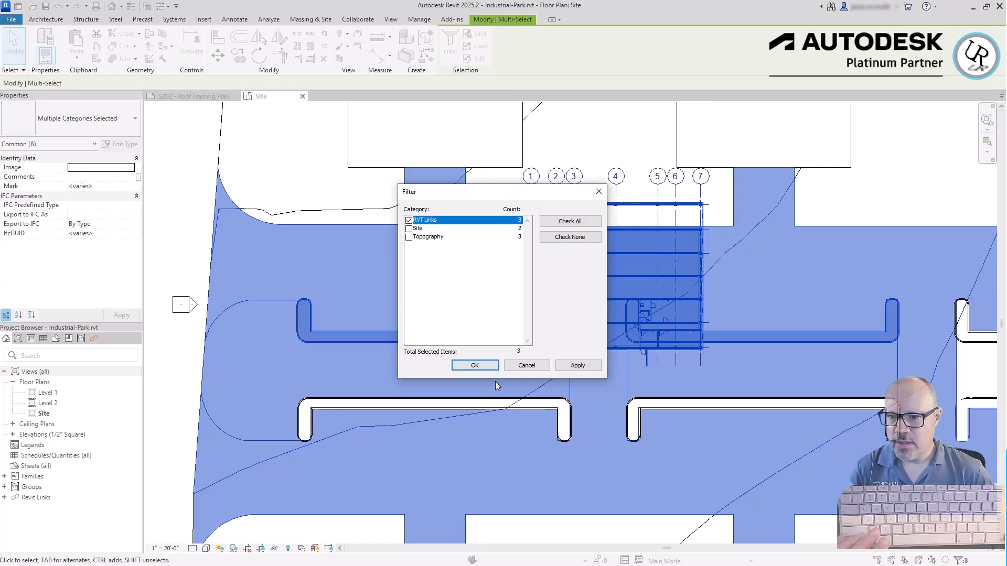
{"action": "left_click", "coordinate": [474, 365]}
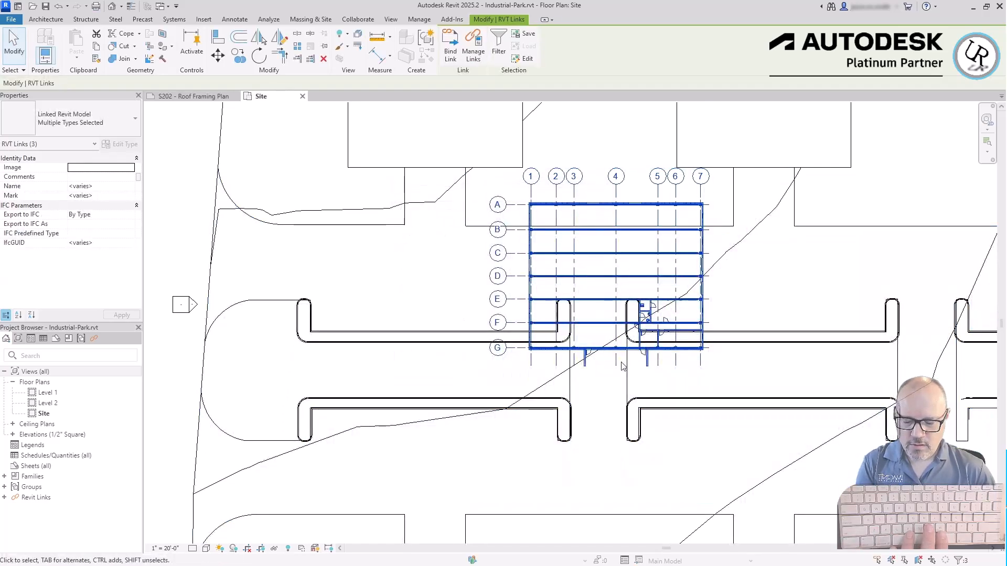
- Move the selected linked models so the building's lower-left exterior corner meets the lower-left corner of the upper row's leftmost pad
{"action": "key", "text": "m"}
{"action": "key", "text": "v"}
{"action": "scroll", "coordinate": [498, 349], "scroll_direction": "up", "scroll_amount": 10}
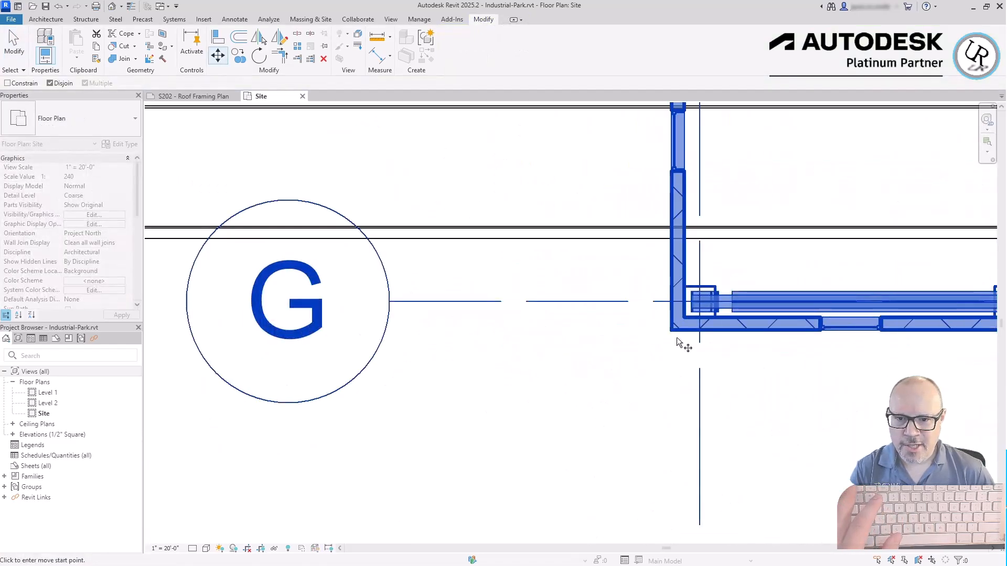
{"action": "left_click", "coordinate": [672, 332]}
{"action": "scroll", "coordinate": [674, 335], "scroll_direction": "down", "scroll_amount": 8}
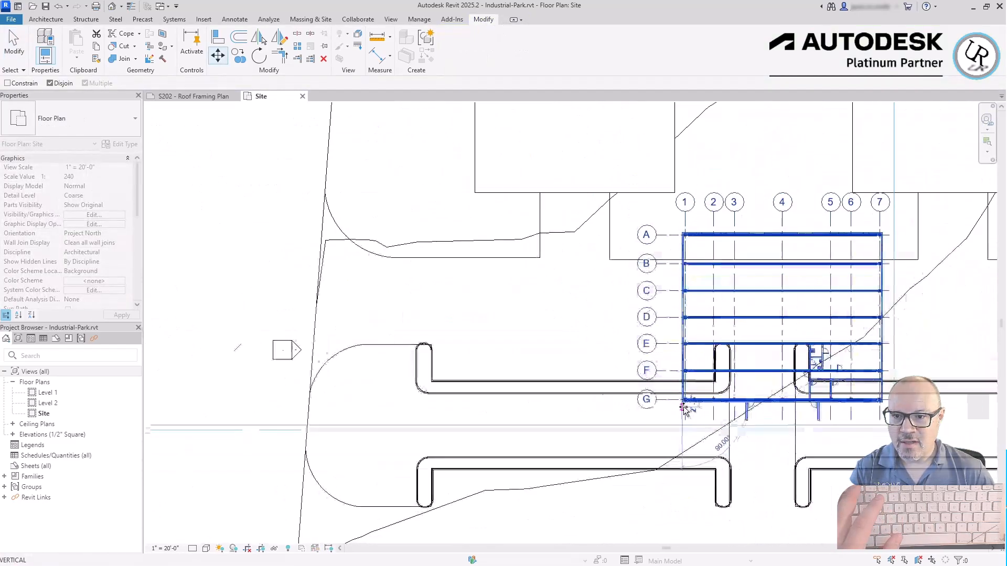
{"action": "scroll", "coordinate": [437, 167], "scroll_direction": "up", "scroll_amount": 4}
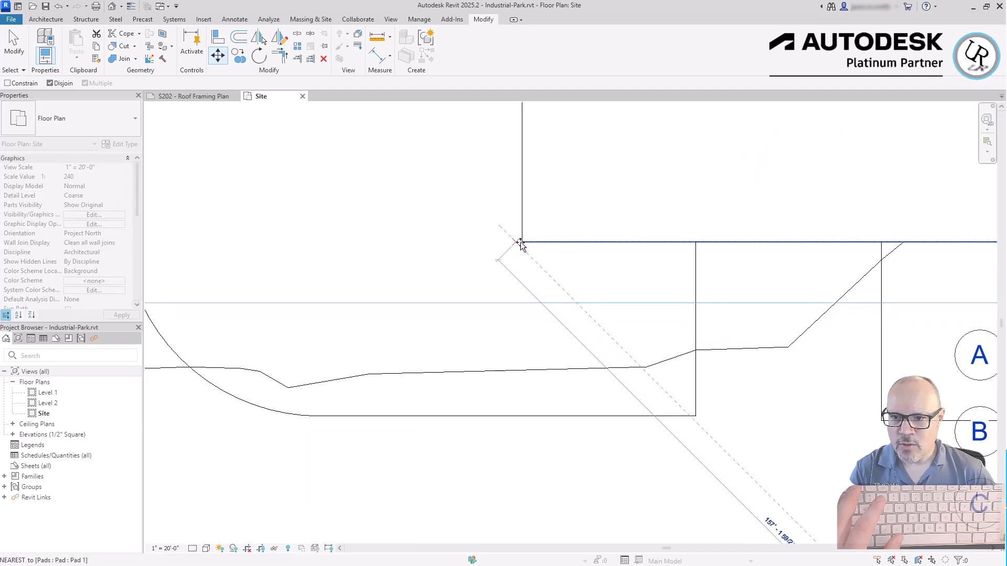
{"action": "scroll", "coordinate": [524, 243], "scroll_direction": "up", "scroll_amount": 2}
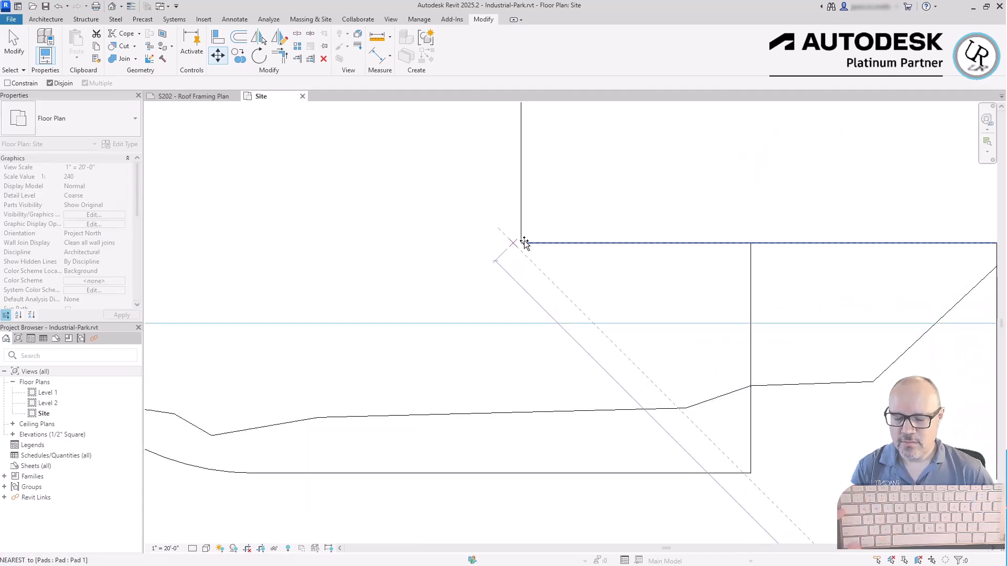
{"action": "left_click", "coordinate": [524, 242]}
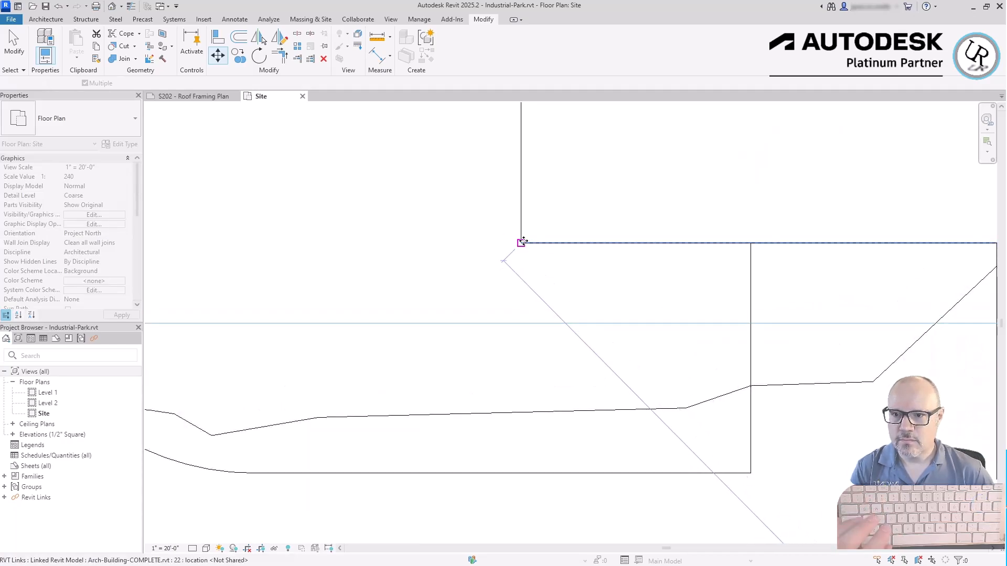
{"action": "scroll", "coordinate": [474, 357], "scroll_direction": "down", "scroll_amount": 2}
{"action": "scroll", "coordinate": [475, 357], "scroll_direction": "down", "scroll_amount": 3}
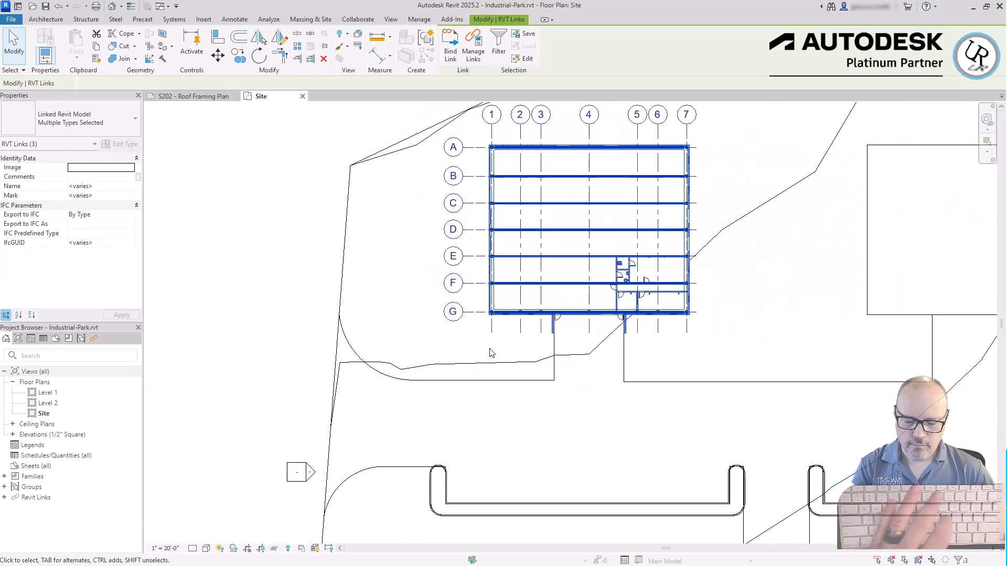
- Copy the linked models from the building's lower-left corner to the matching corners of the other two pads in the upper row
{"action": "key", "text": "m"}
{"action": "key", "text": "v"}
{"action": "key", "text": "c"}
{"action": "key", "text": "o"}
{"action": "scroll", "coordinate": [528, 400], "scroll_direction": "up", "scroll_amount": 5}
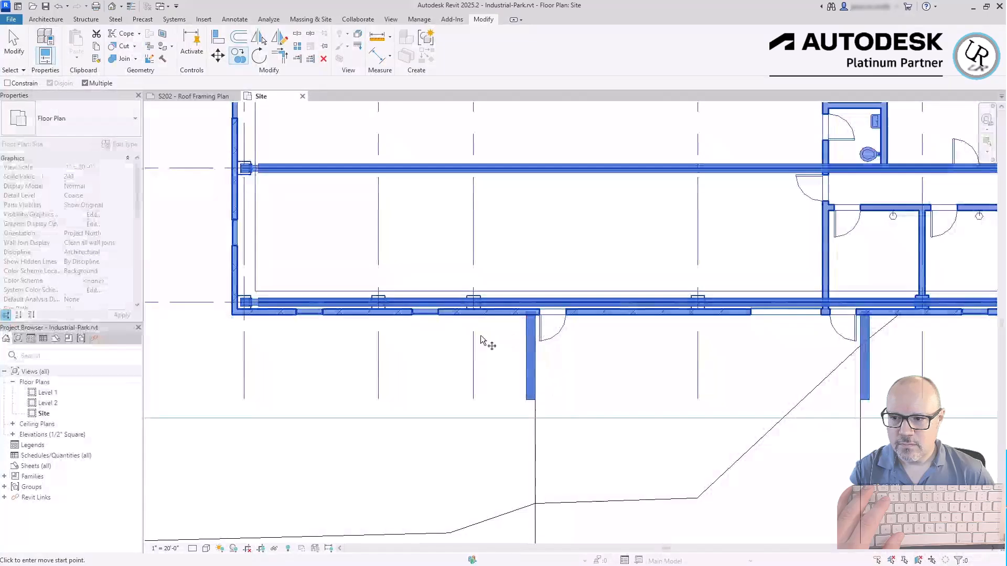
{"action": "scroll", "coordinate": [223, 309], "scroll_direction": "up", "scroll_amount": 3}
{"action": "left_click", "coordinate": [249, 336]}
{"action": "scroll", "coordinate": [238, 333], "scroll_direction": "down", "scroll_amount": 5}
{"action": "scroll", "coordinate": [654, 327], "scroll_direction": "up", "scroll_amount": 2}
{"action": "left_click", "coordinate": [564, 342]}
{"action": "scroll", "coordinate": [391, 297], "scroll_direction": "down", "scroll_amount": 3}
{"action": "scroll", "coordinate": [690, 309], "scroll_direction": "up", "scroll_amount": 2}
{"action": "left_click", "coordinate": [688, 309]}
{"action": "scroll", "coordinate": [672, 296], "scroll_direction": "down", "scroll_amount": 3}
{"action": "scroll", "coordinate": [671, 296], "scroll_direction": "down", "scroll_amount": 1}
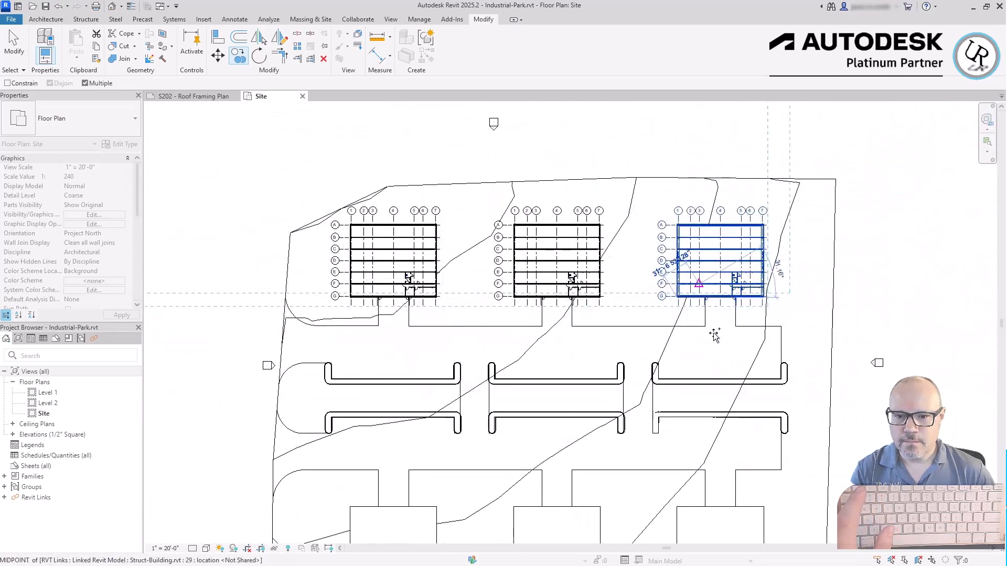
- Place another copy at the upper-right corner of the lower row's rightmost pad, then select it and rotate it 180° onto that pad
{"action": "left_click", "coordinate": [765, 507]}
{"action": "scroll", "coordinate": [760, 396], "scroll_direction": "down", "scroll_amount": 1}
{"action": "scroll", "coordinate": [760, 398], "scroll_direction": "down", "scroll_amount": 2}
{"action": "key", "text": "Escape"}
{"action": "key", "text": "Escape"}
{"action": "scroll", "coordinate": [790, 461], "scroll_direction": "up", "scroll_amount": 4}
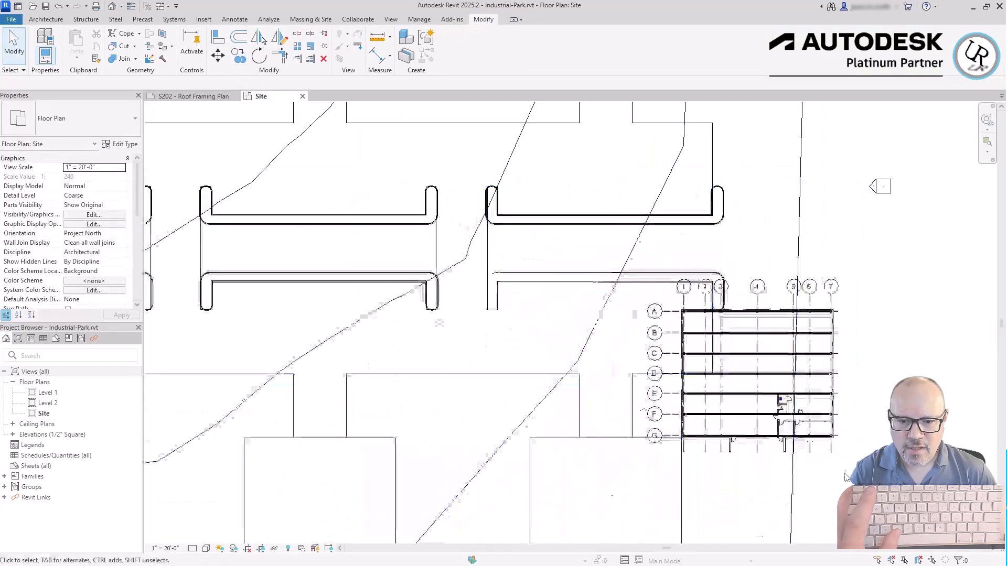
{"action": "left_click_drag", "start_coordinate": [895, 493], "coordinate": [813, 353]}
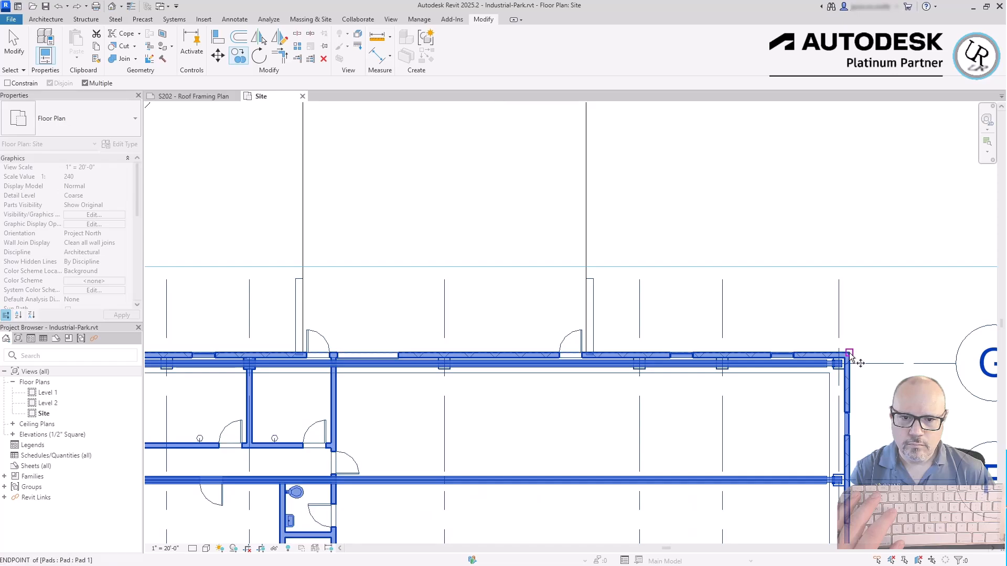
- Copy the rotated linked models from their upper-right corner to the matching corners of the other two pads in the lower row
{"action": "left_click", "coordinate": [850, 353]}
{"action": "scroll", "coordinate": [937, 352], "scroll_direction": "down", "scroll_amount": 2}
{"action": "scroll", "coordinate": [939, 354], "scroll_direction": "down", "scroll_amount": 2}
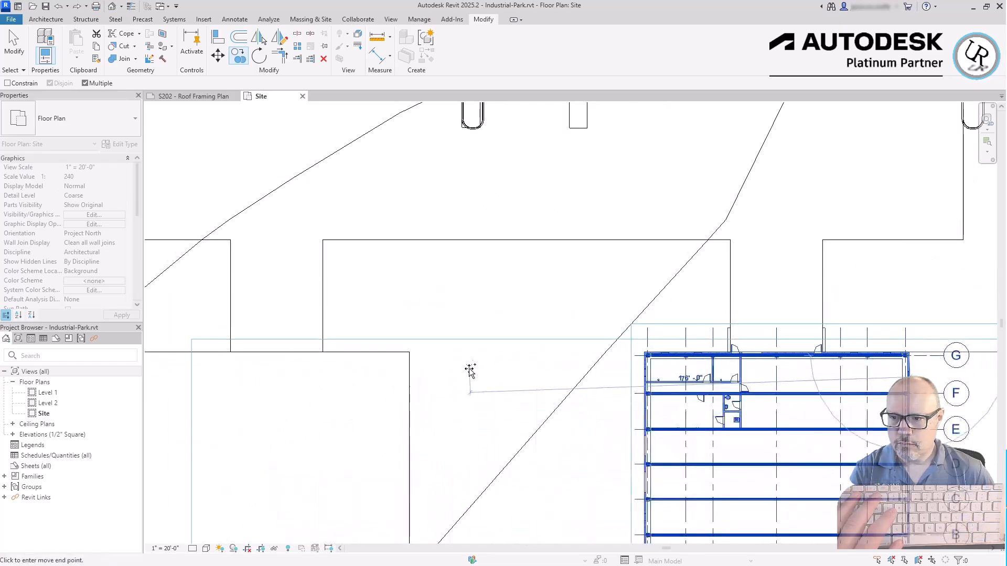
{"action": "left_click", "coordinate": [409, 353]}
{"action": "scroll", "coordinate": [685, 339], "scroll_direction": "down", "scroll_amount": 5}
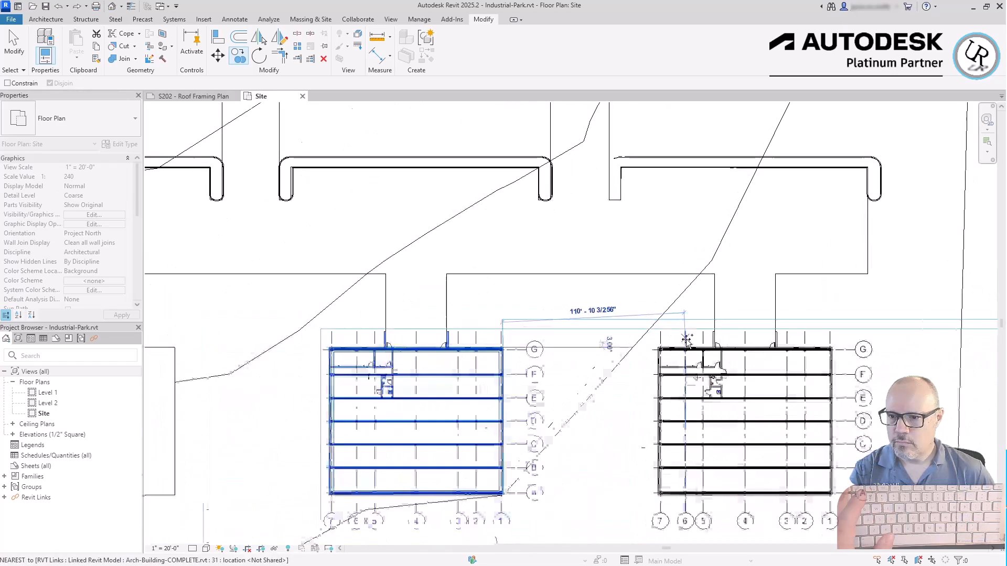
{"action": "left_click", "coordinate": [300, 345]}
{"action": "scroll", "coordinate": [717, 315], "scroll_direction": "down", "scroll_amount": 1}
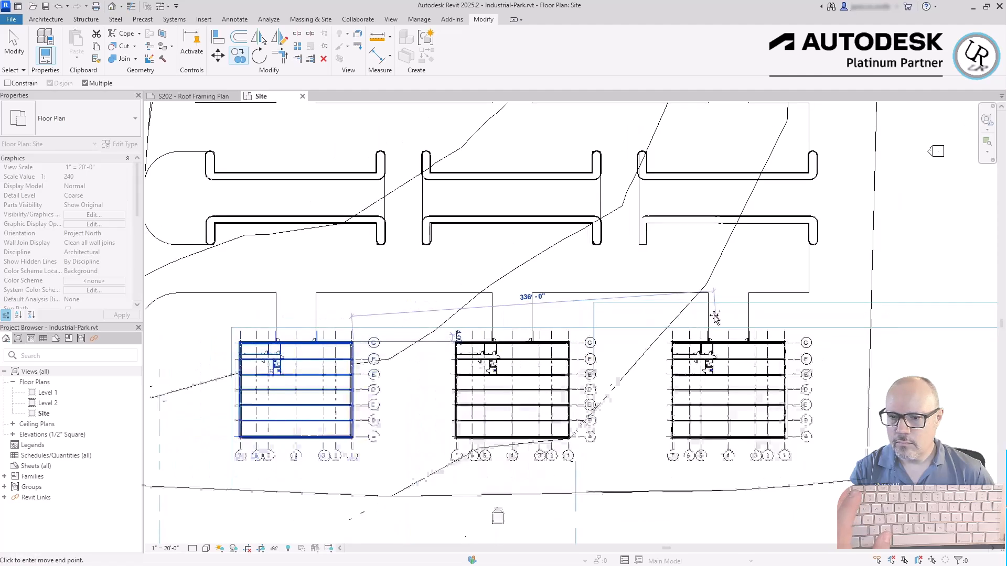